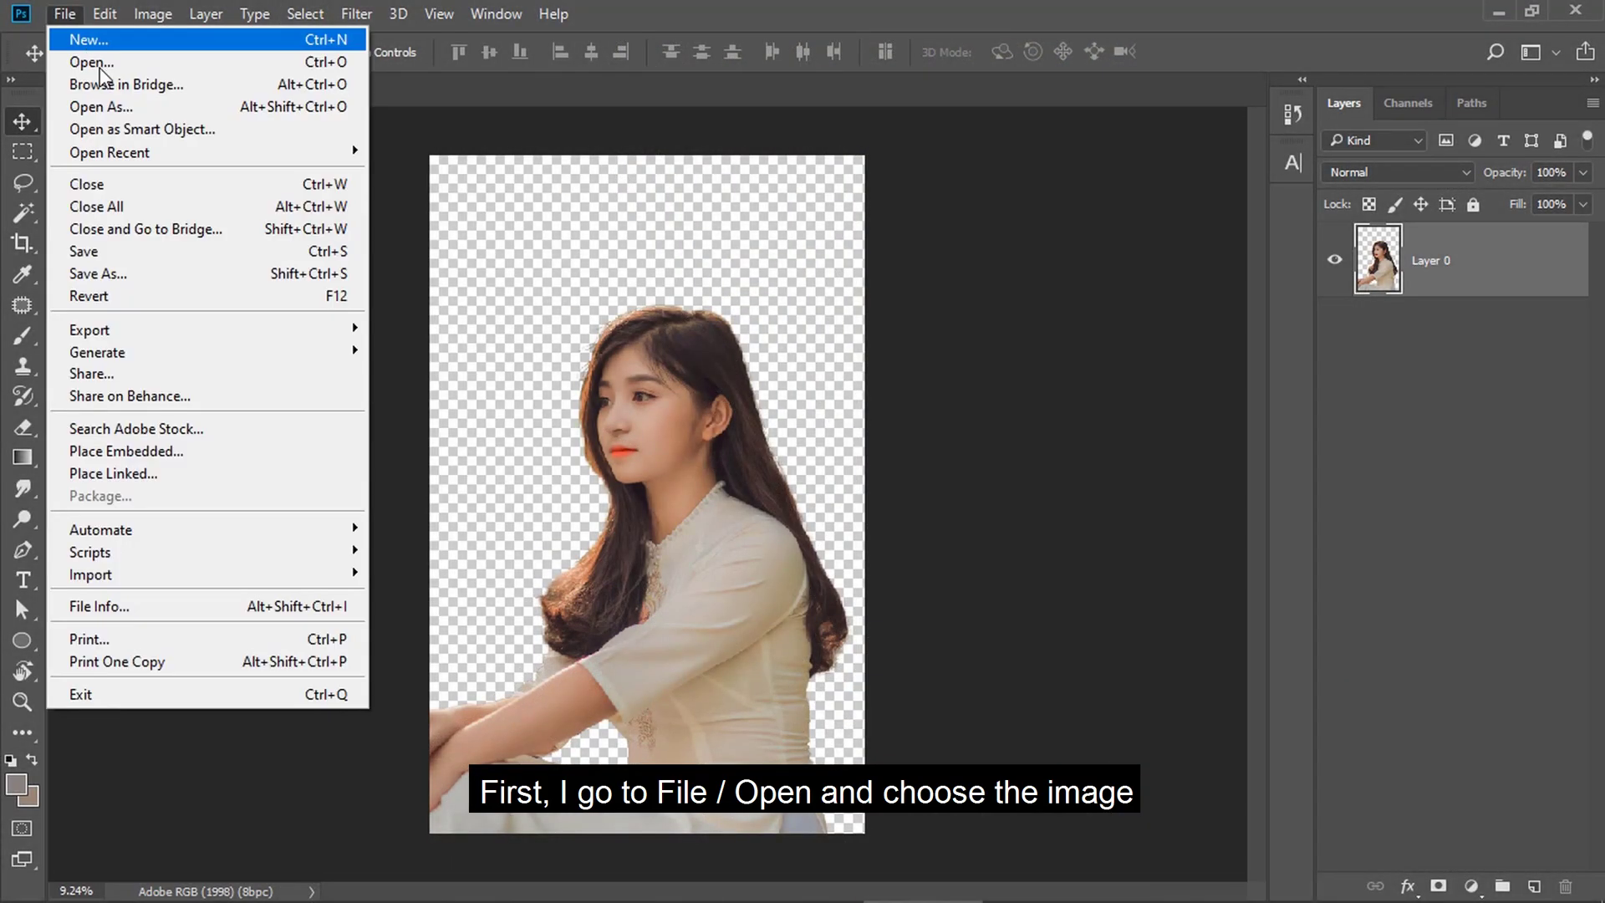
Open 01.jpg and bring its tree photo into the Girl.png document as a new layer
click(75, 61)
double_click(379, 213)
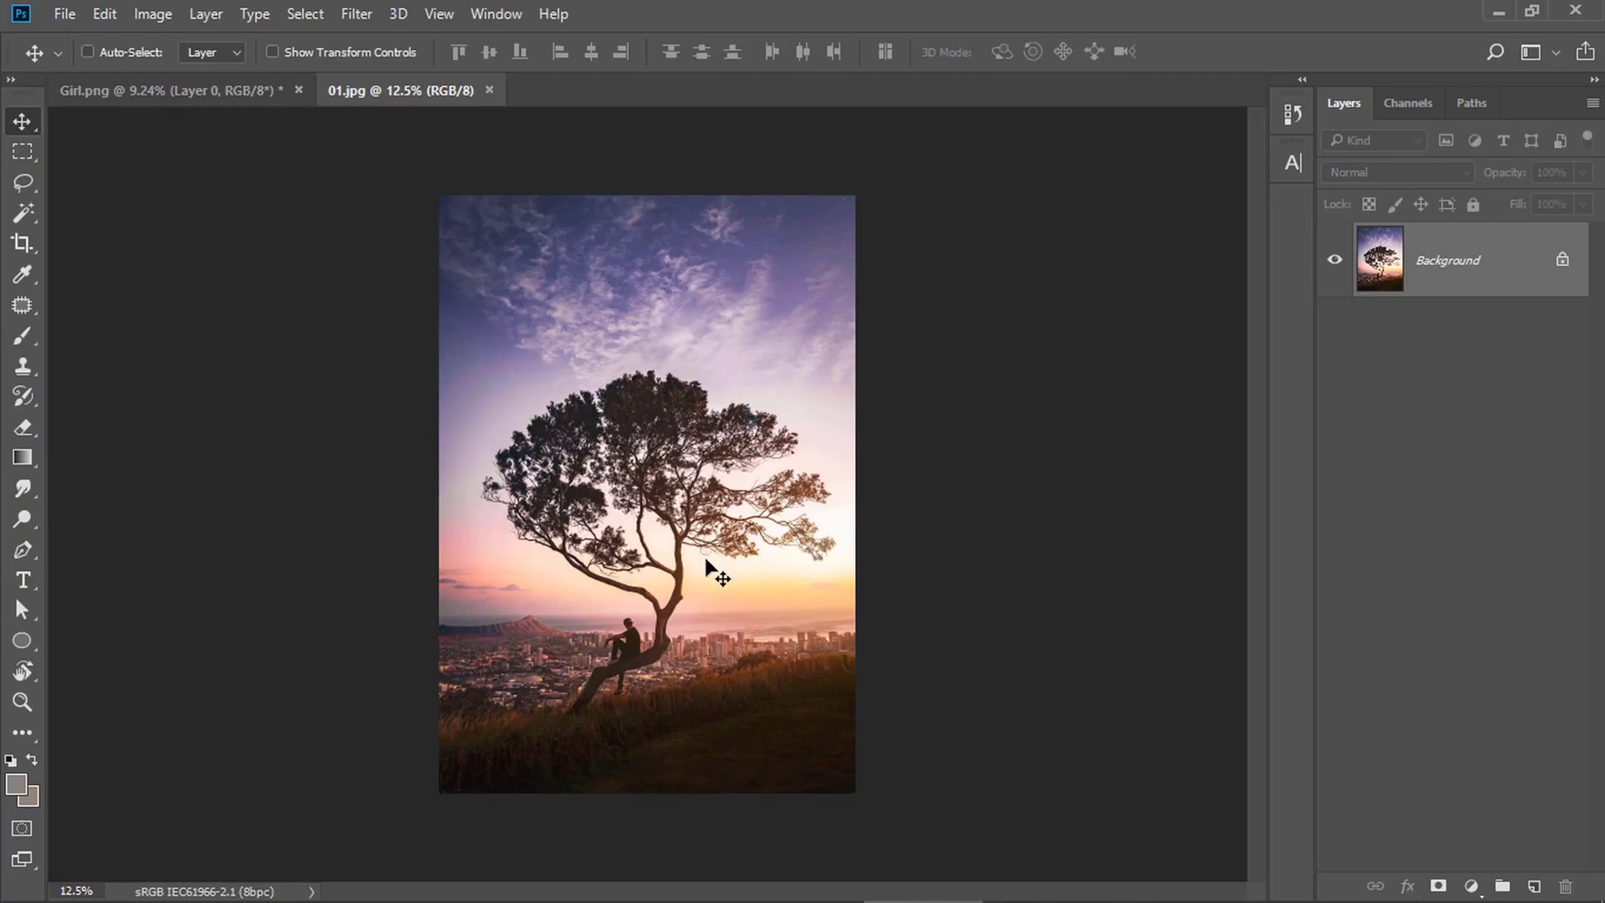
drag(709, 568, 581, 448)
Enlarge the tree photo layer with Free Transform and position it to cover the whole canvas
scroll(610, 526, down, 4)
key(ctrl+t)
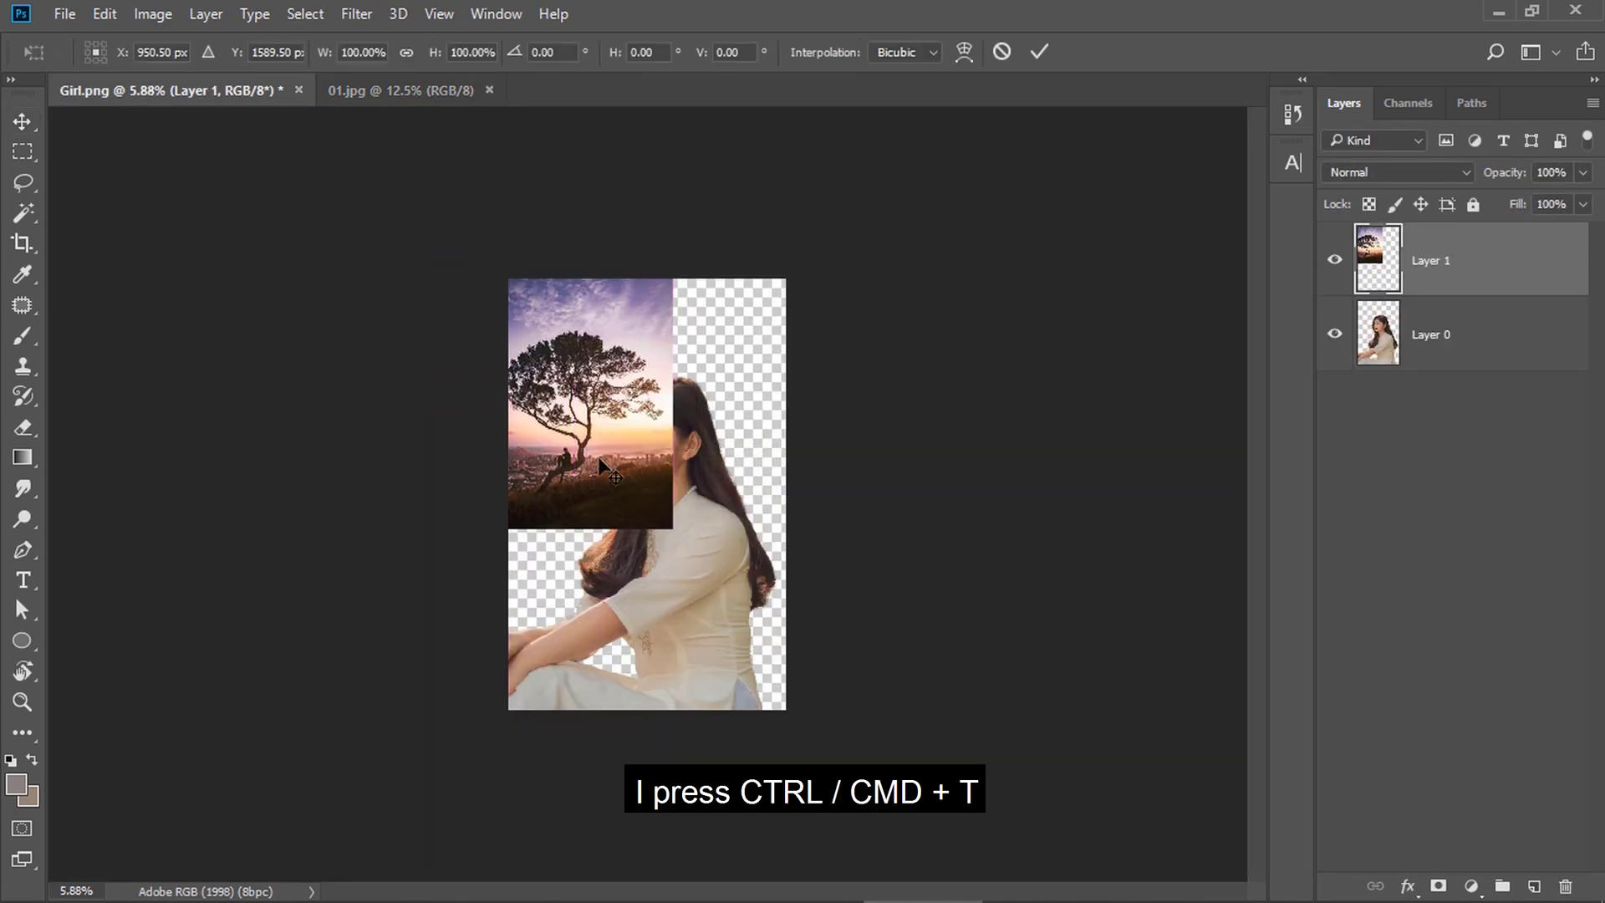
drag(672, 529, 943, 751)
drag(796, 698, 778, 664)
key(Return)
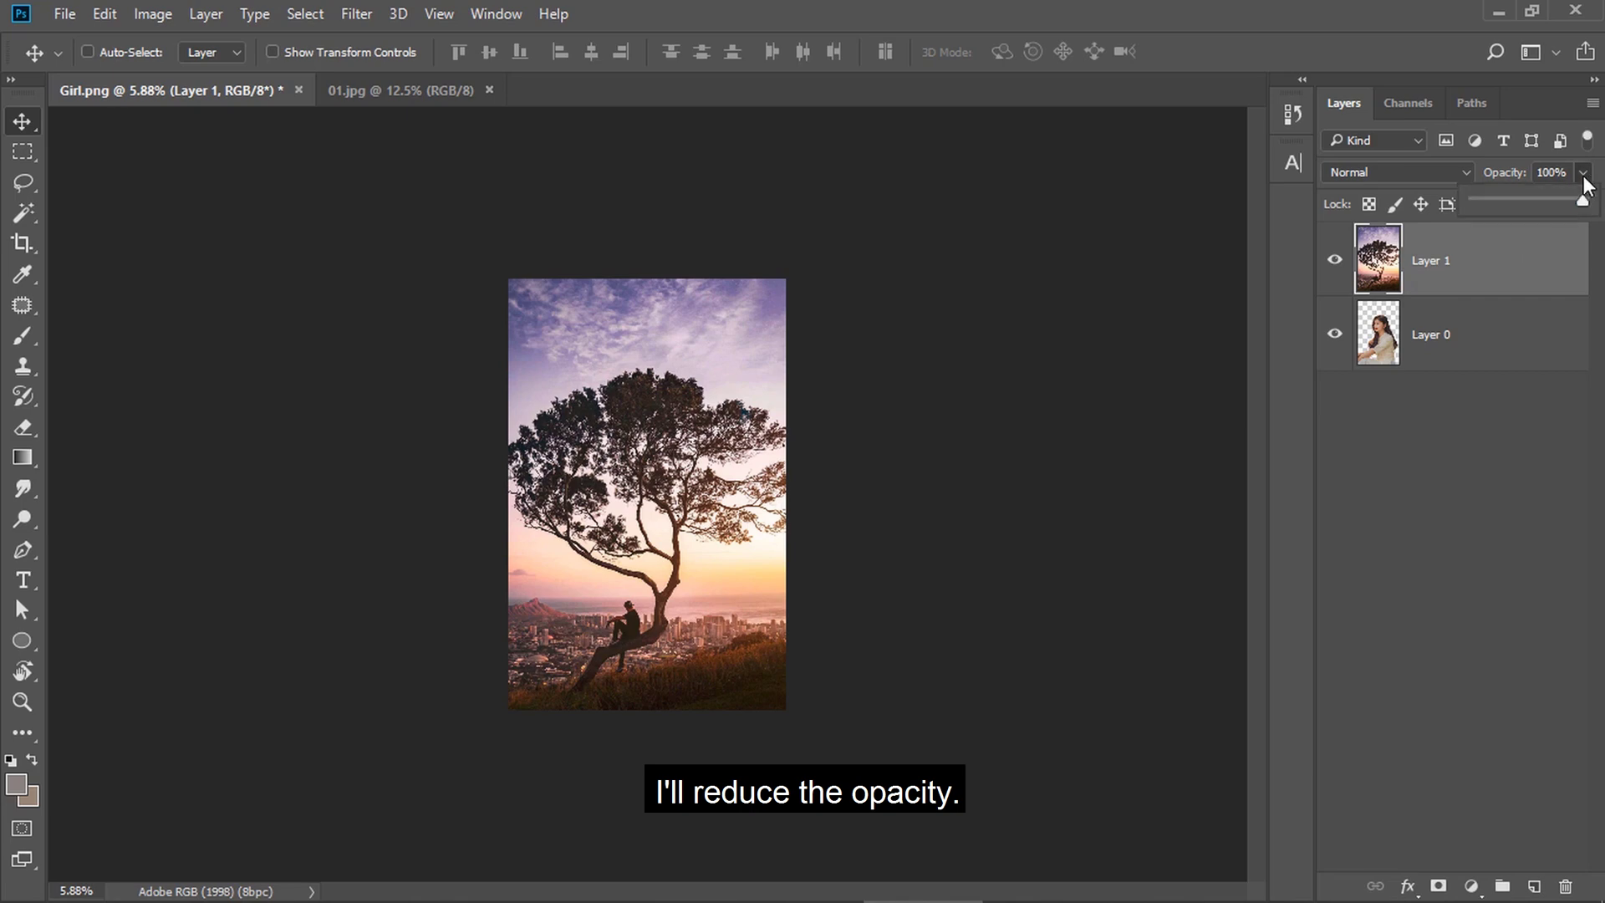
Lower Layer 1's opacity to 80%, scale it to about 90% to align it over the girl, and restore the opacity to 100%
drag(1563, 199, 1554, 197)
mouse_move(862, 656)
mouse_down()
mouse_move(850, 677)
mouse_move(854, 655)
mouse_up()
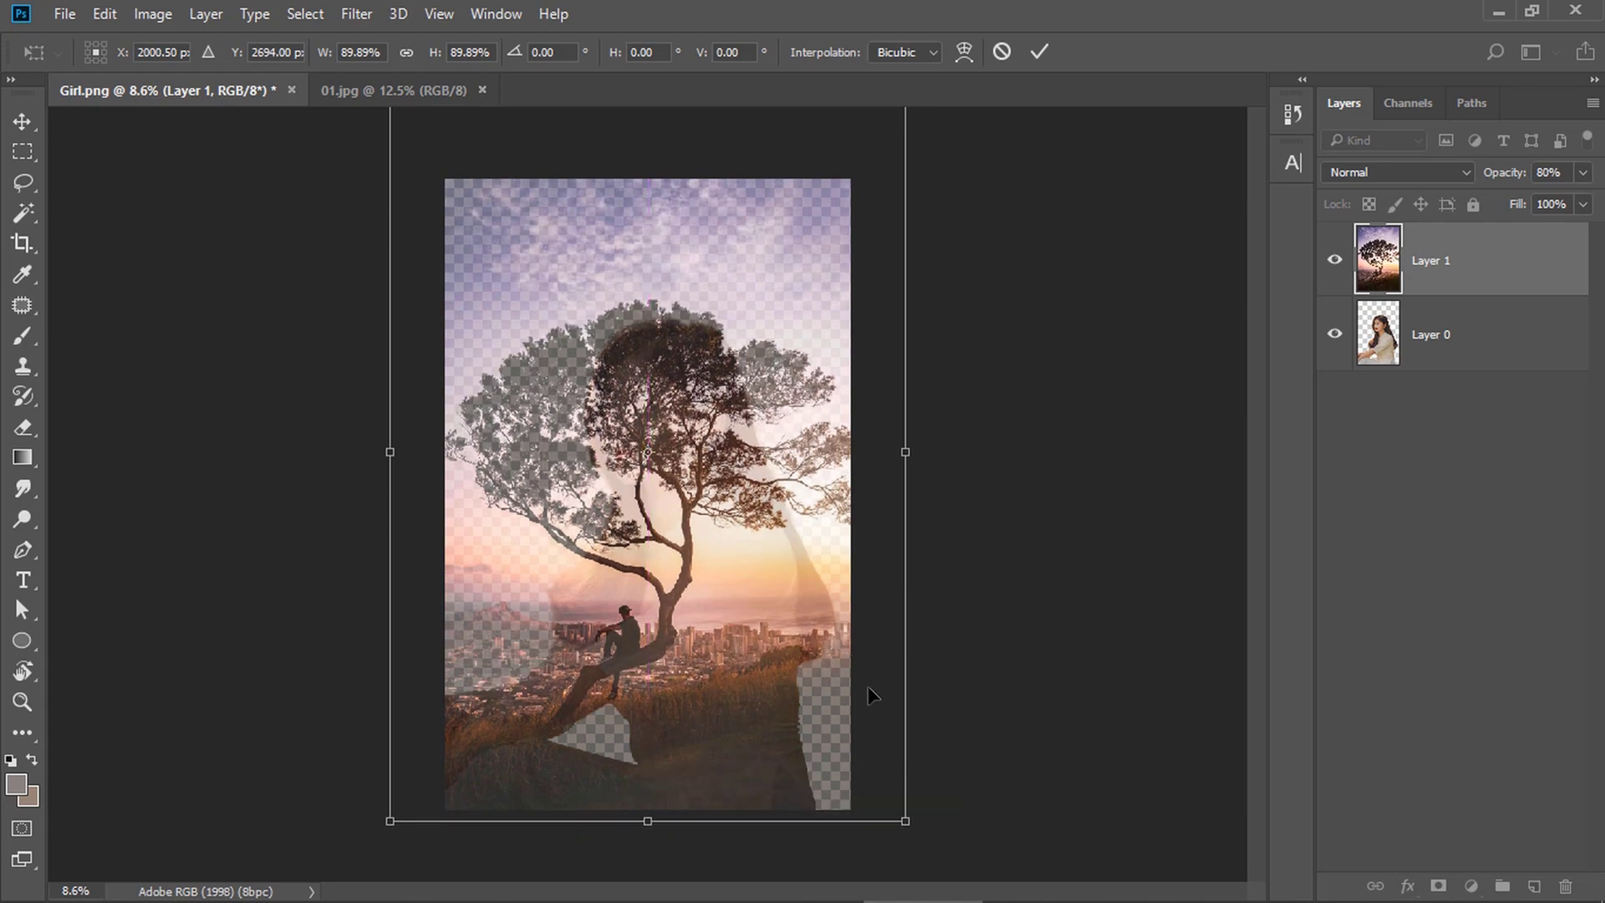
key(Return)
click(1582, 172)
click(1588, 200)
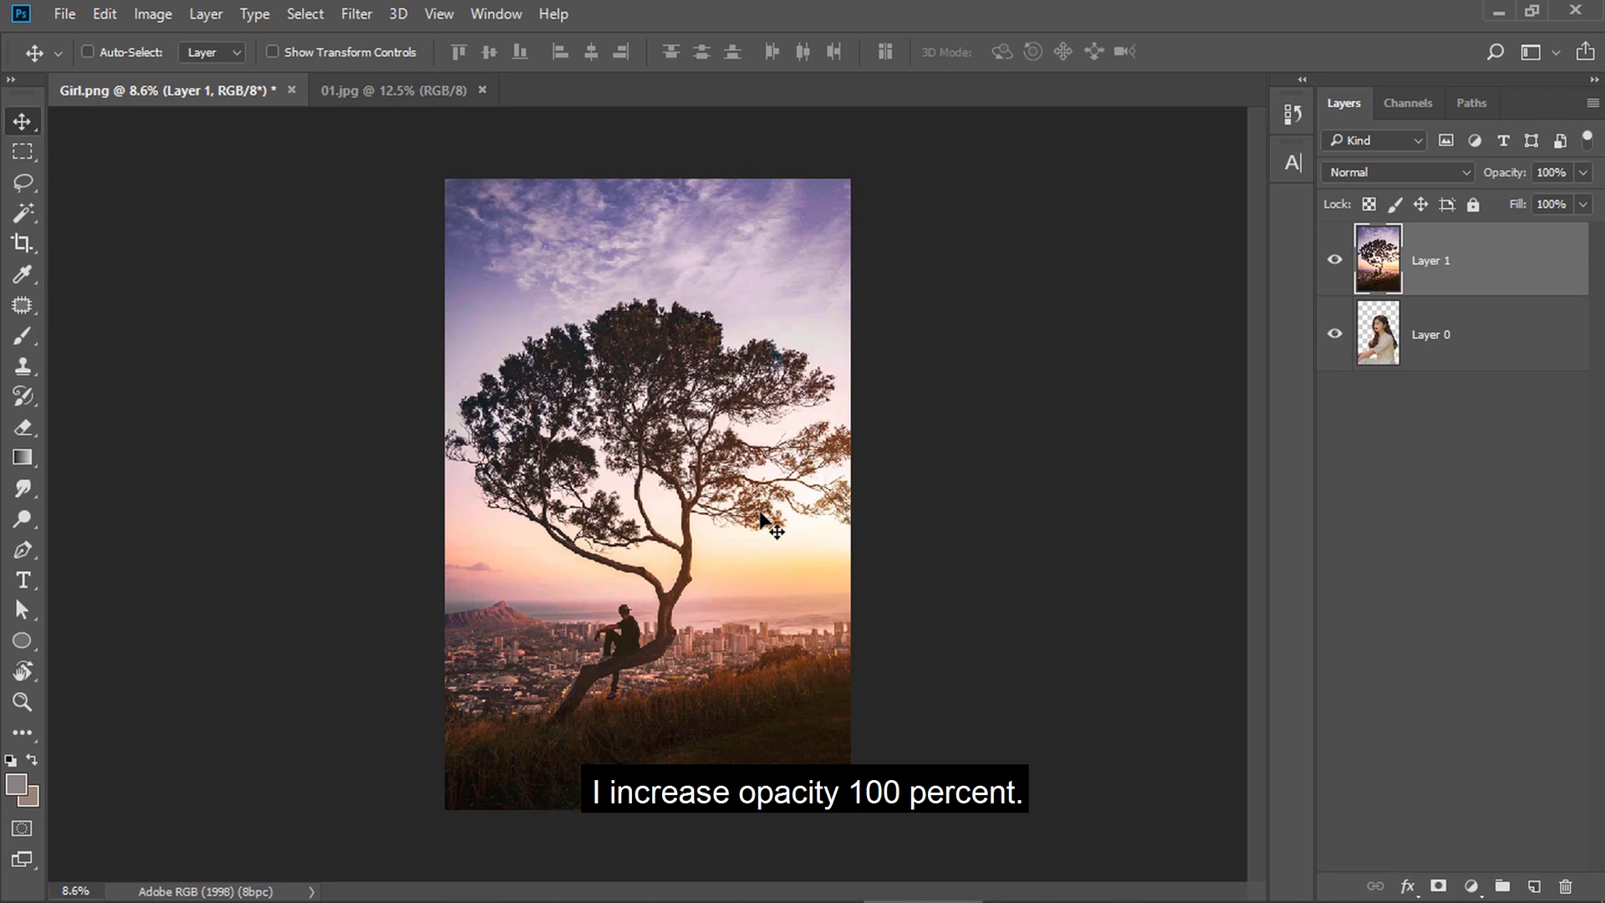
Duplicate the tree layer and mask the original Layer 1 with the girl's outline selected from Layer 0
key(ctrl+j)
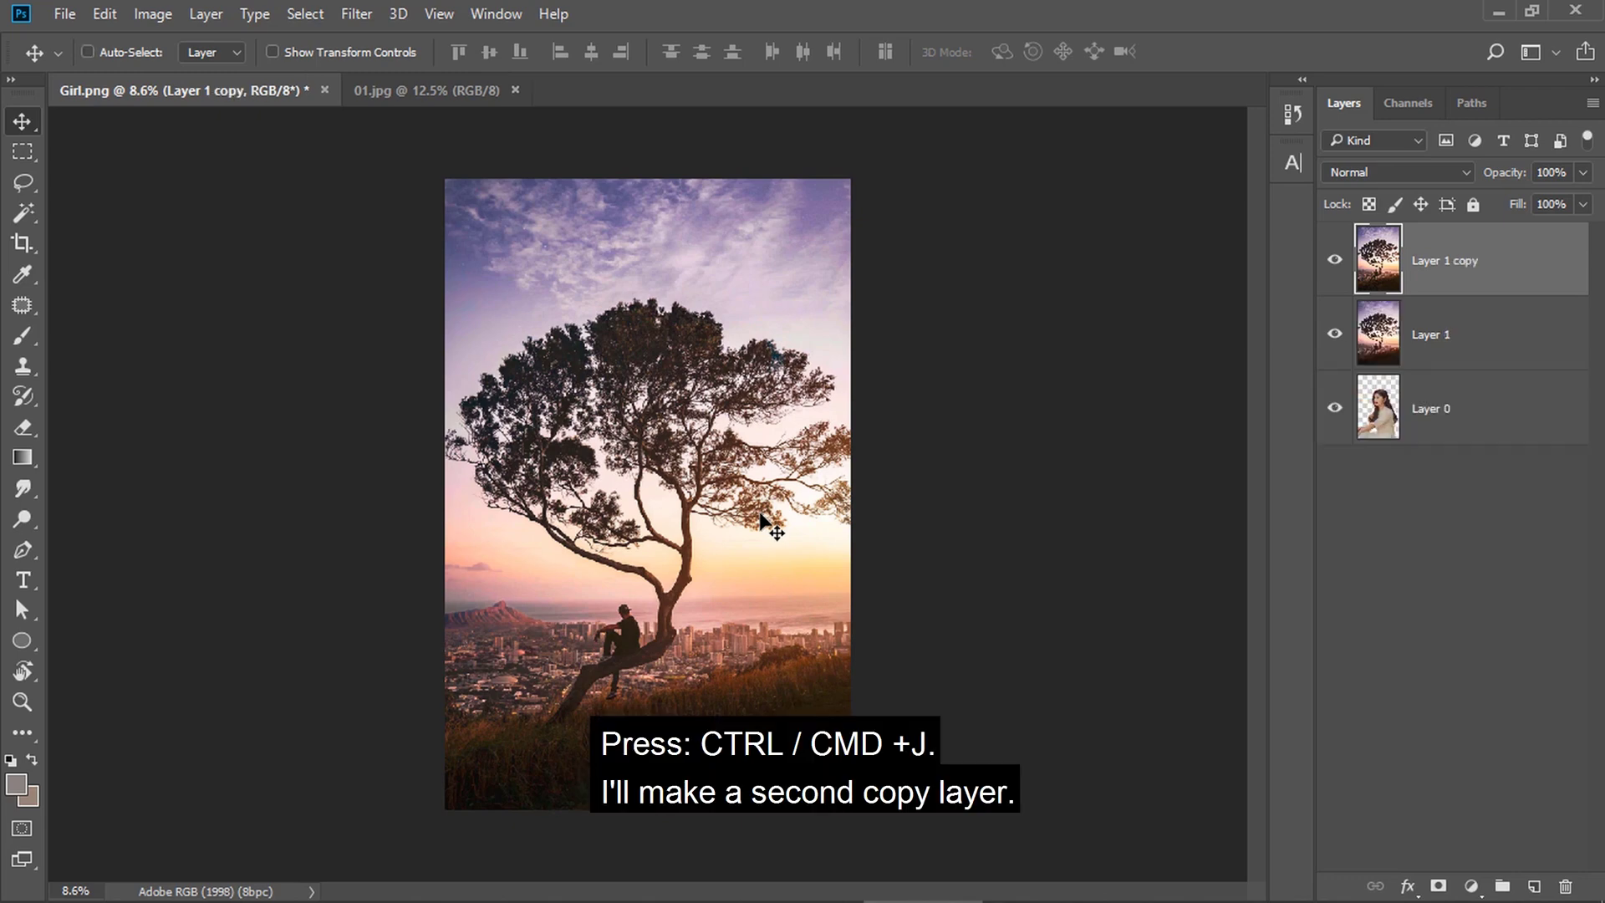
click(1448, 326)
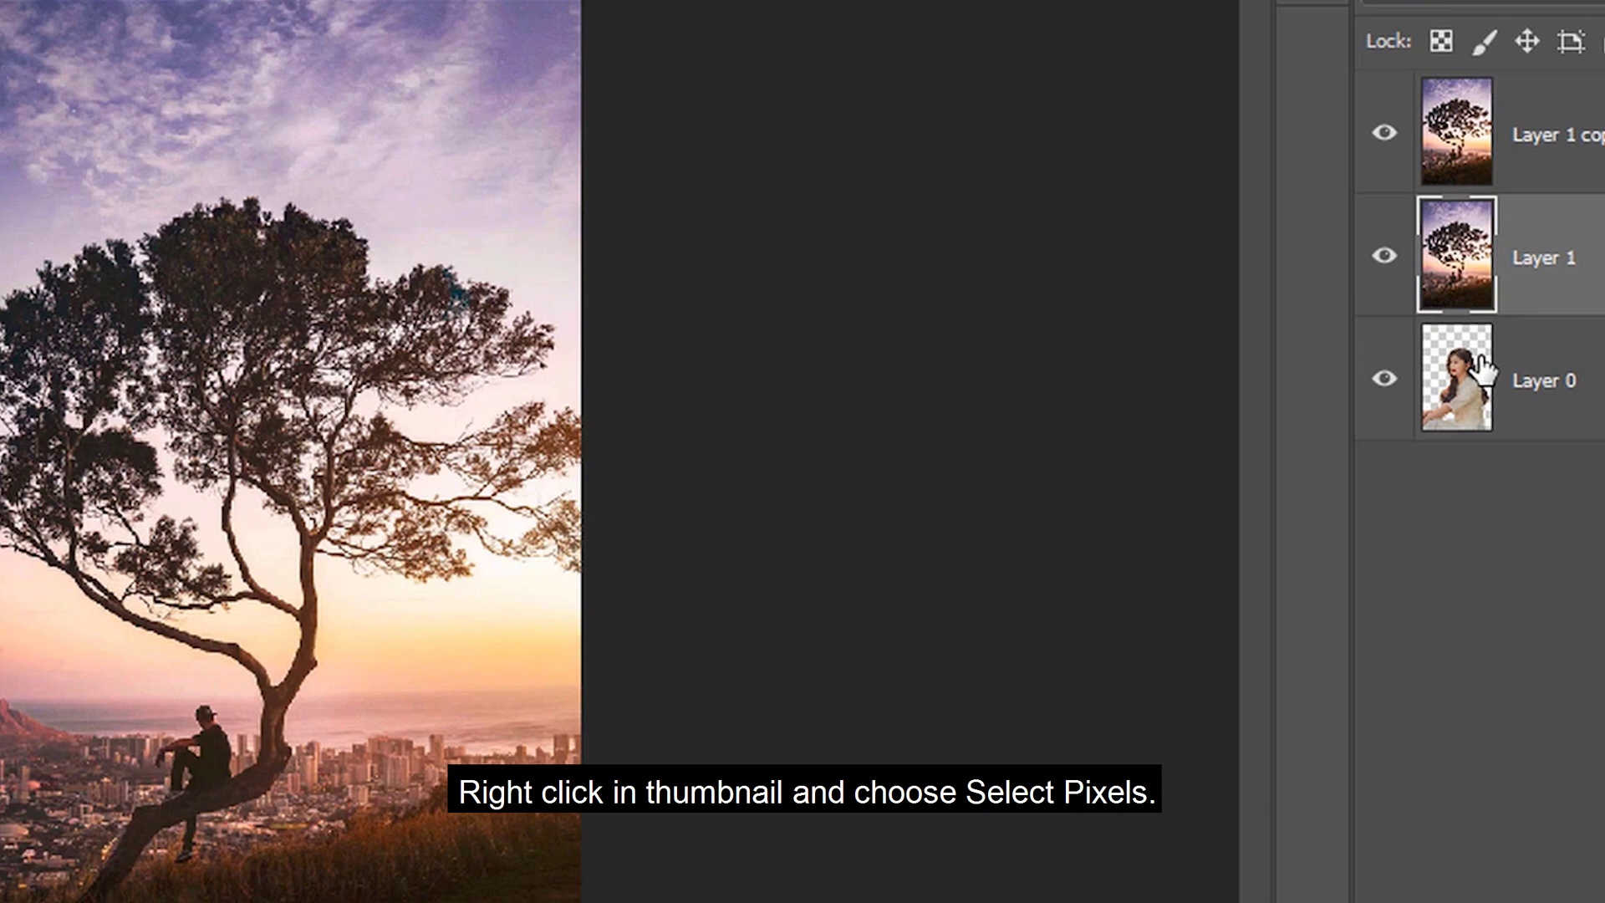
right_click(1484, 368)
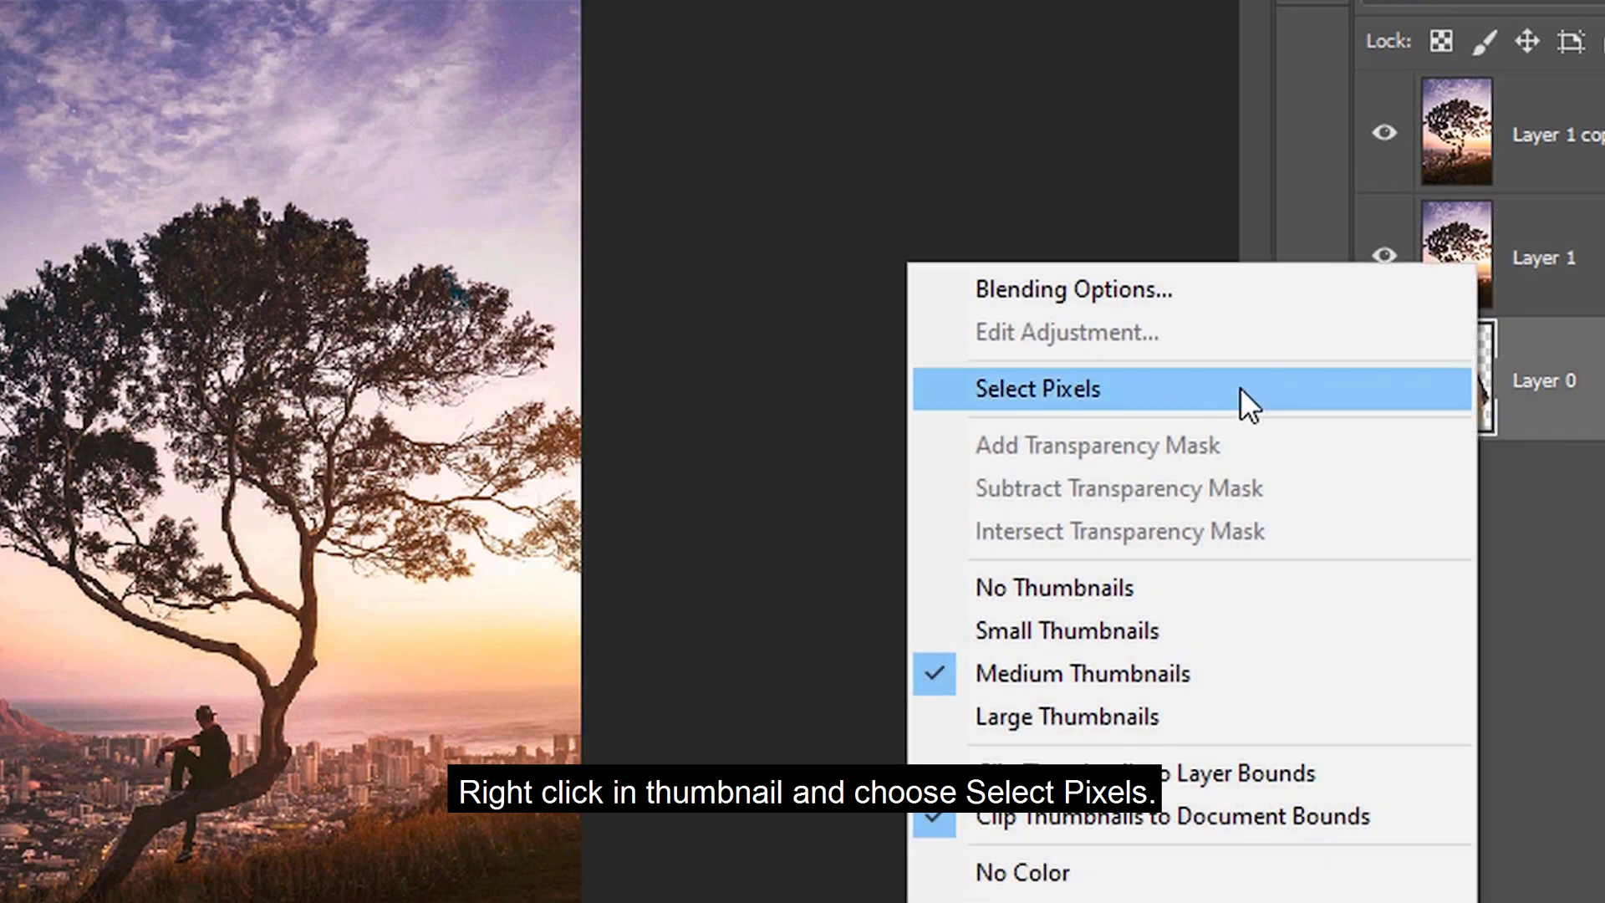
click(1240, 388)
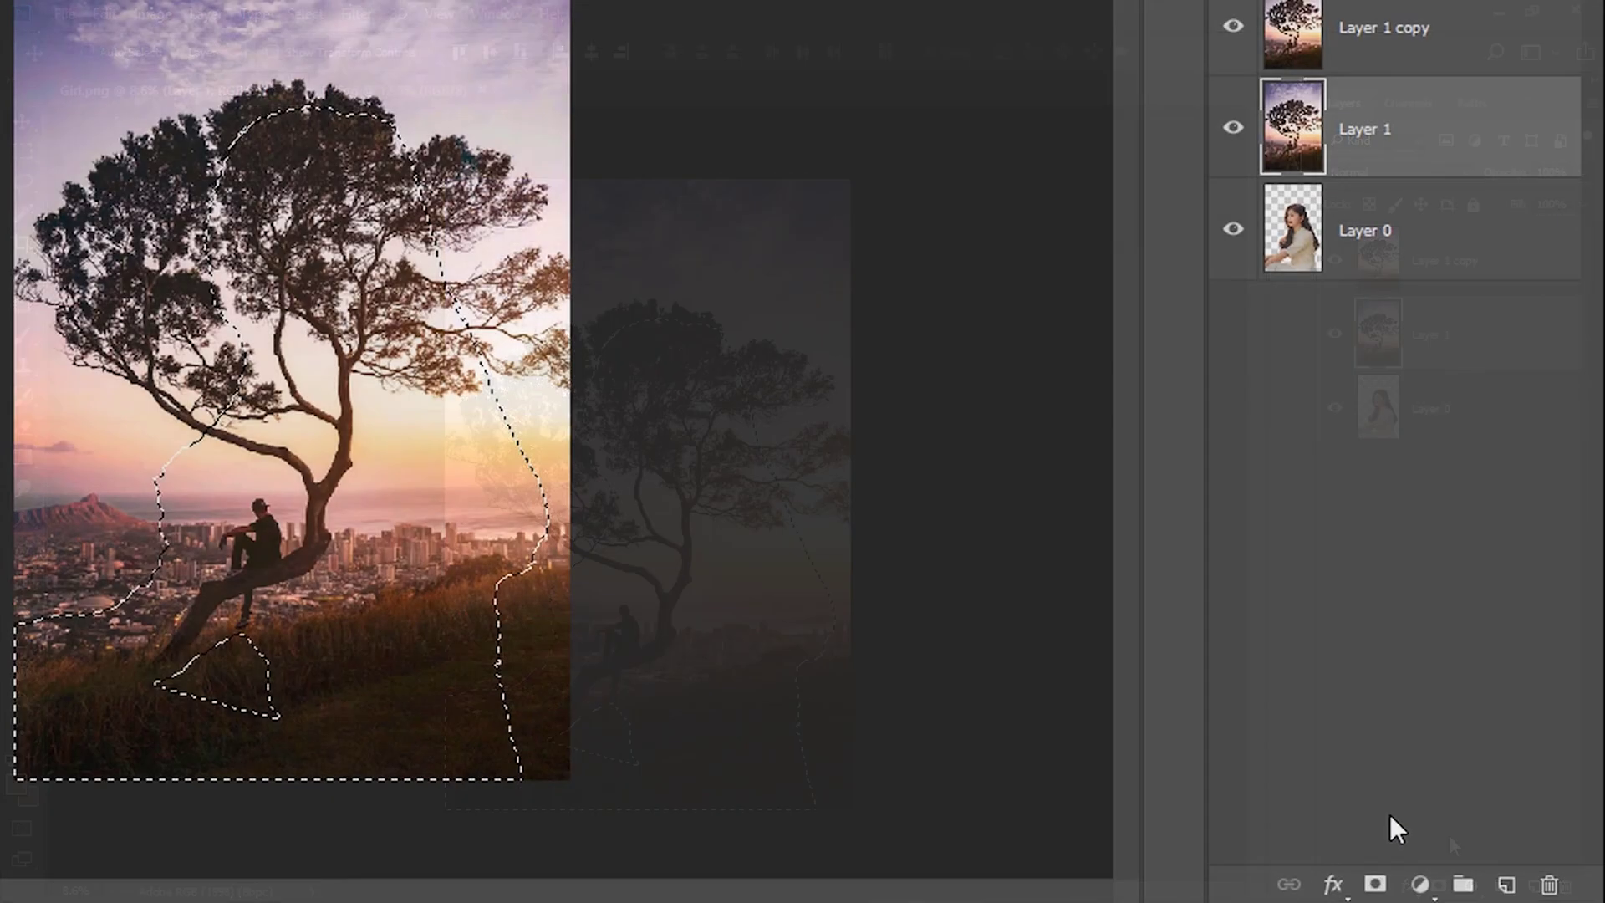
click(1437, 885)
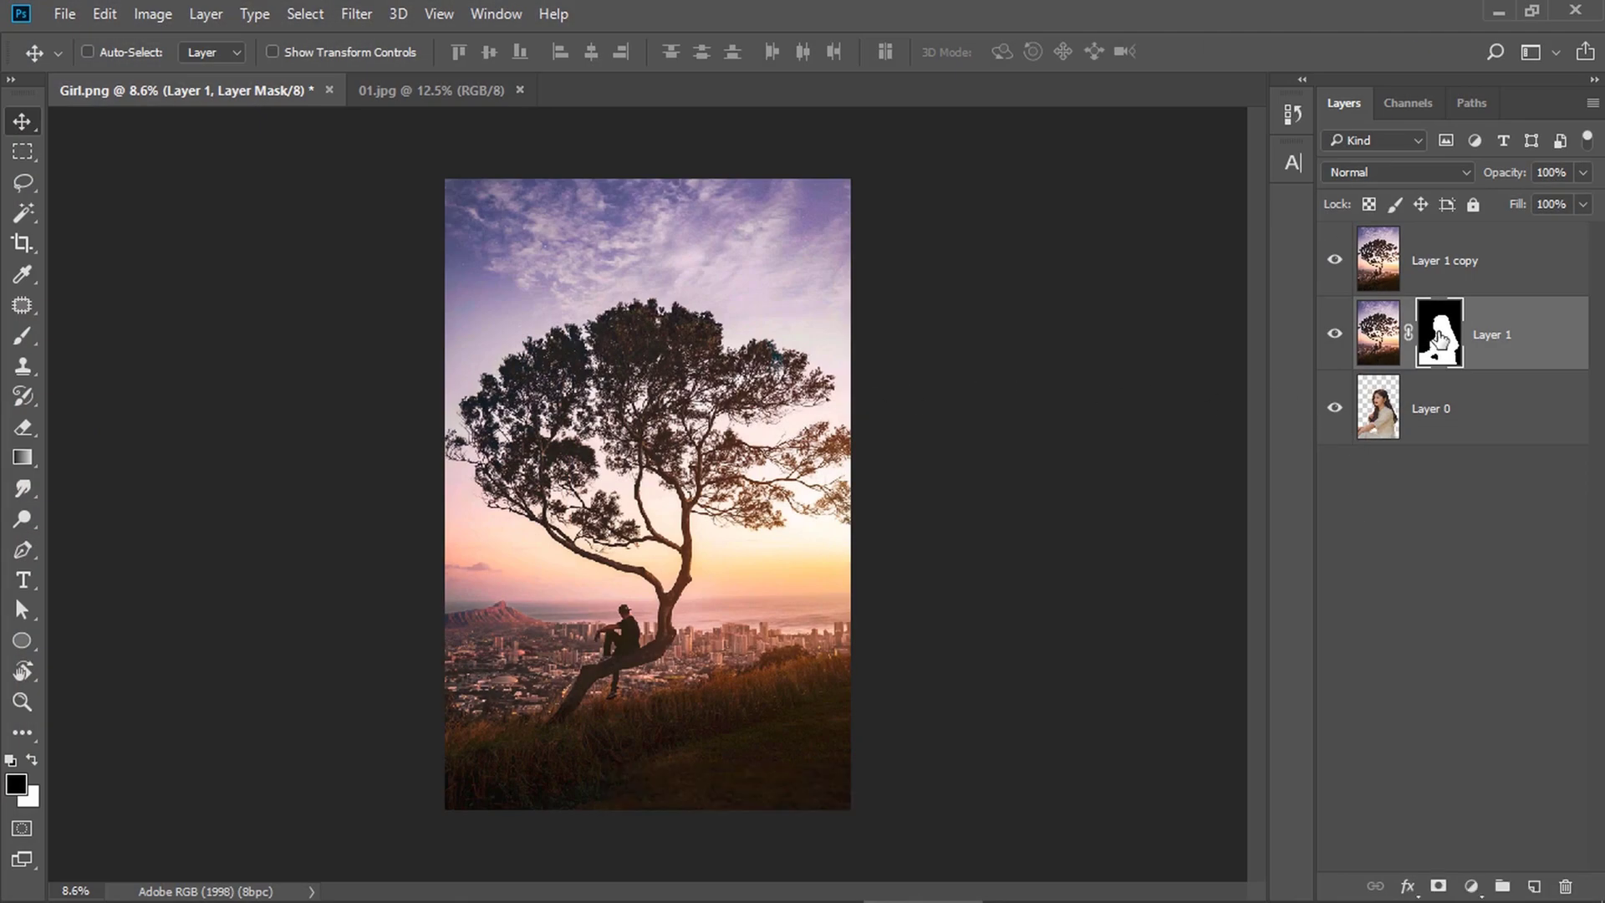
Hide Layer 1 copy and set Layer 1's opacity to 70%
click(1336, 260)
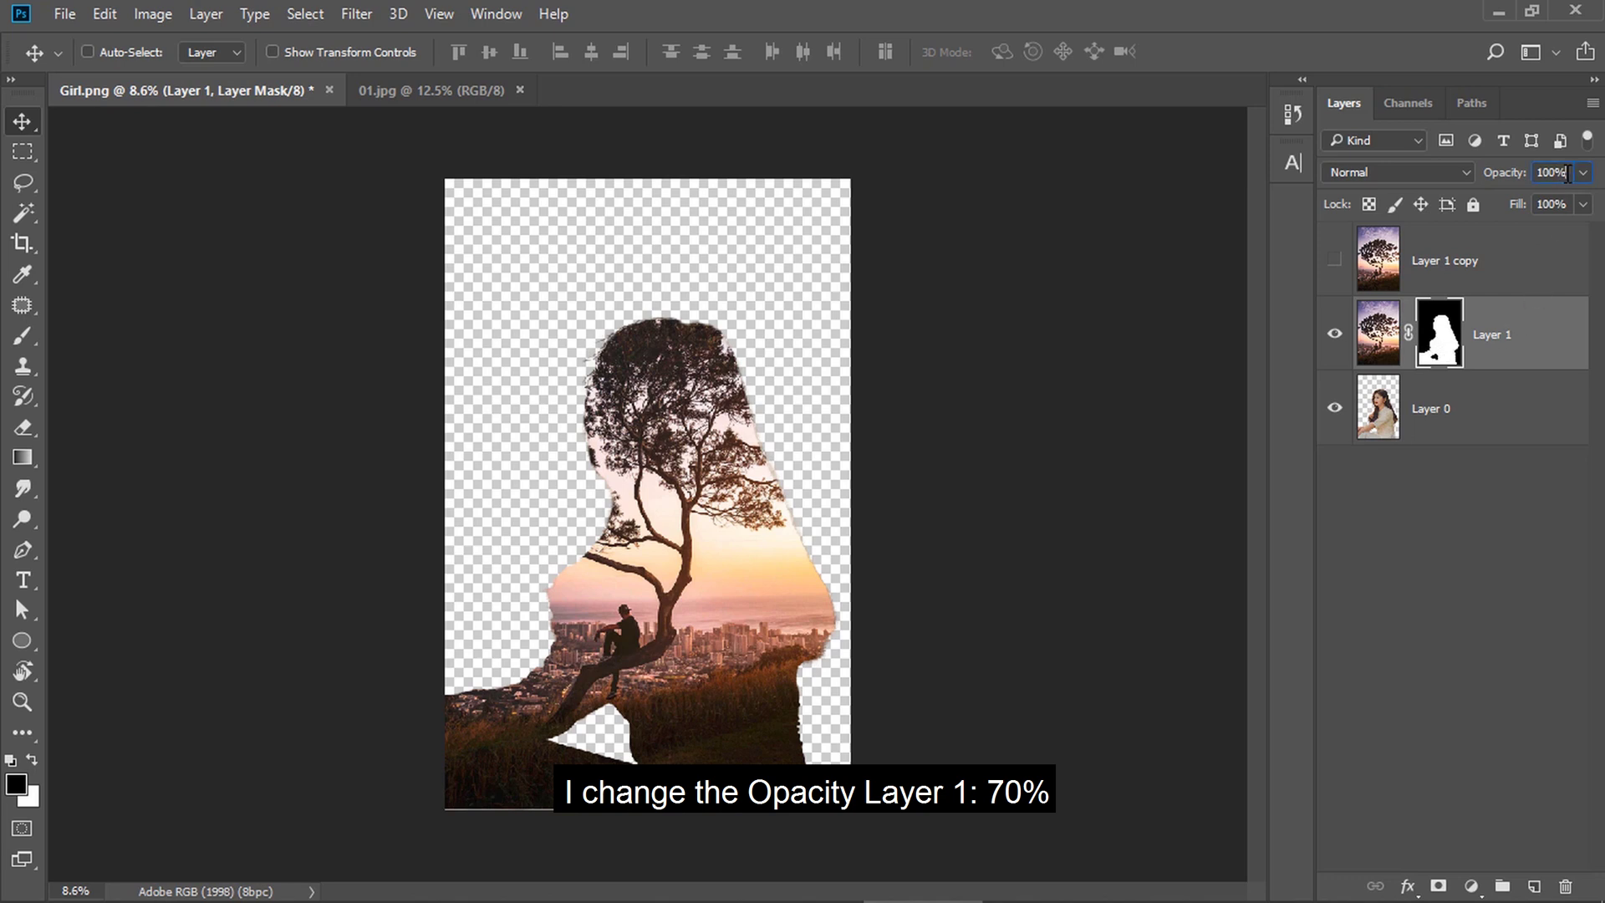
text(70)
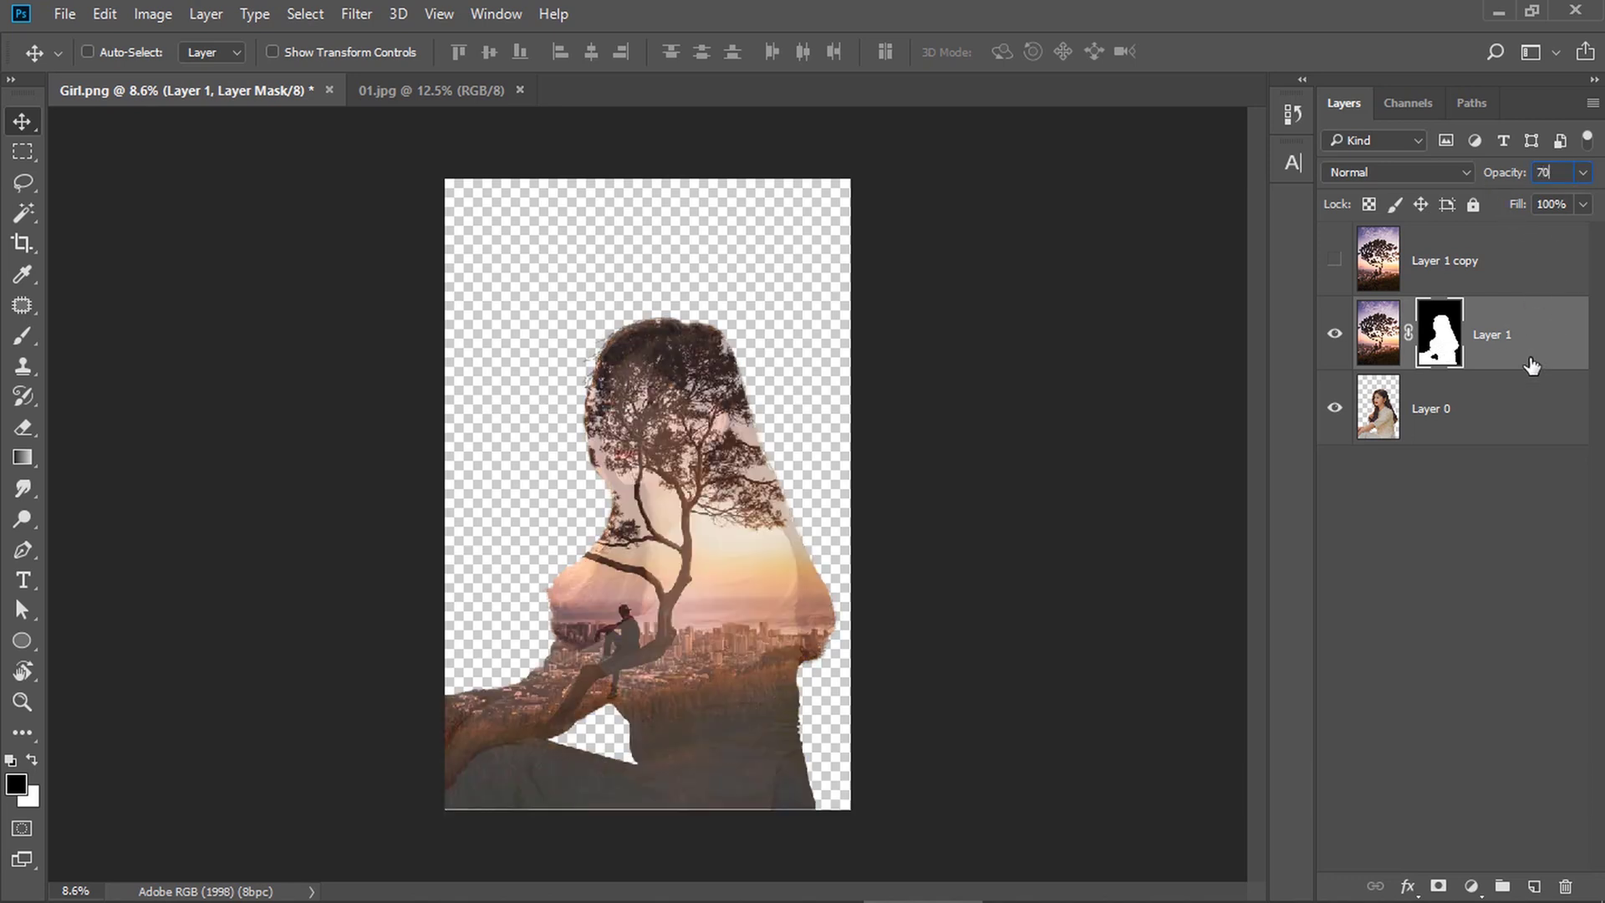
click(1529, 366)
Paint black on Layer 1's mask over the girl's face and neck with a soft brush at 22% opacity
click(1450, 349)
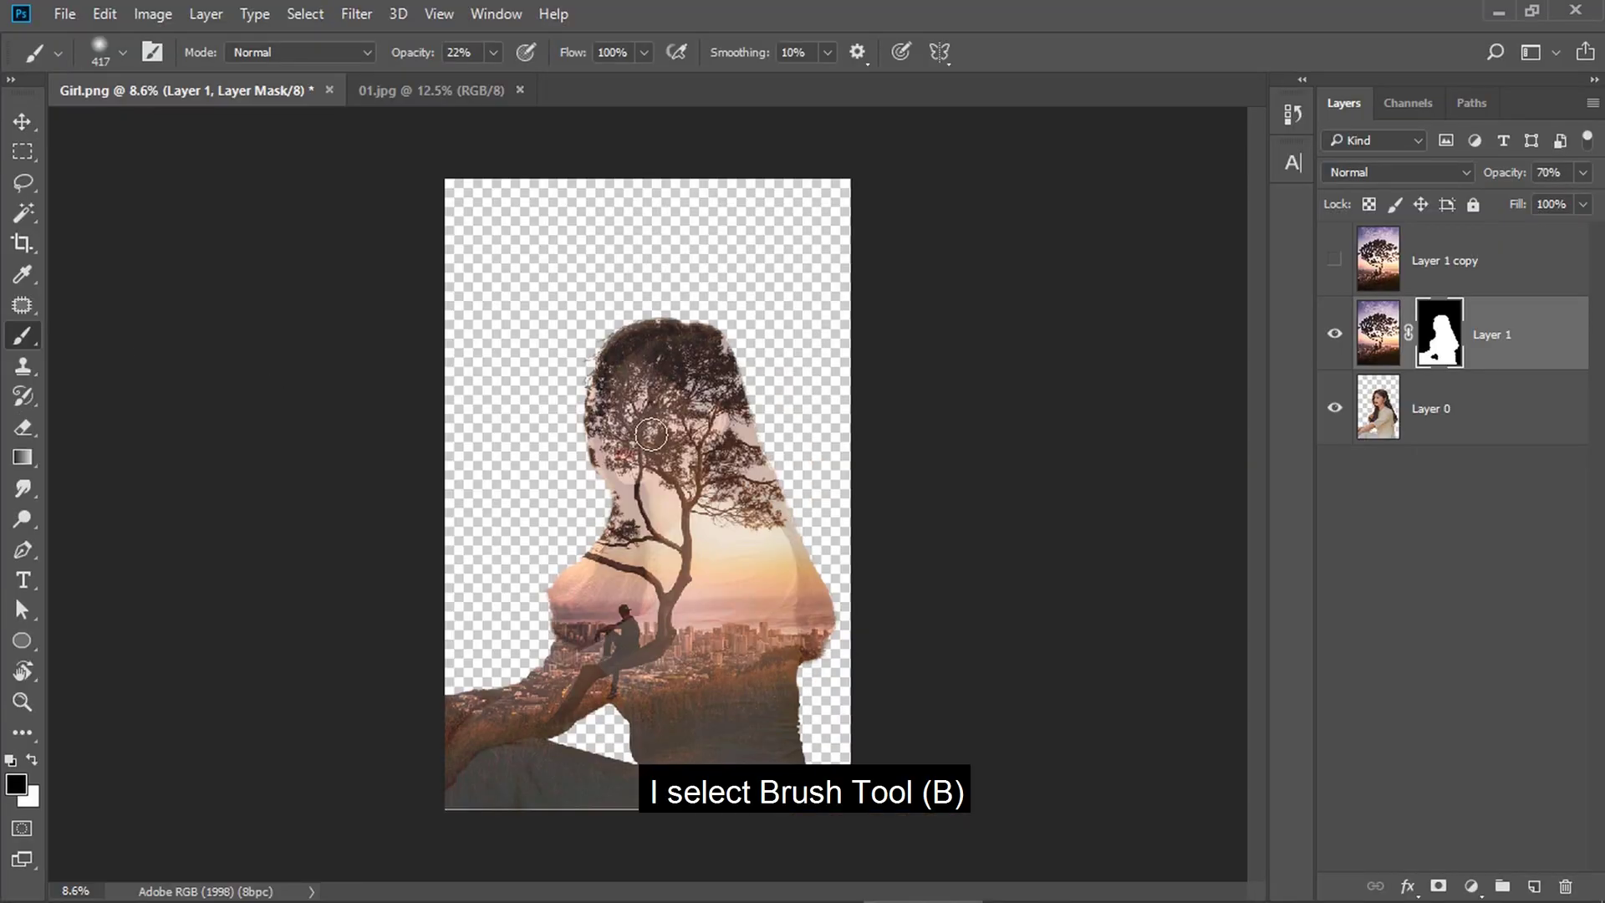
mouse_move(978, 427)
mouse_down()
mouse_move(958, 388)
mouse_move(971, 376)
mouse_move(975, 496)
mouse_up()
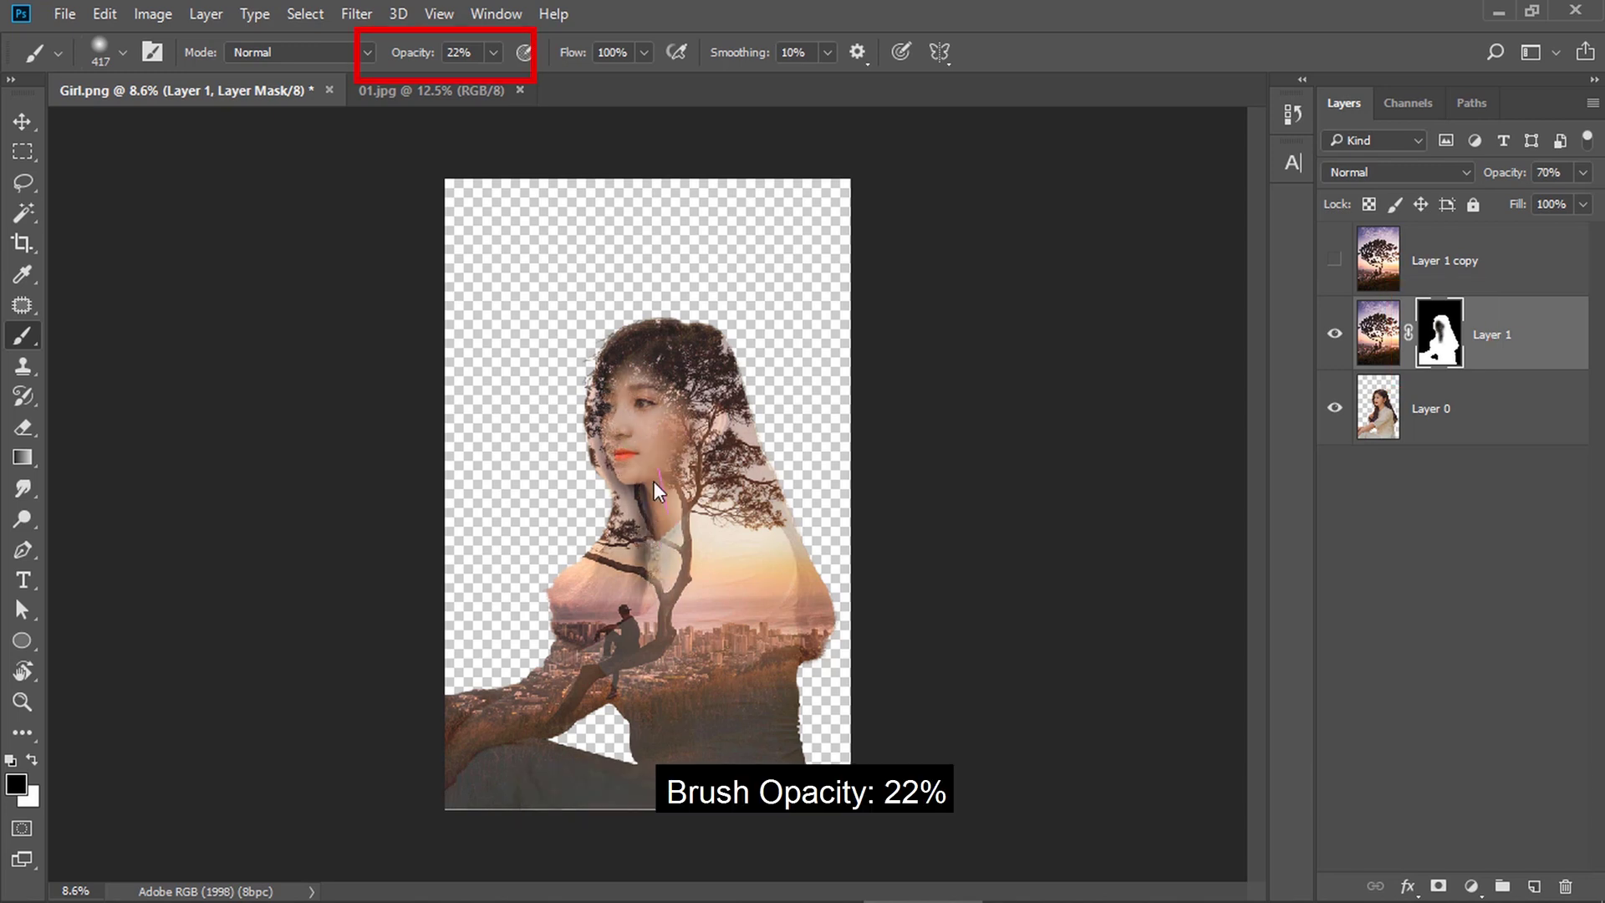
right_click(686, 645)
key(Escape)
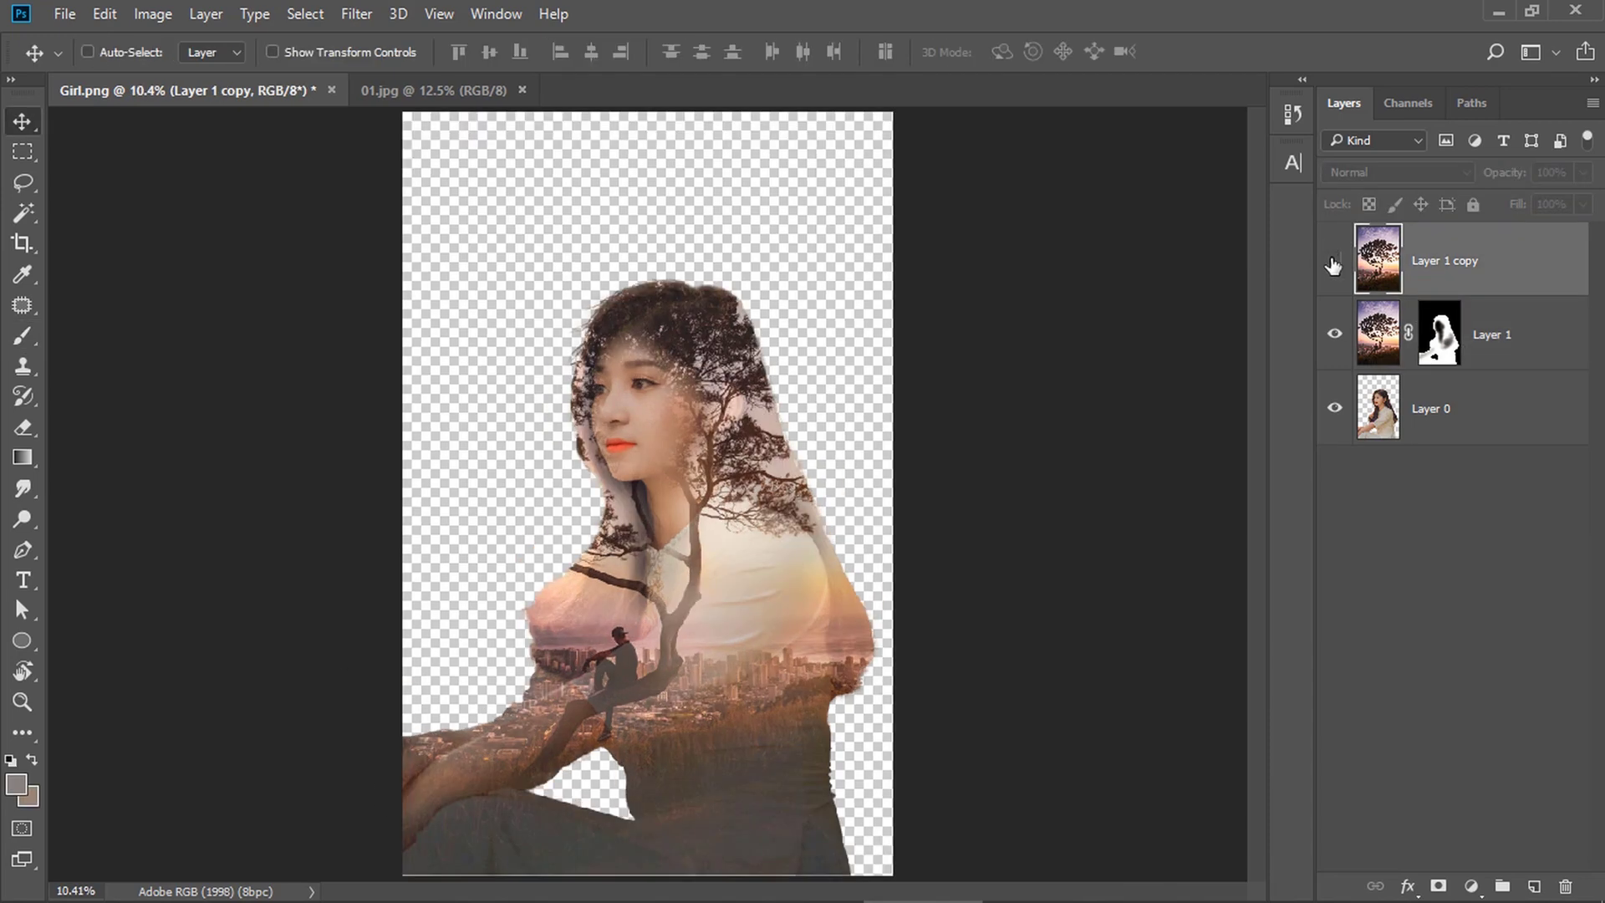
Show Layer 1 copy again and mask it with the girl's outline selected from Layer 0
click(1334, 260)
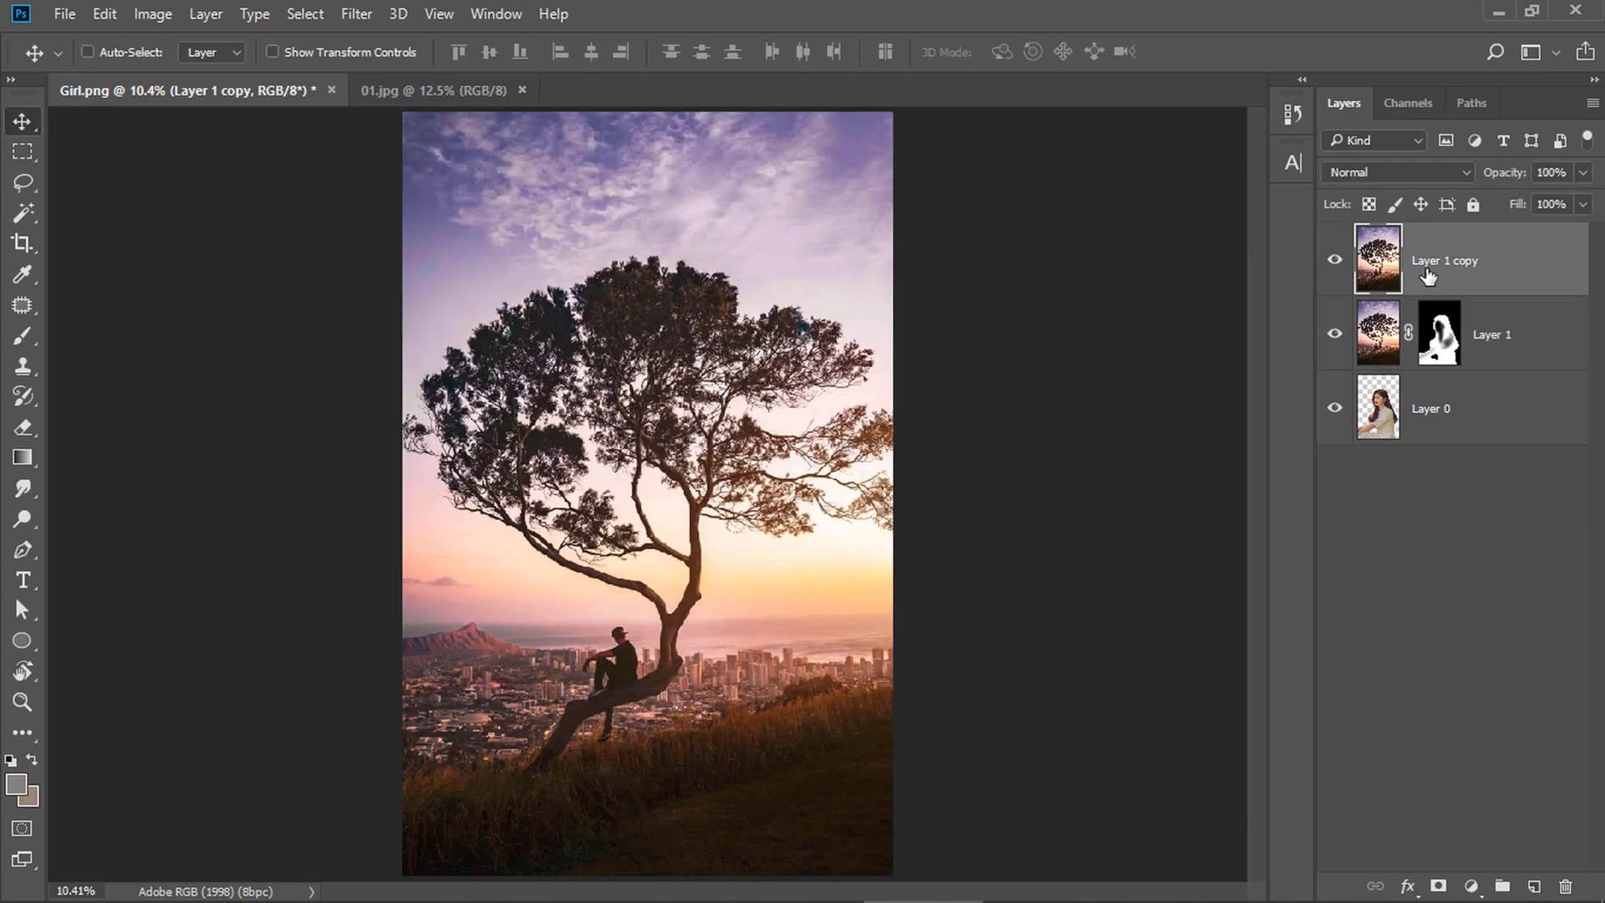
right_click(1376, 418)
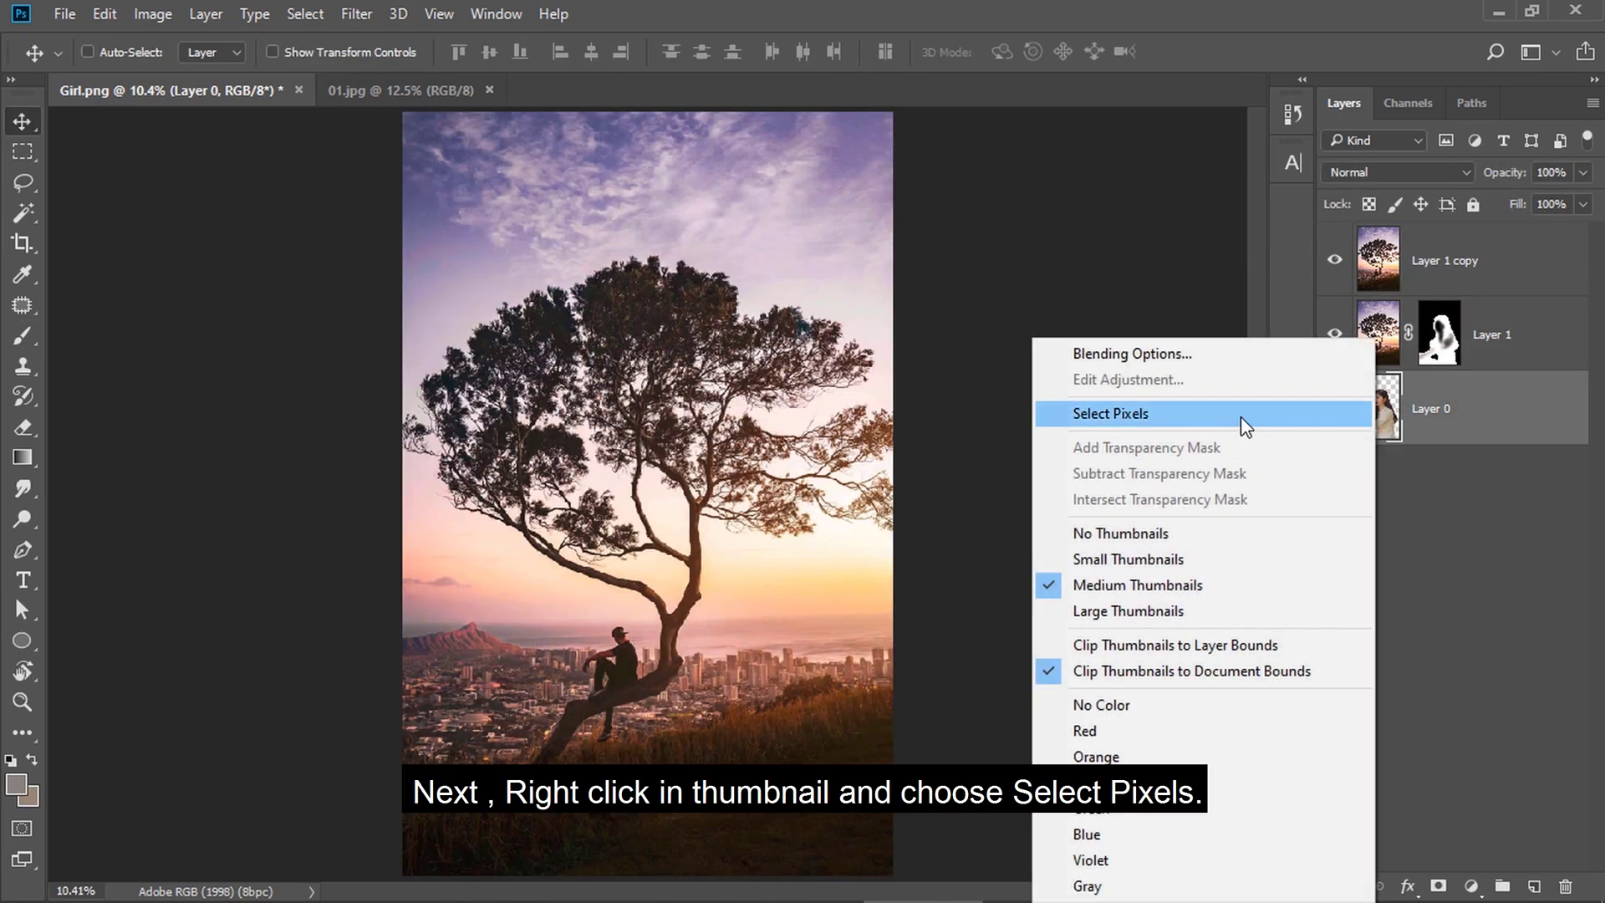
click(1240, 416)
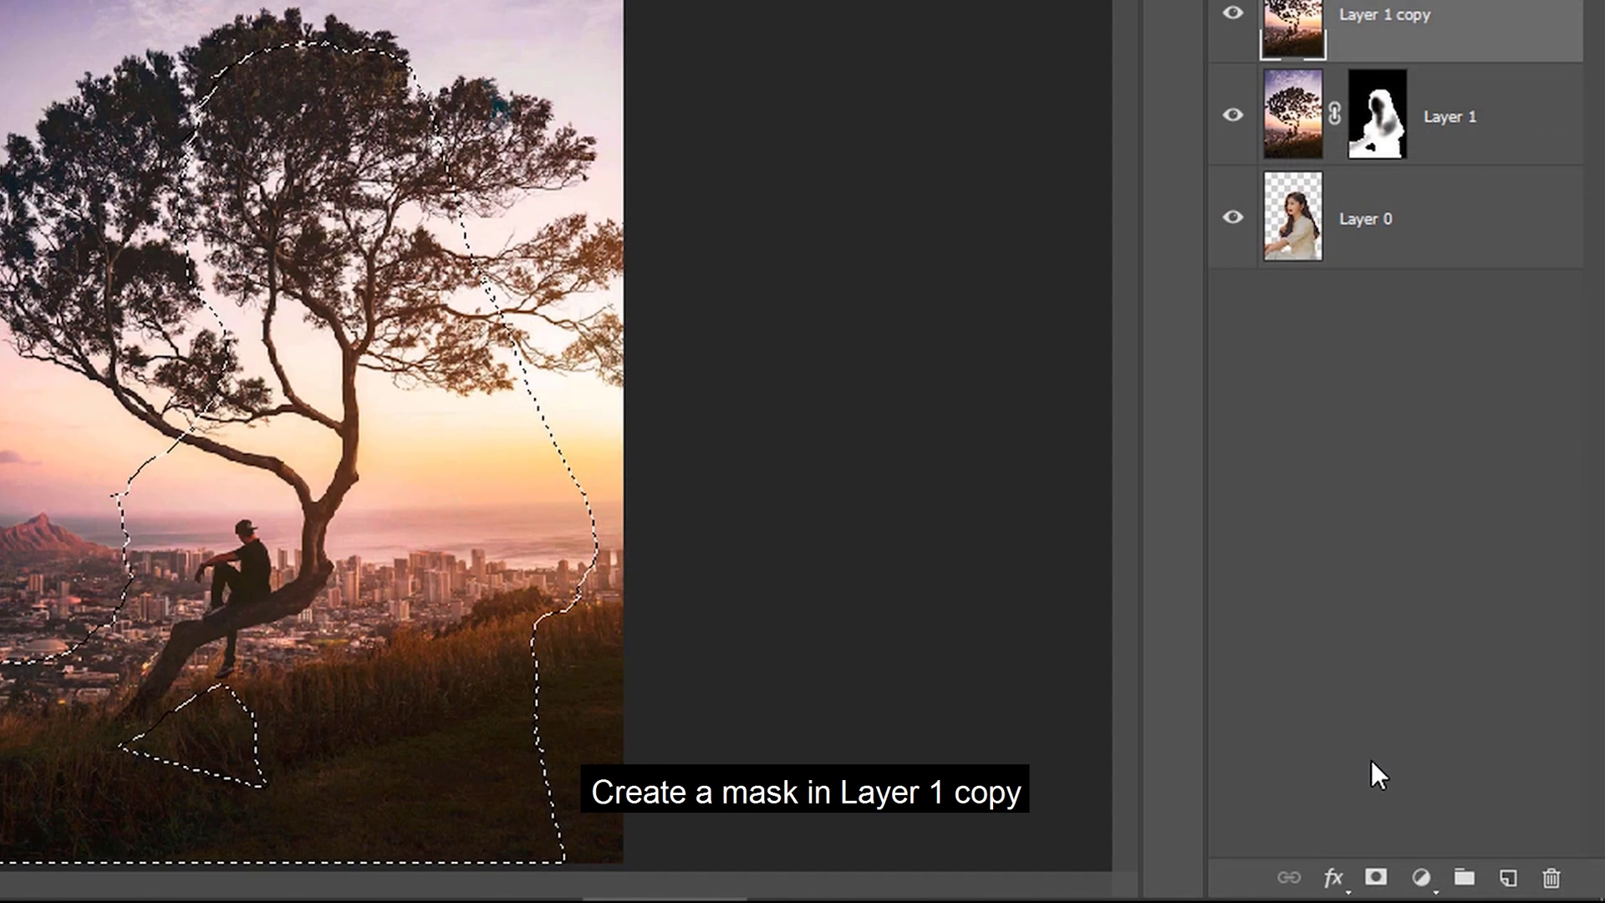
click(1375, 876)
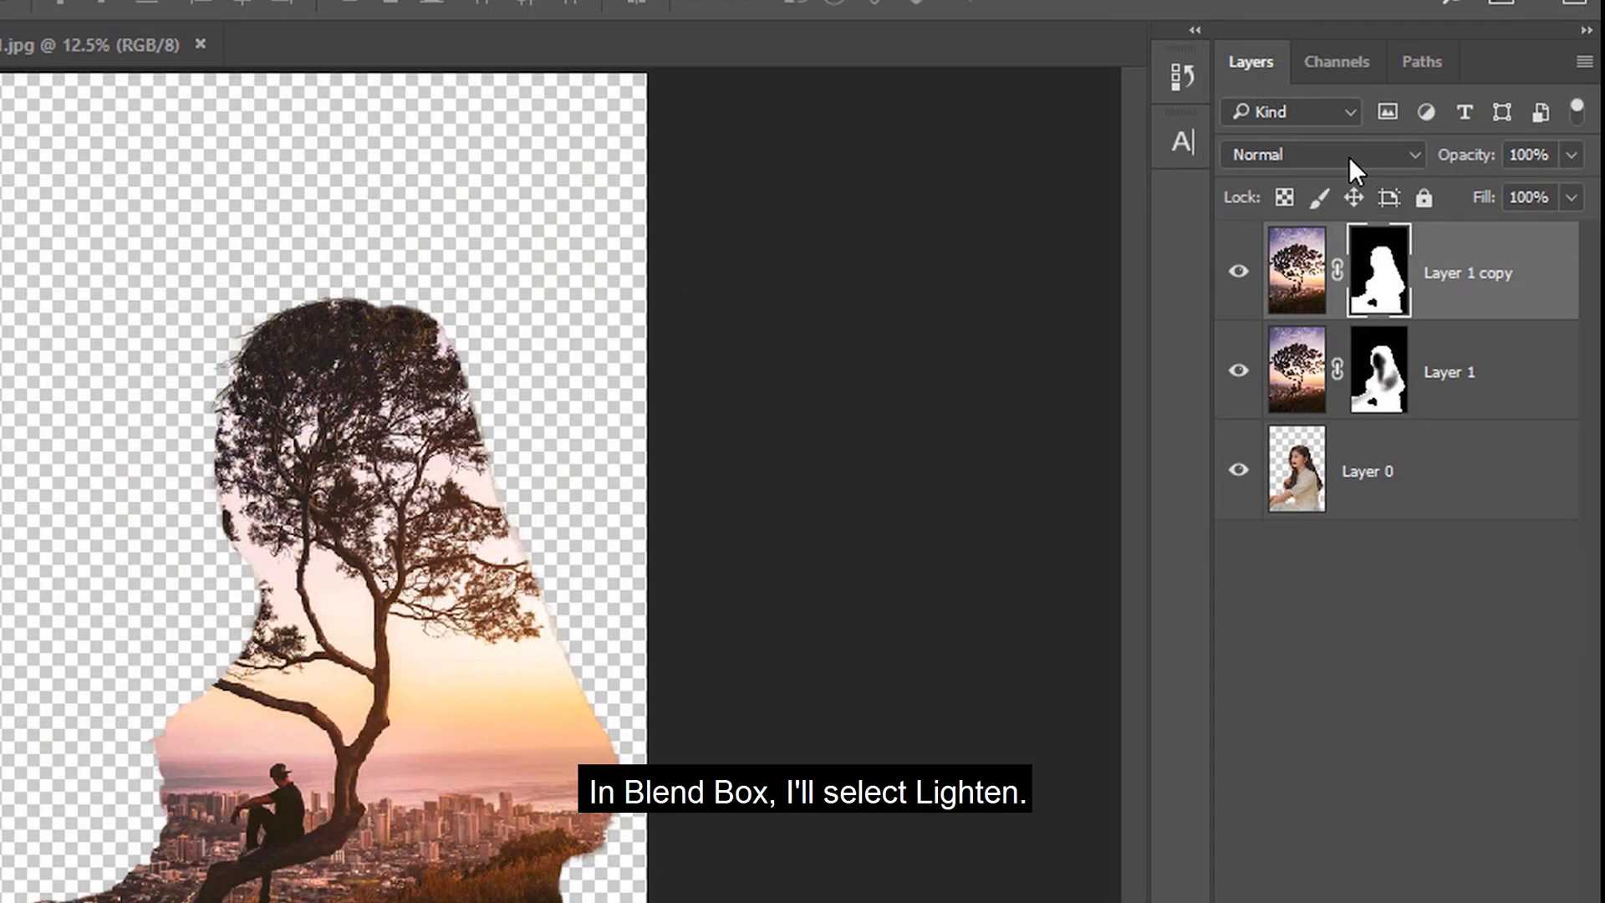
Set Layer 1 copy's blend mode to Lighten and its opacity to 70%
click(1349, 157)
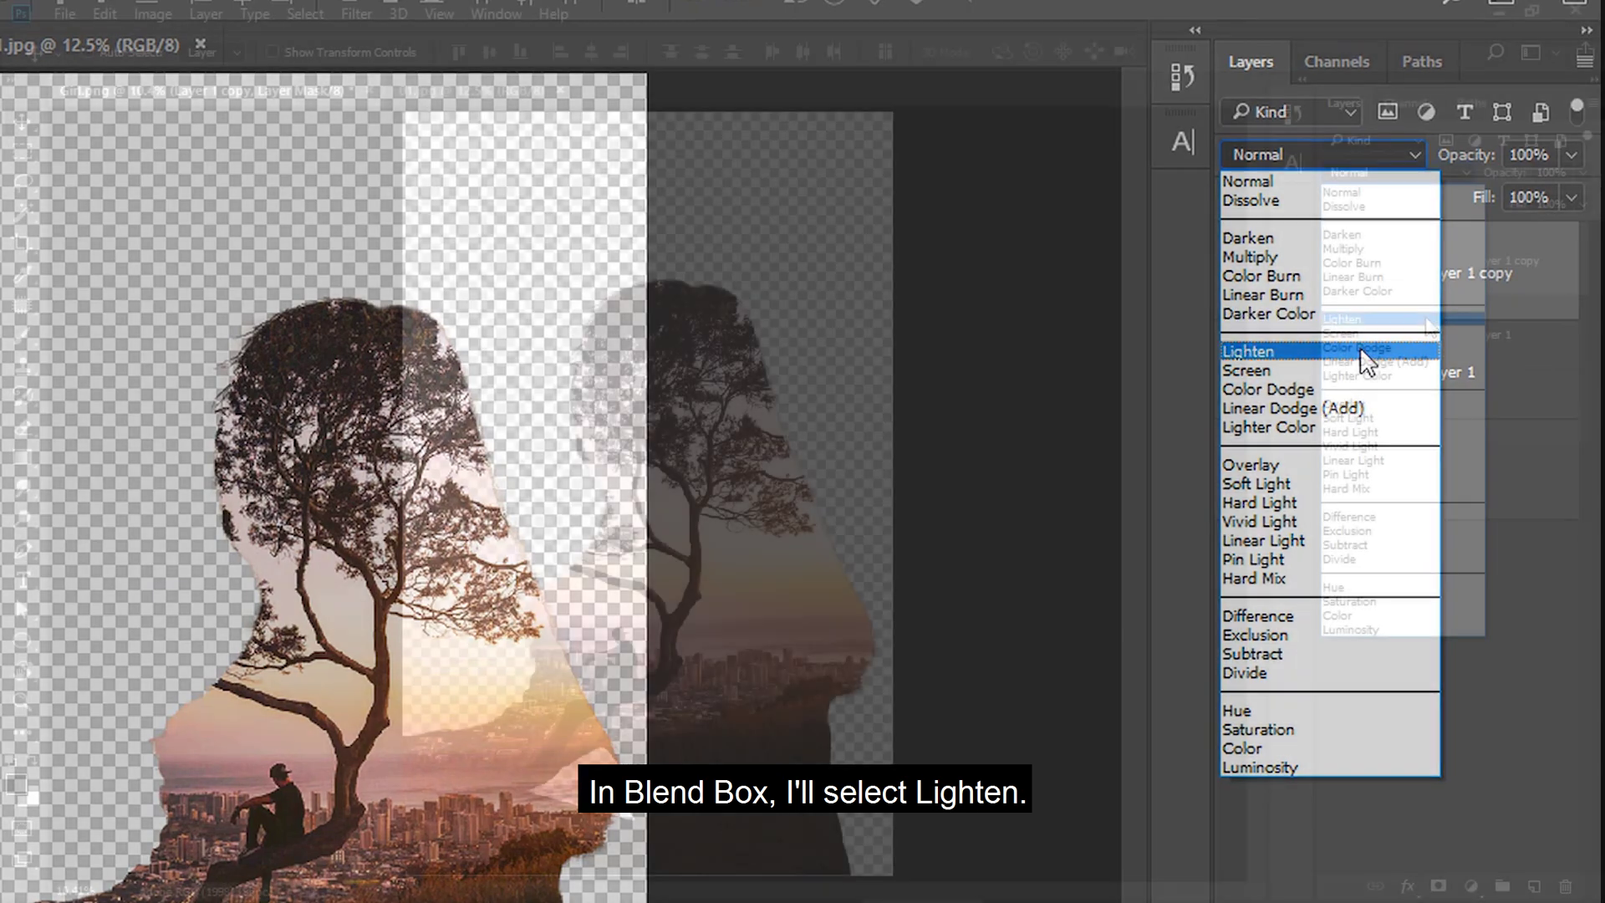
click(1360, 349)
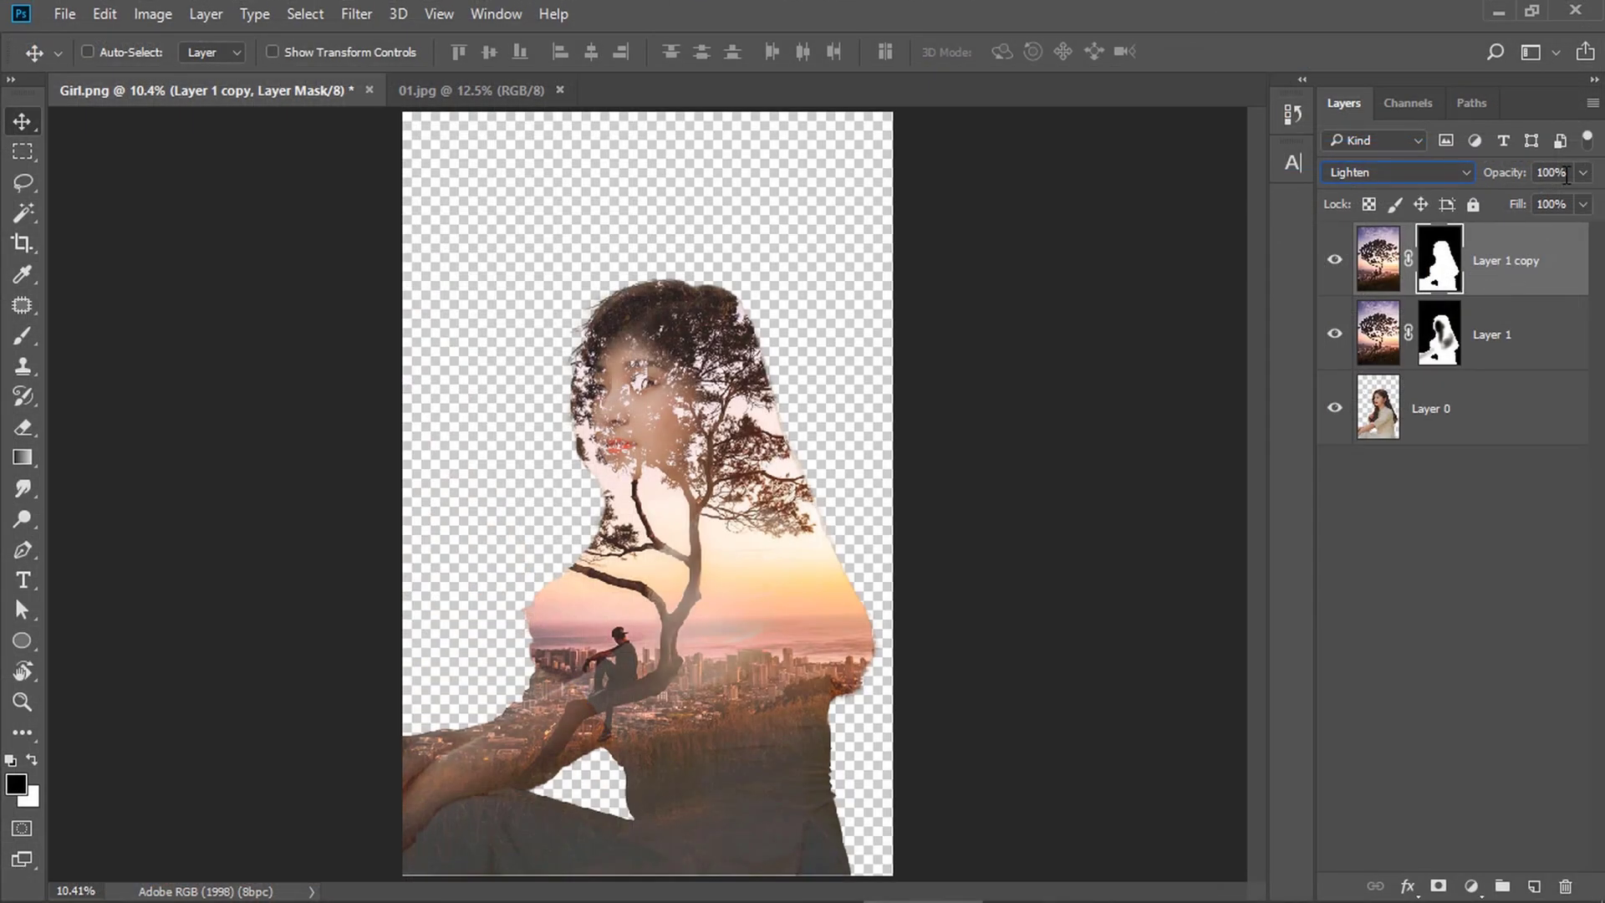
click(1565, 173)
text(70)
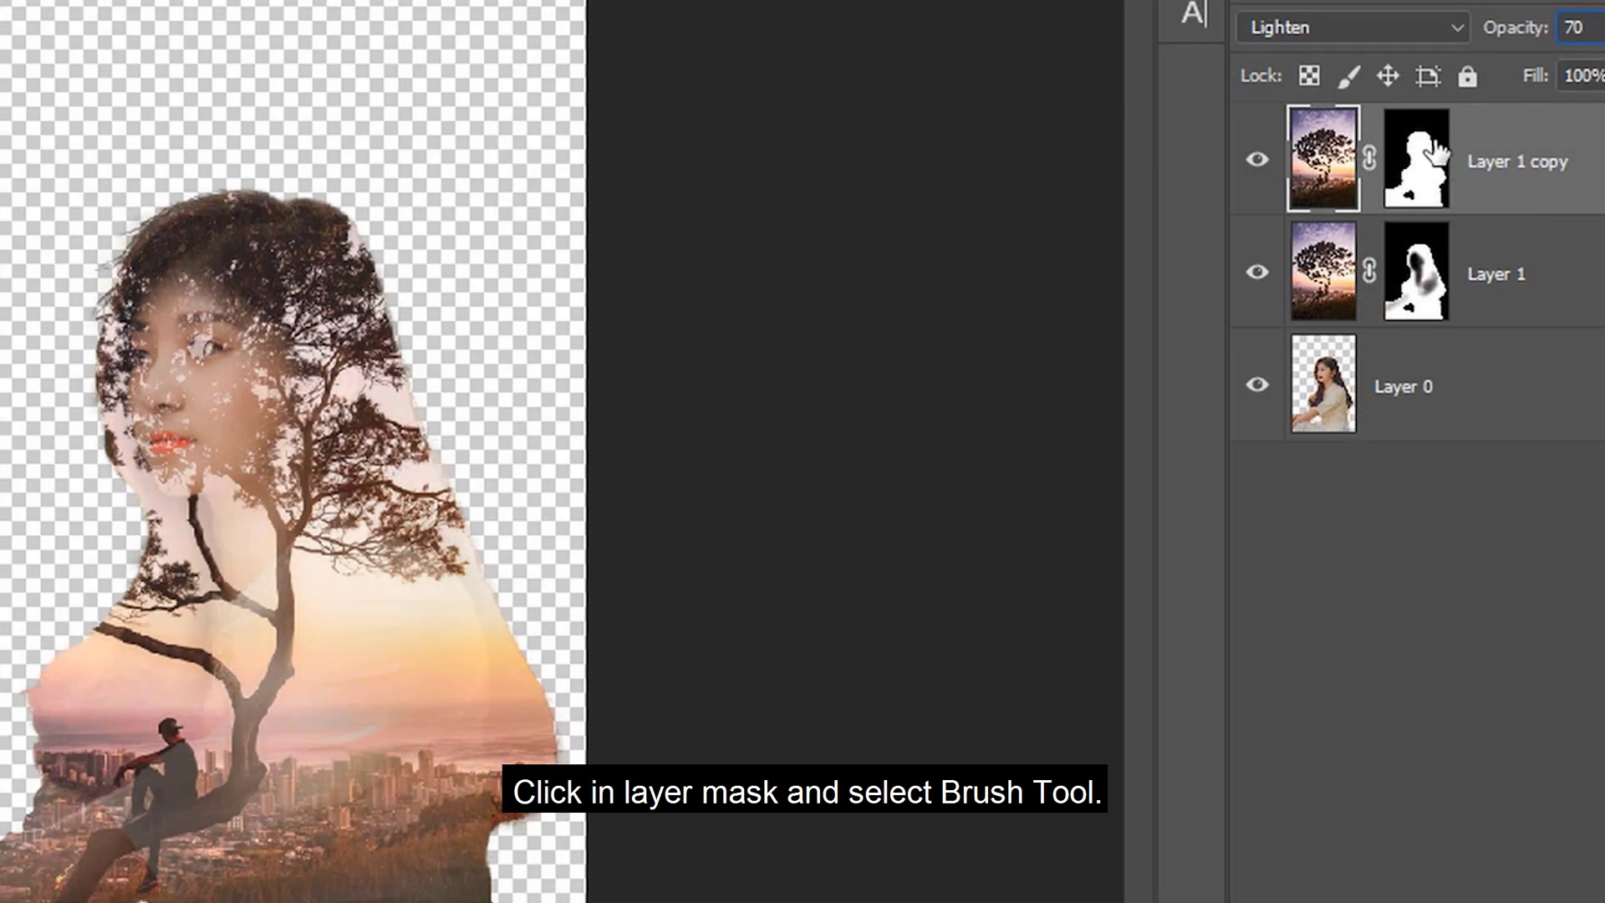
Paint black on Layer 1 copy's mask over the girl's face and neck with the brush at 22% opacity
click(1435, 153)
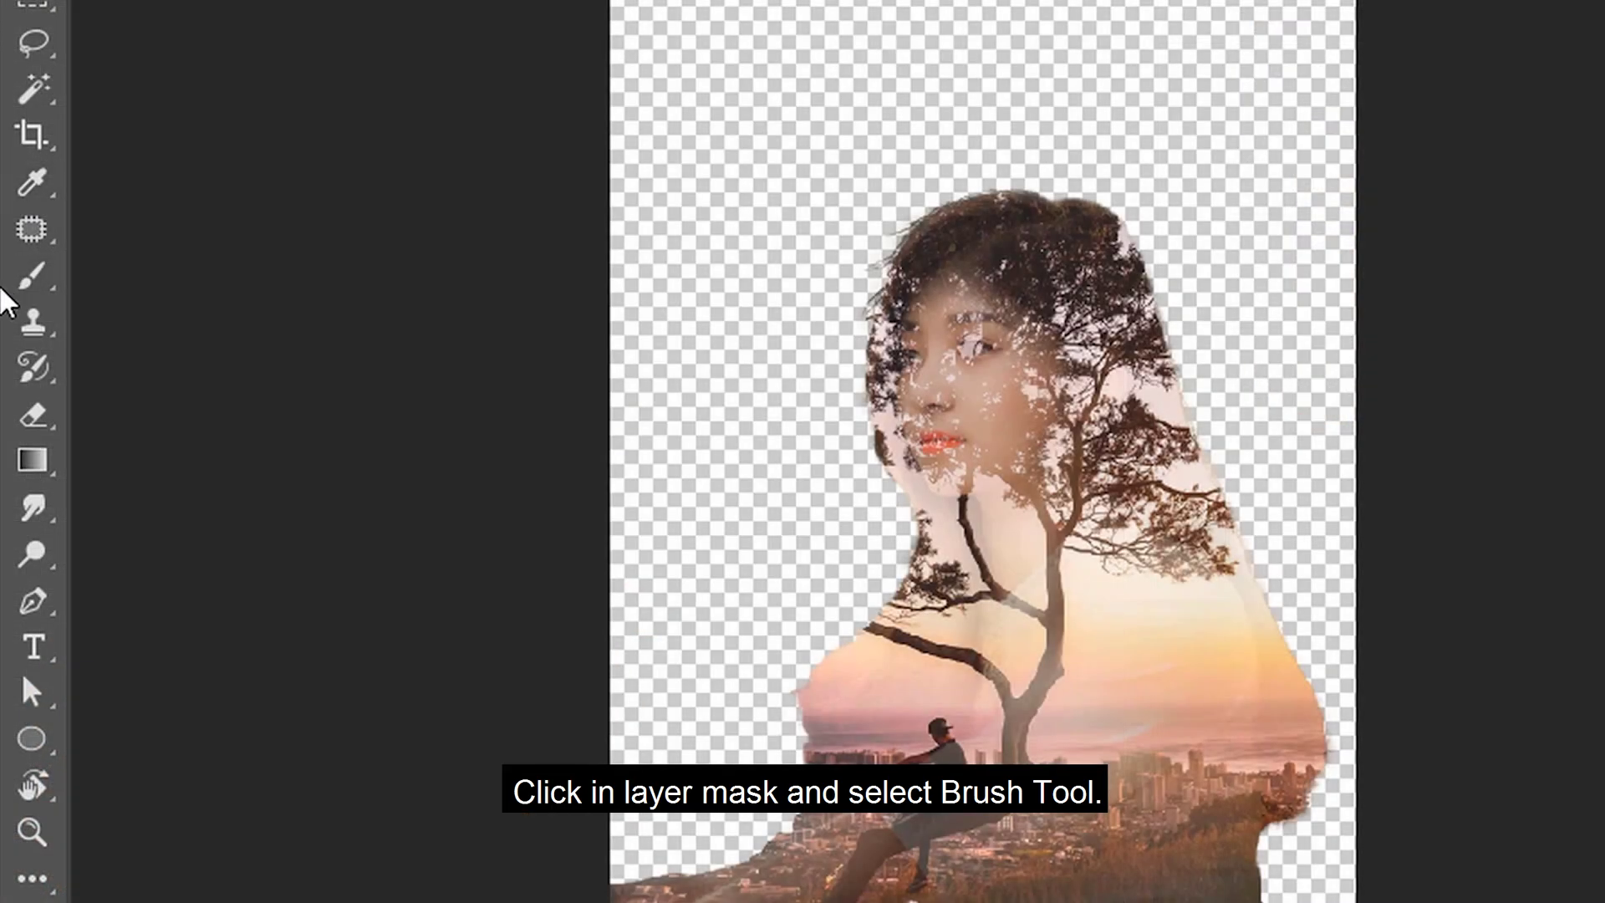
click(33, 275)
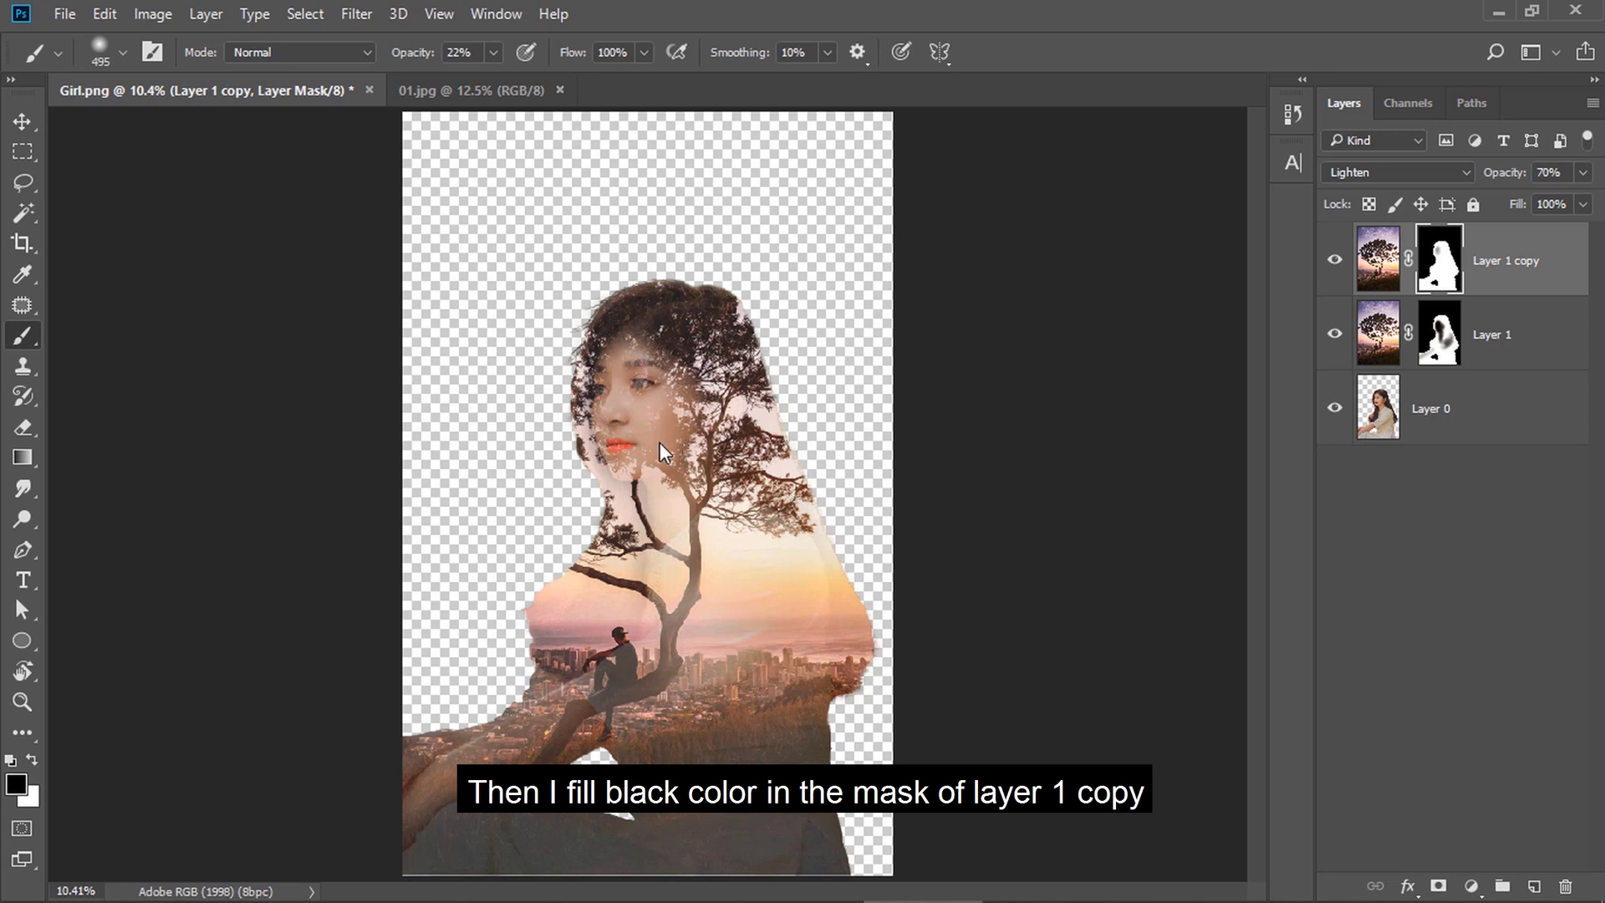
mouse_move(659, 444)
mouse_down()
mouse_move(686, 478)
mouse_move(643, 507)
mouse_move(675, 502)
mouse_up()
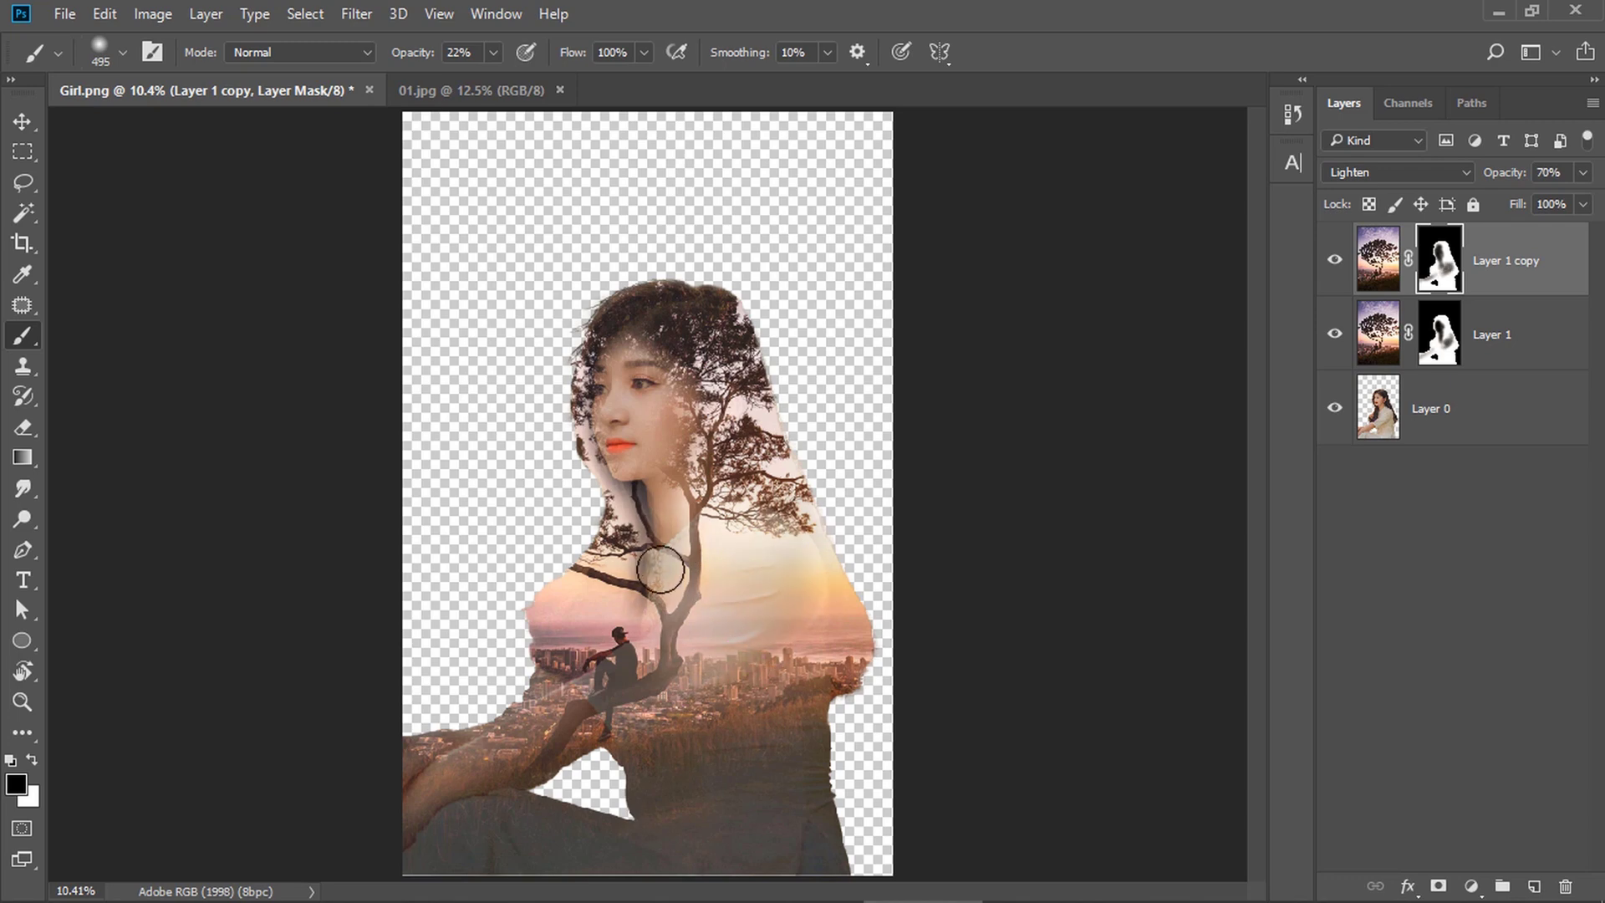
key(v)
key(ctrl+0)
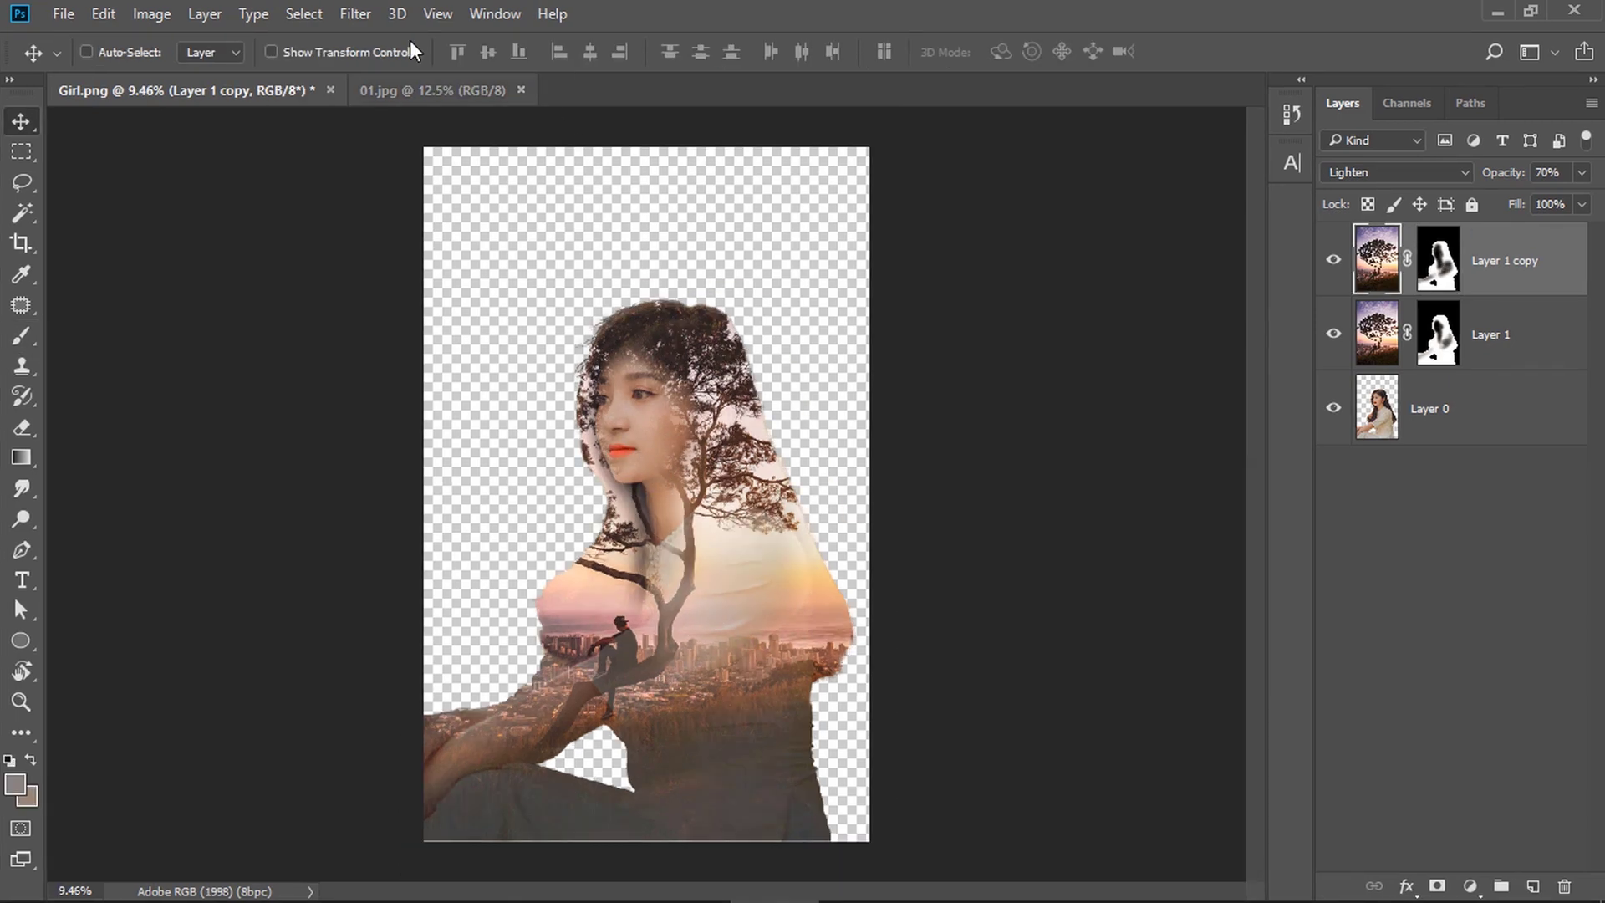
Duplicate Layer 1 copy with Layer via Copy and set the duplicate's blend mode to Screen
click(201, 20)
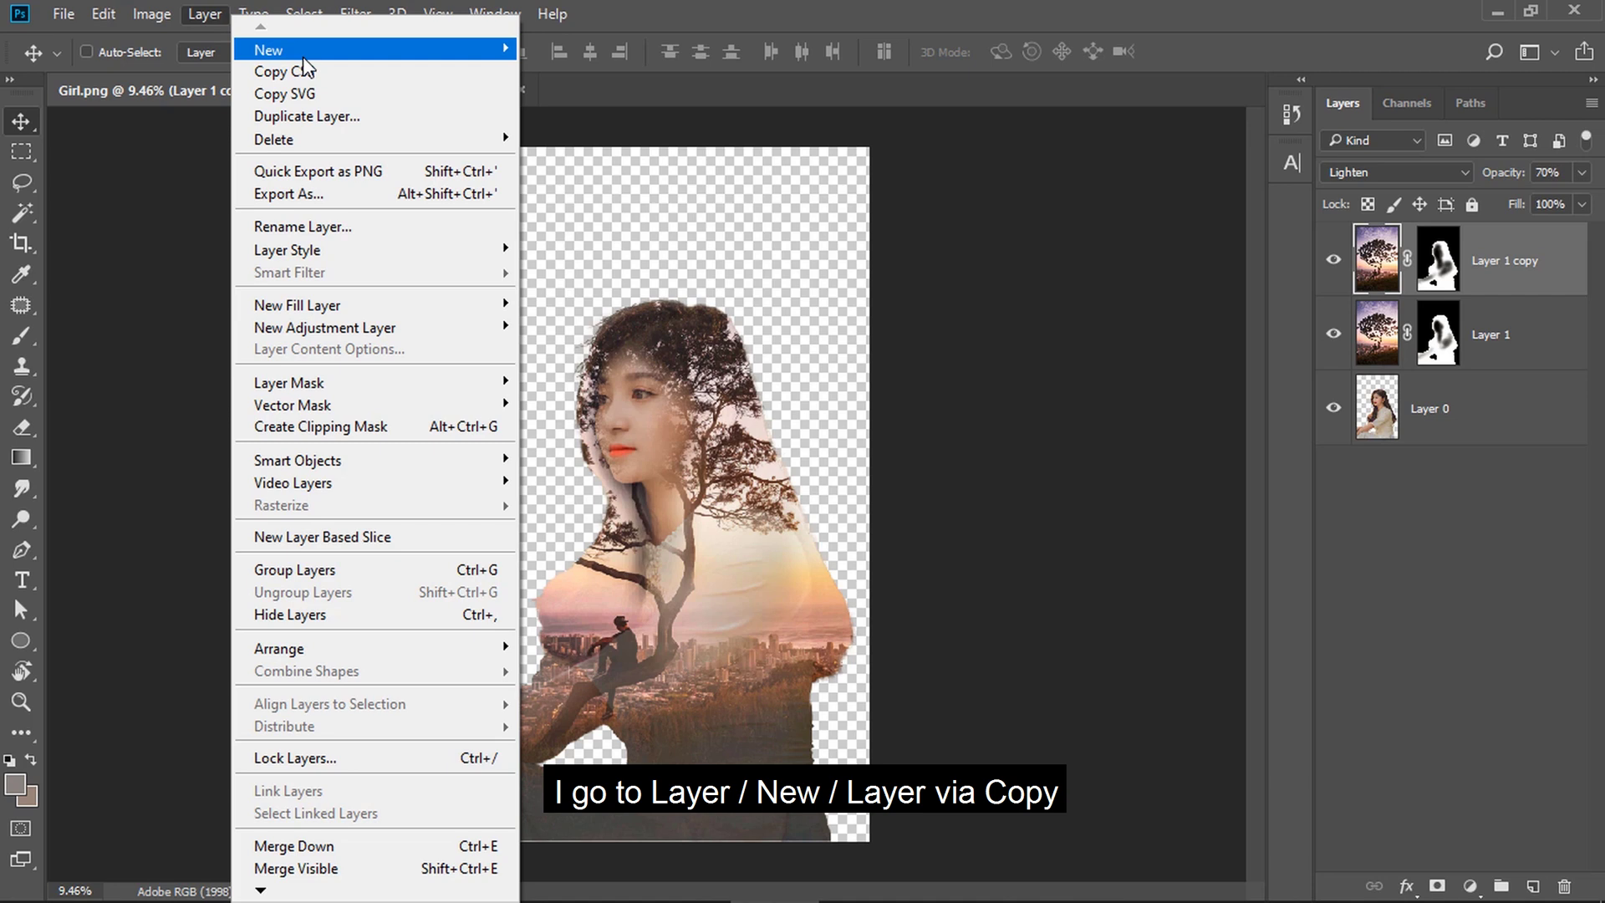
mouse_move(301, 51)
click(585, 216)
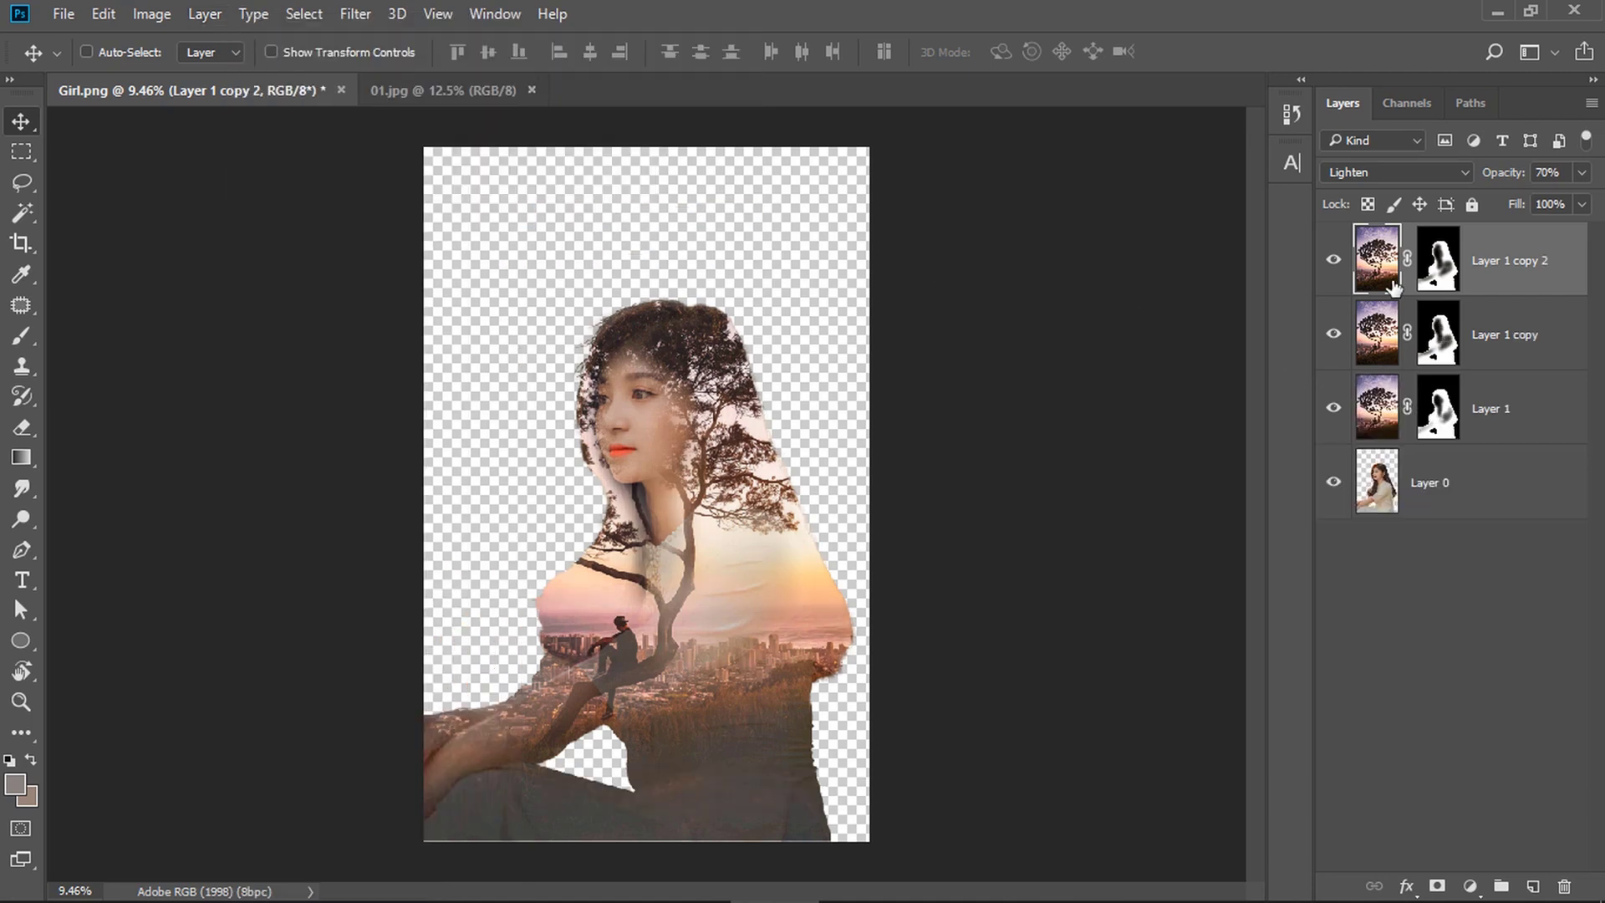
click(1377, 171)
click(1393, 331)
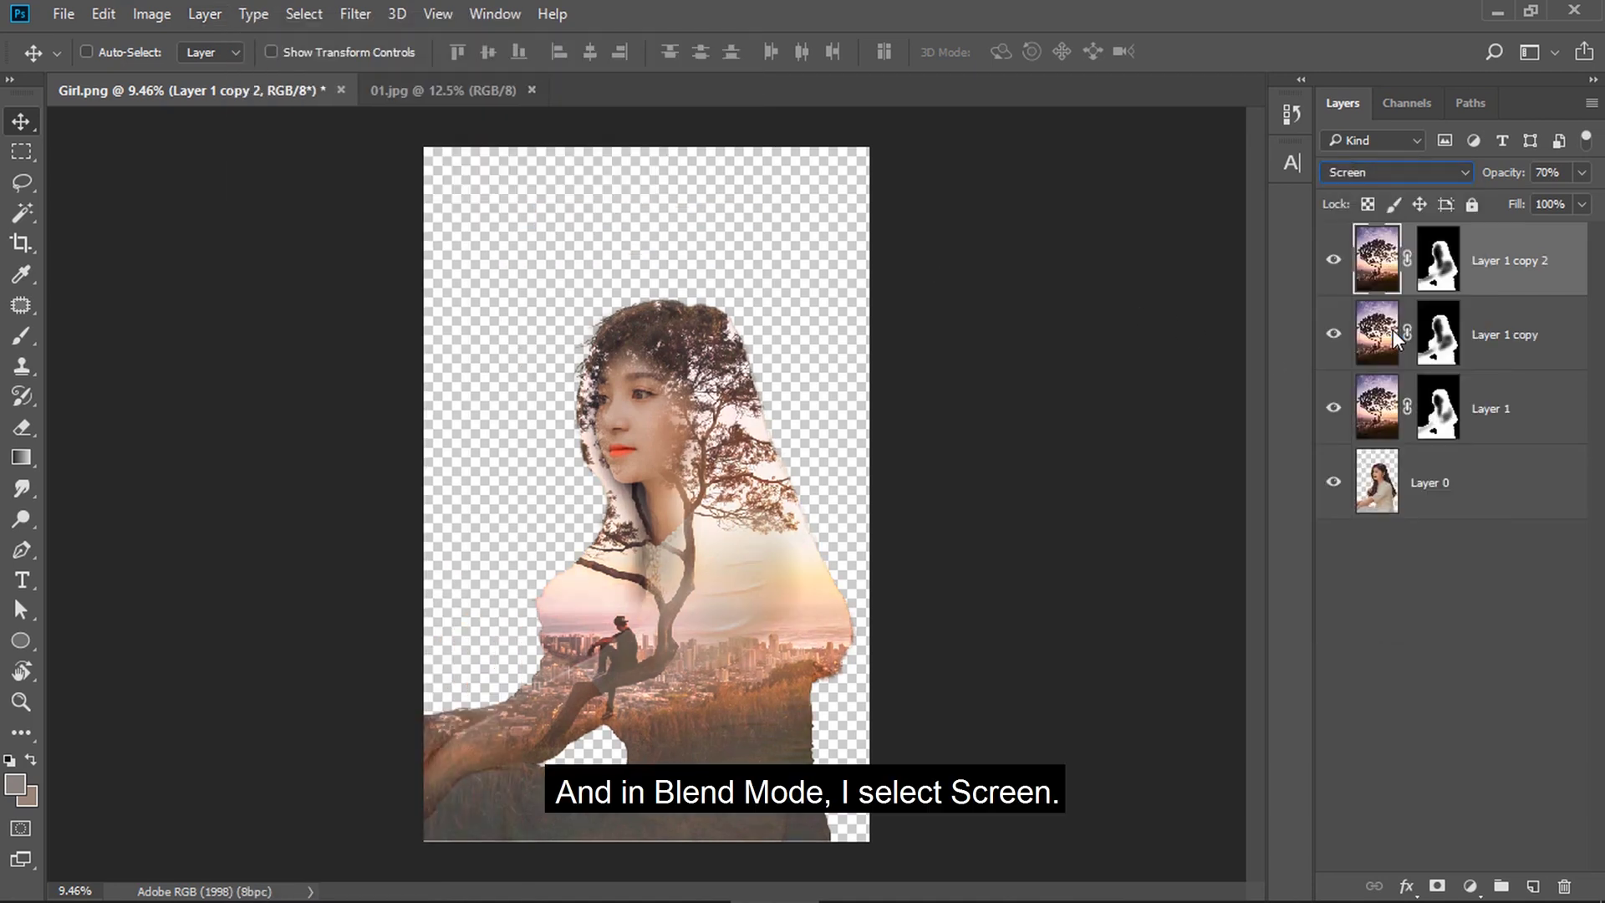
Paint black on Layer 1 copy 2's mask over the girl's chest, arm and body with a soft 369 px brush at 71% opacity
click(1437, 259)
key(d)
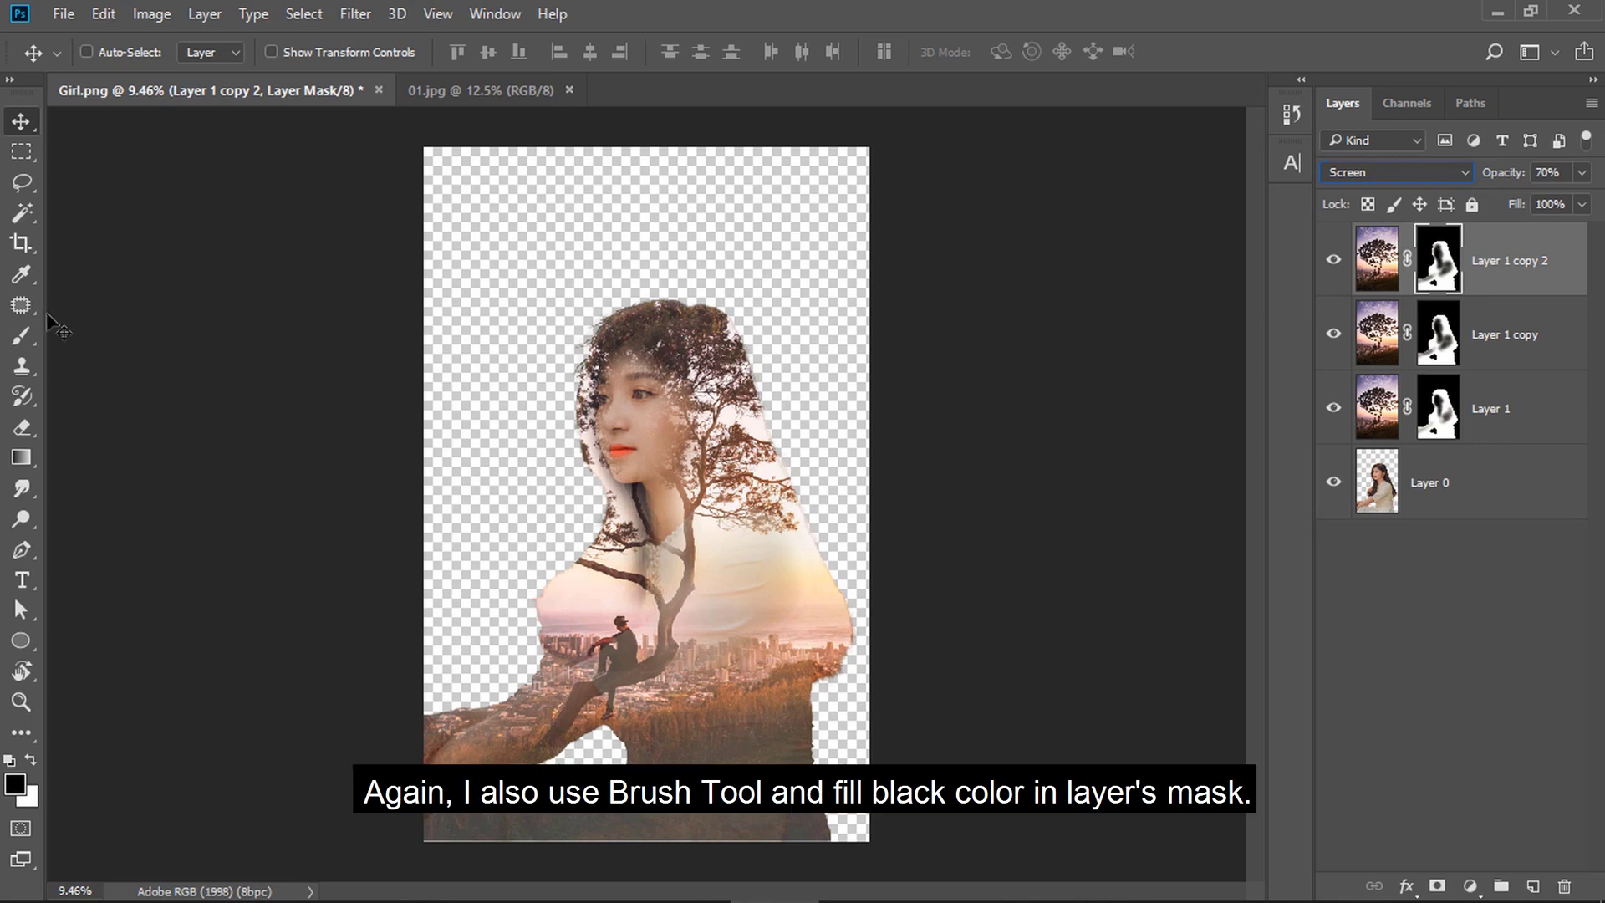
click(18, 339)
right_click(955, 548)
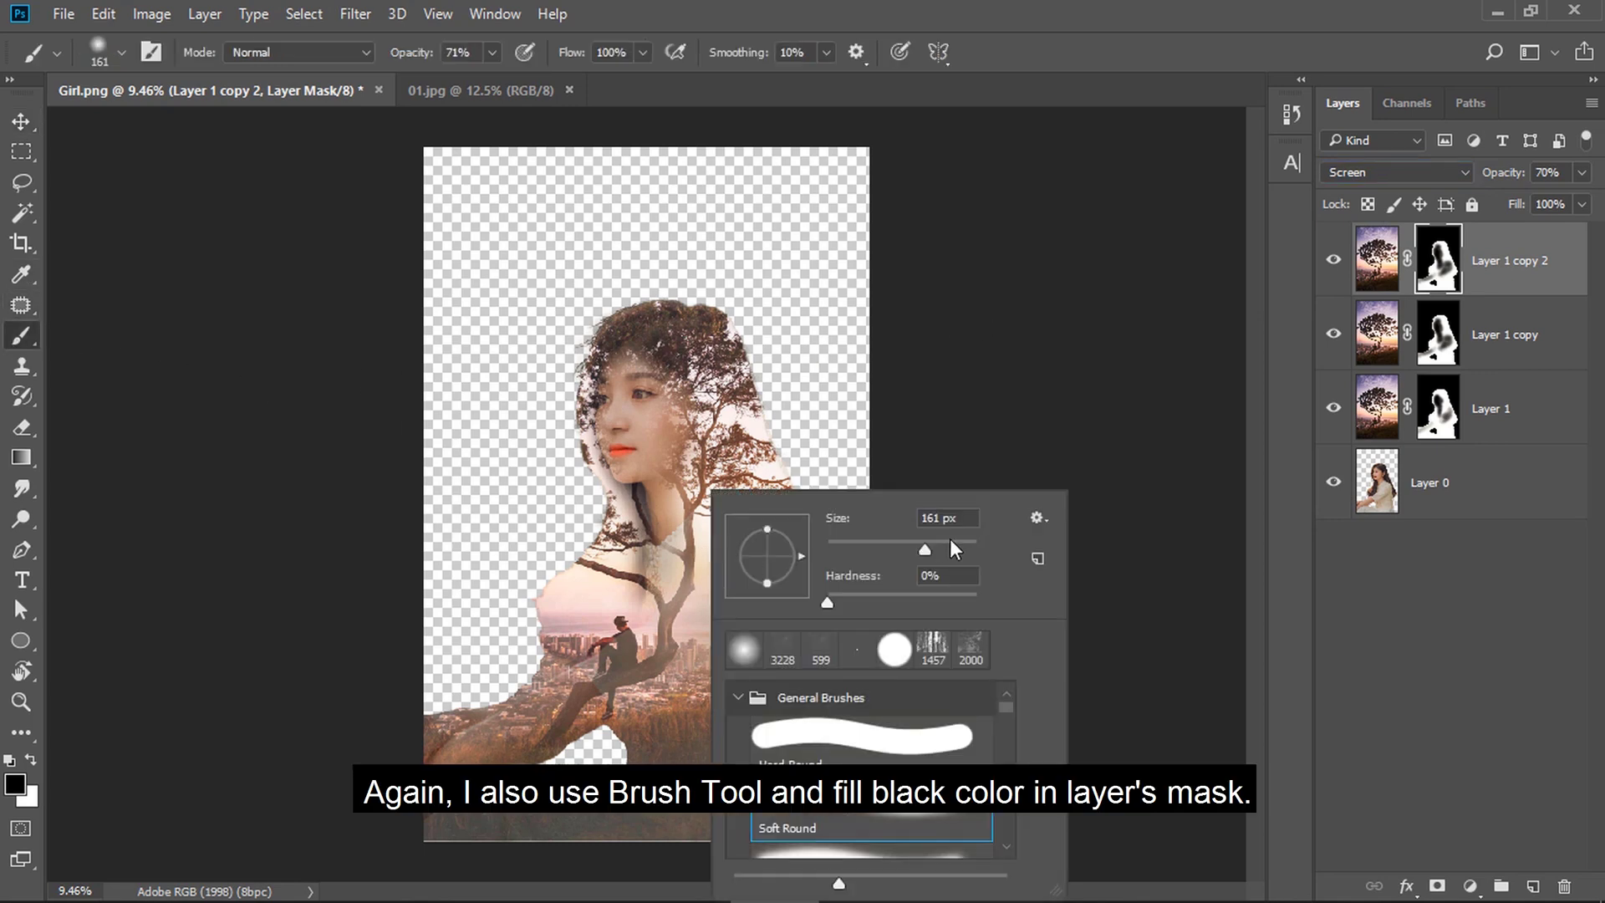
click(627, 609)
mouse_move(639, 554)
mouse_down()
mouse_move(646, 620)
mouse_move(558, 666)
mouse_up()
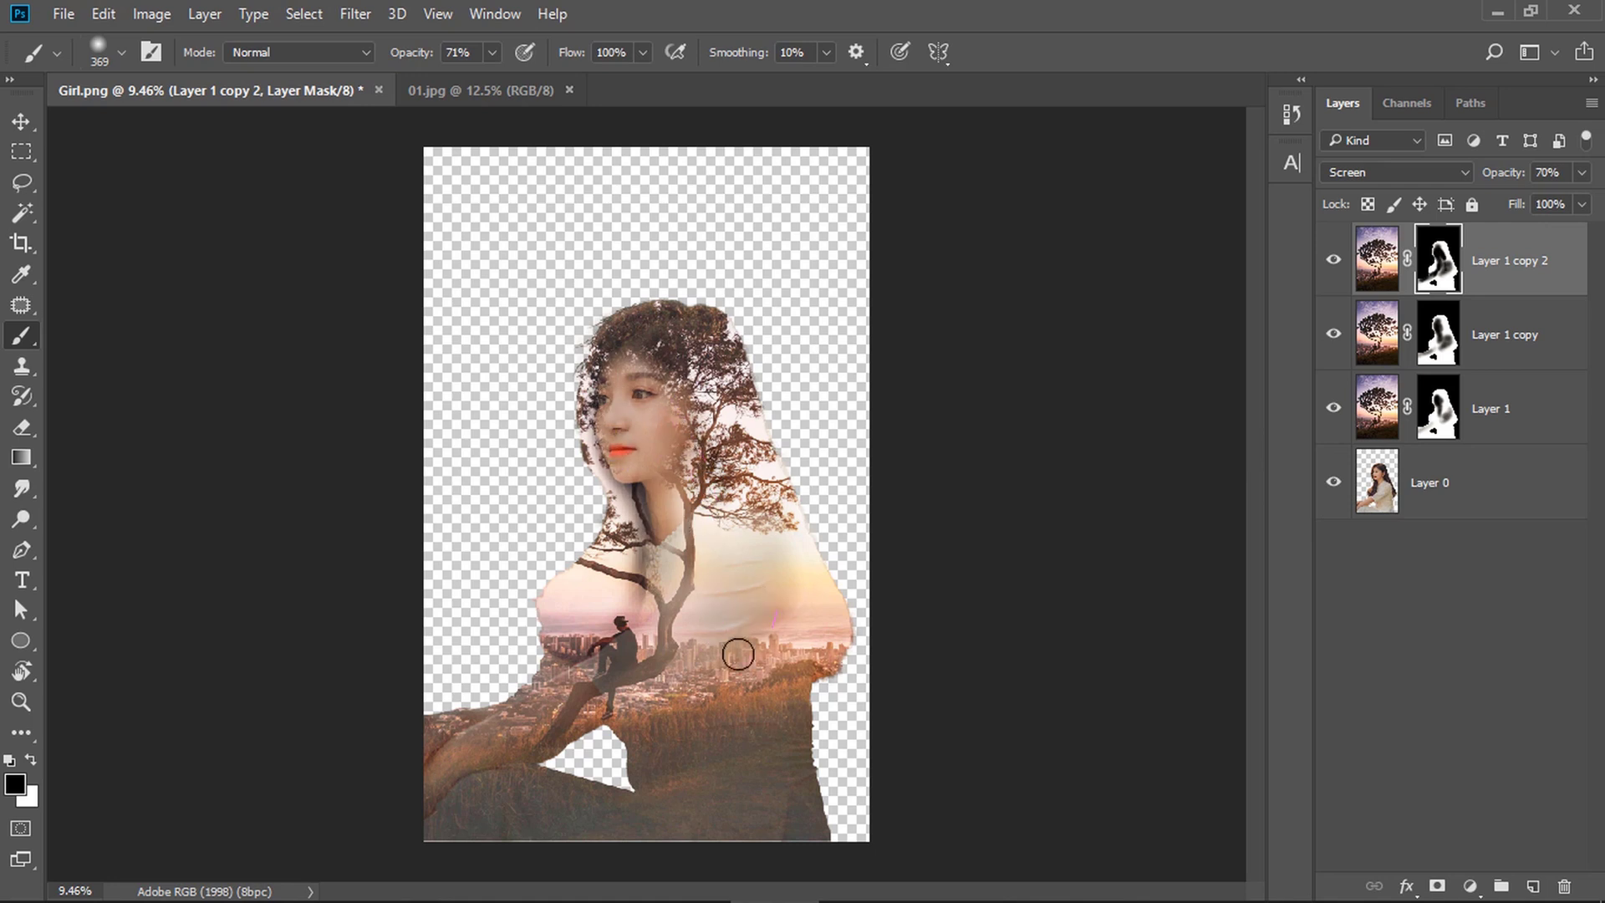
drag(686, 696, 789, 638)
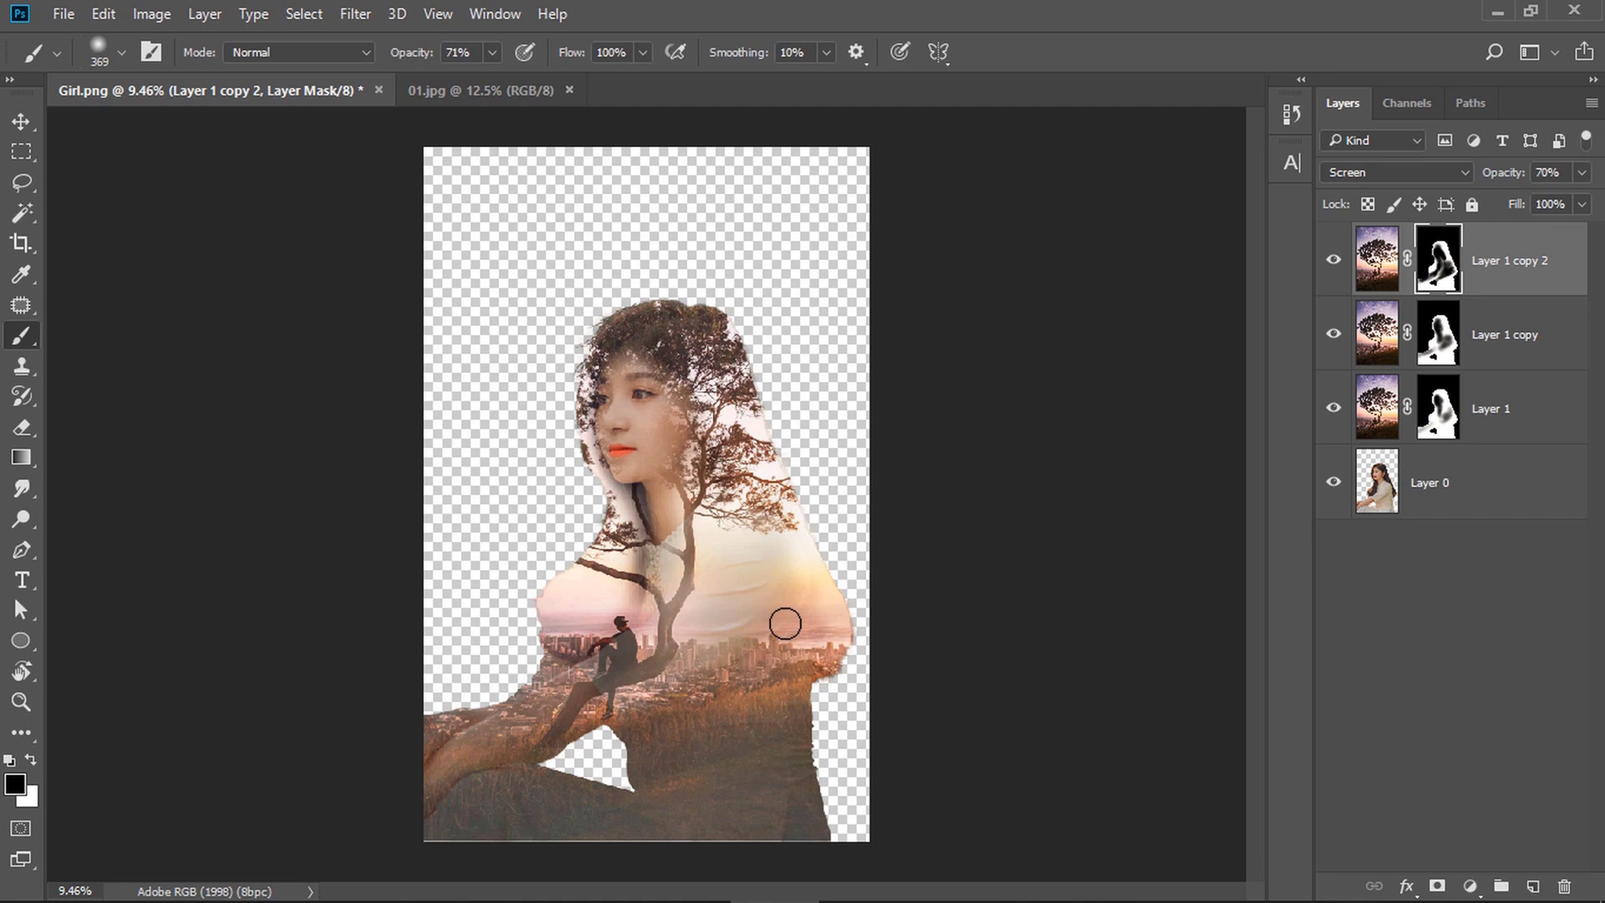
Stamp all visible layers into a new merged layer at the top of the stack
key(ctrl+shift+alt+e)
key(v)
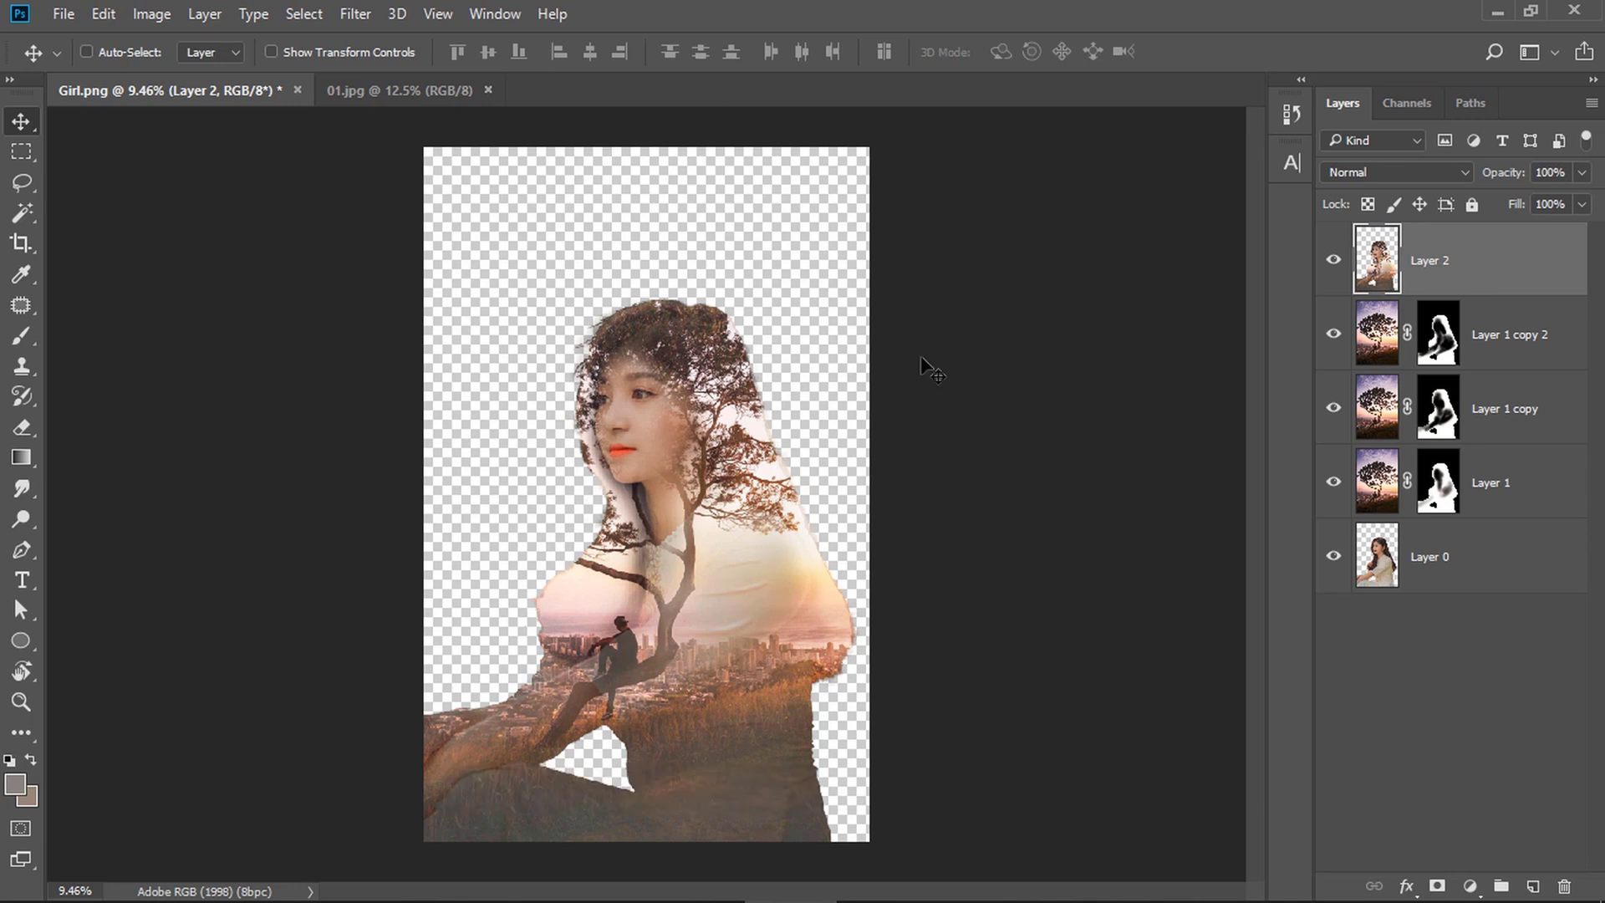
Desaturate the merged Layer 2 to black and white
click(171, 15)
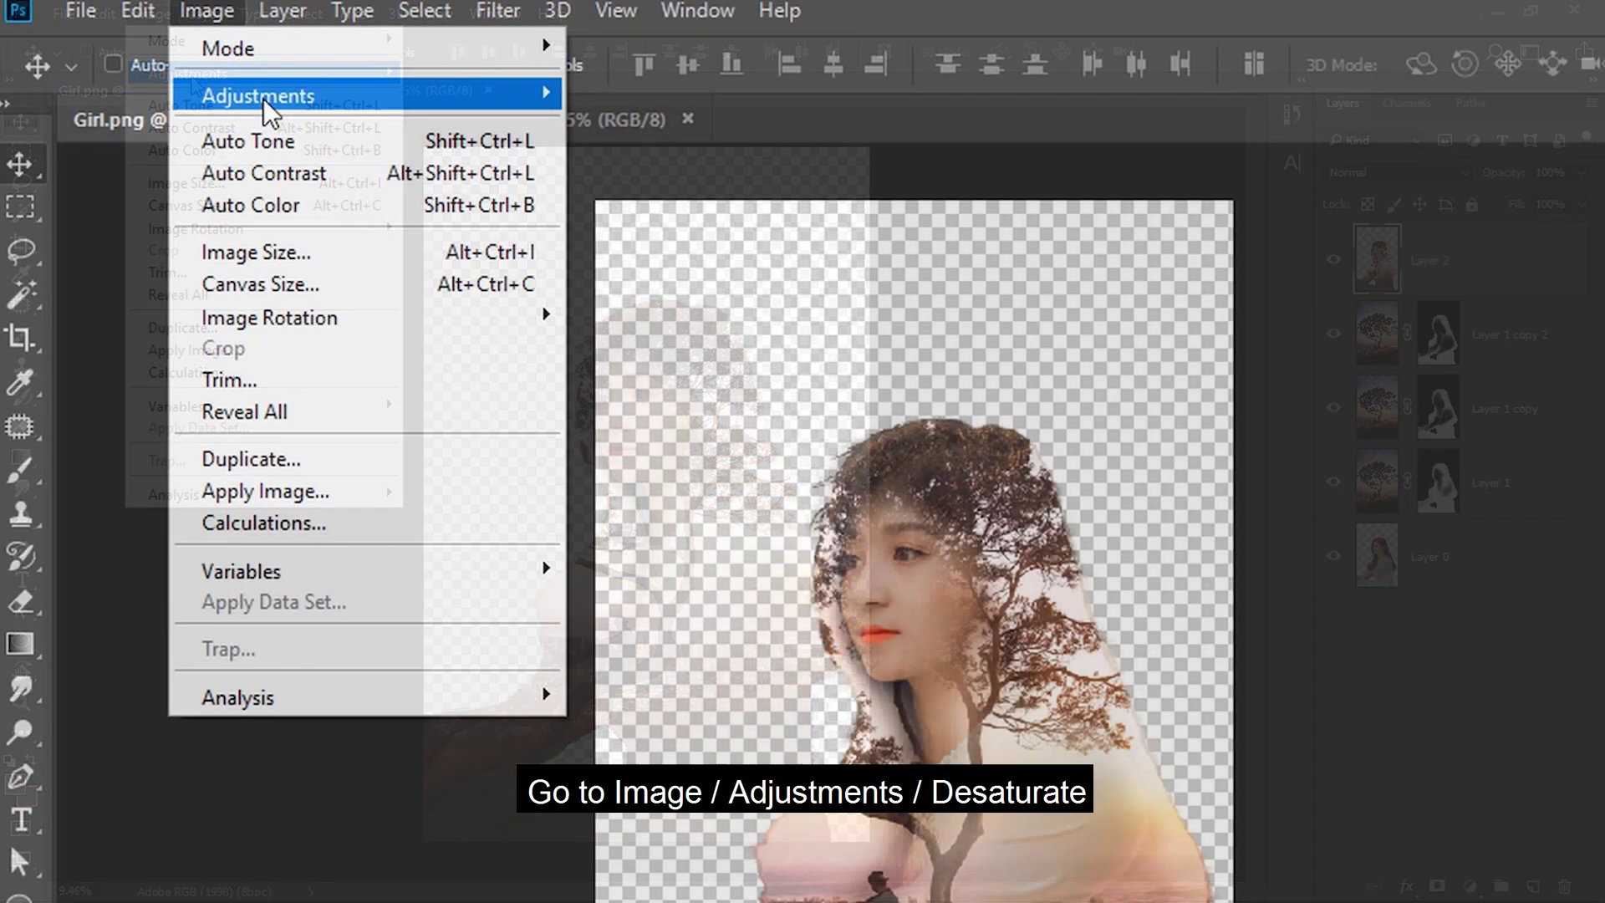
mouse_move(191, 73)
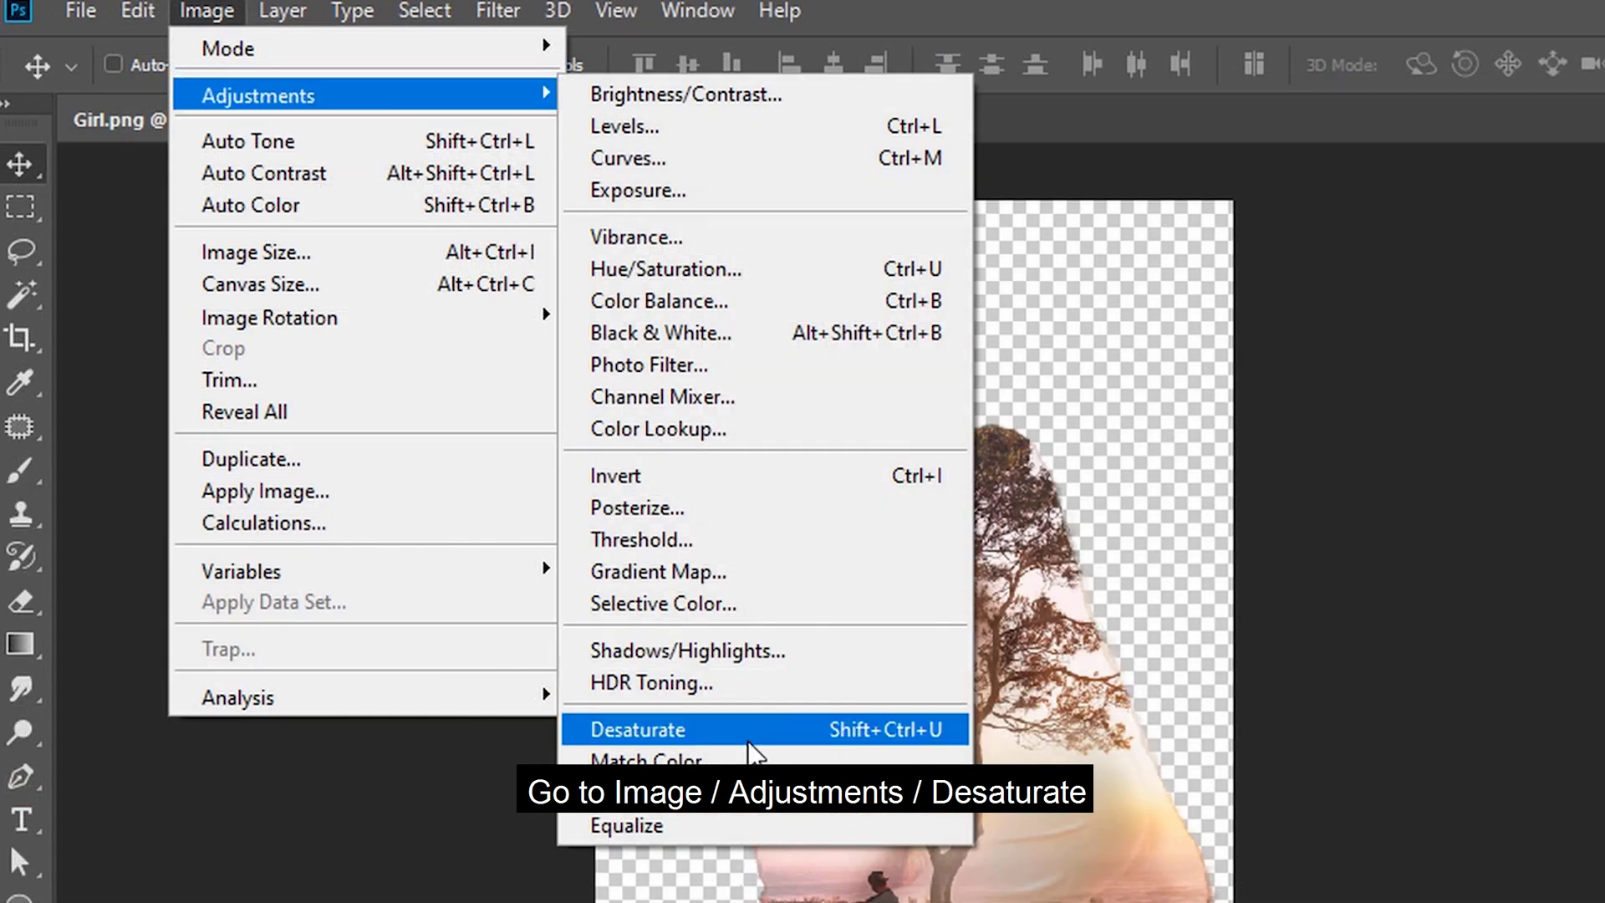
click(762, 731)
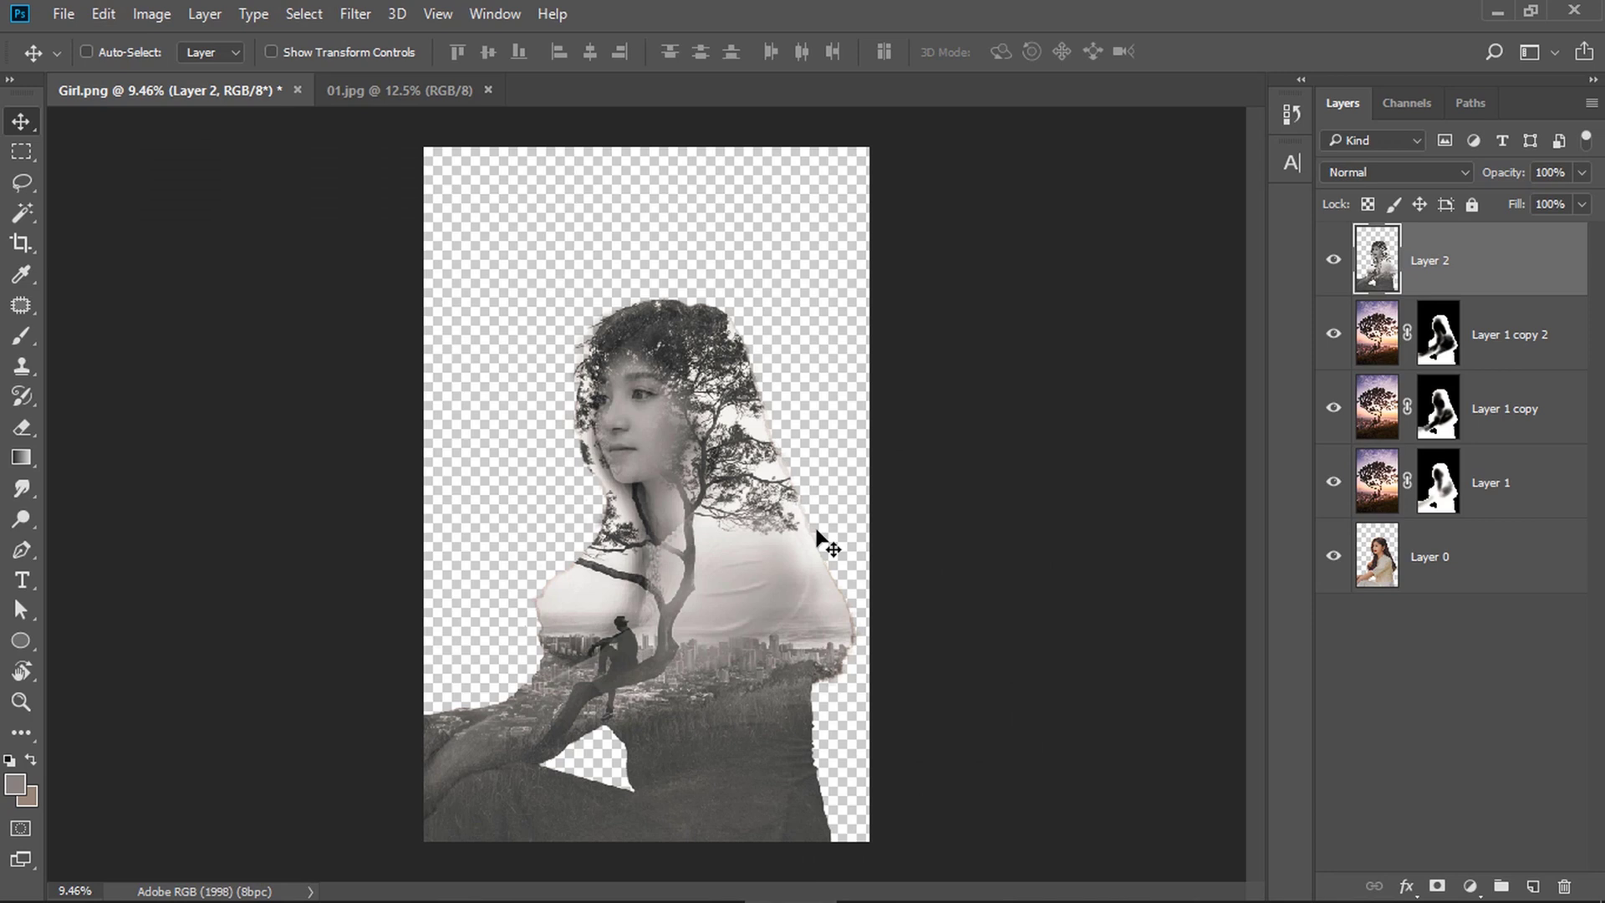
Add a Curves adjustment layer above Layer 2, pulling the shadows down and lifting the highlights for stronger contrast
click(1473, 886)
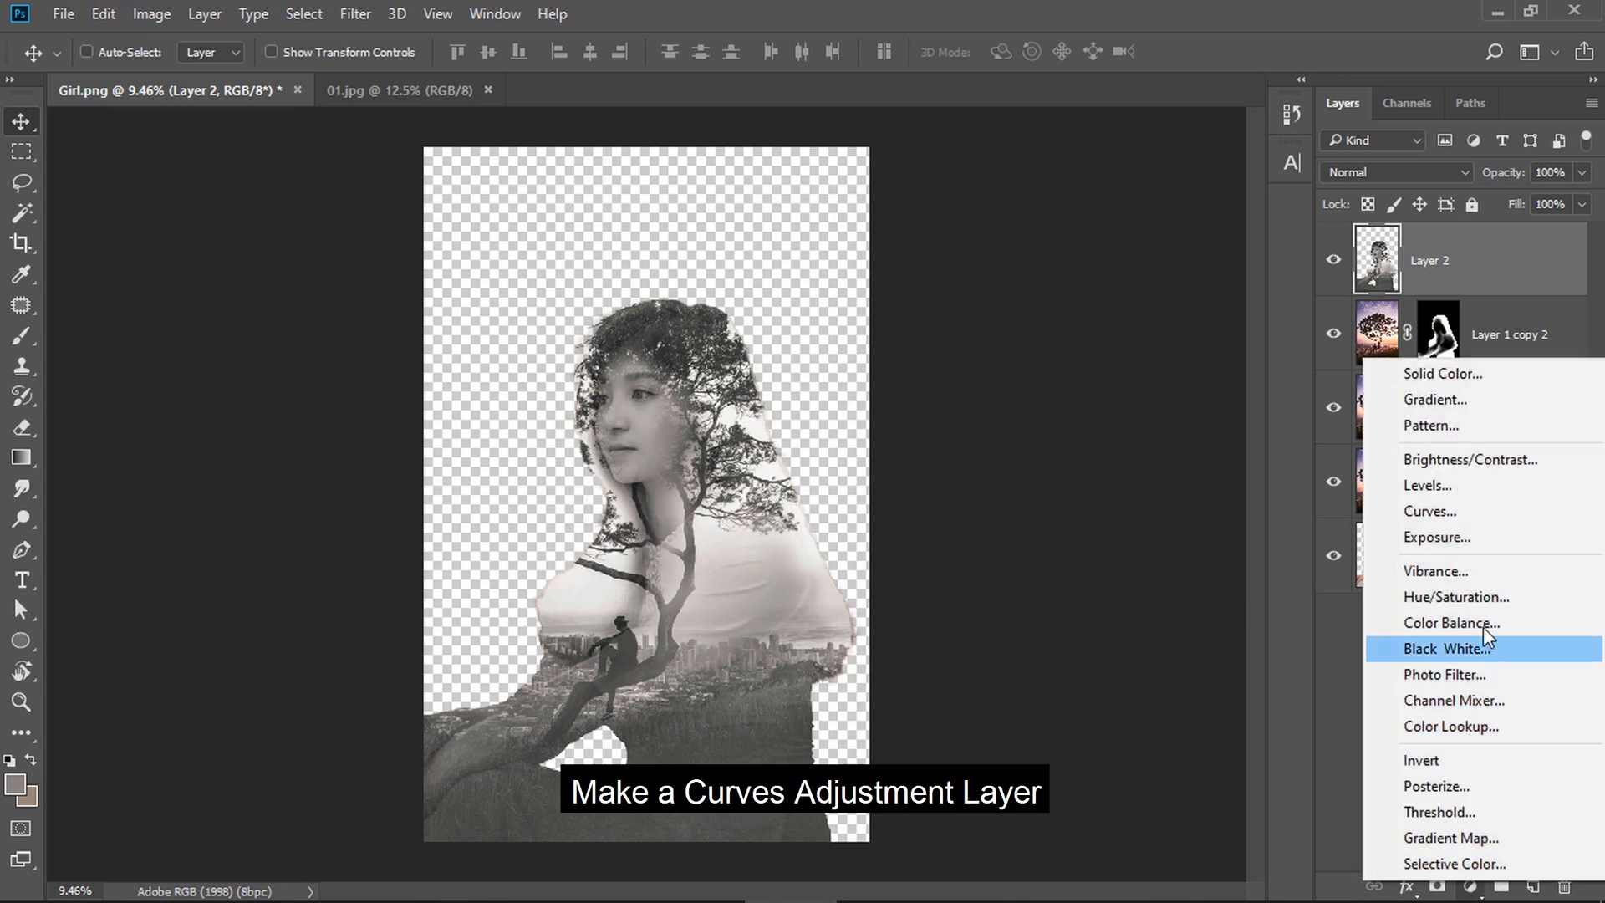
click(1462, 513)
drag(1109, 578, 1106, 603)
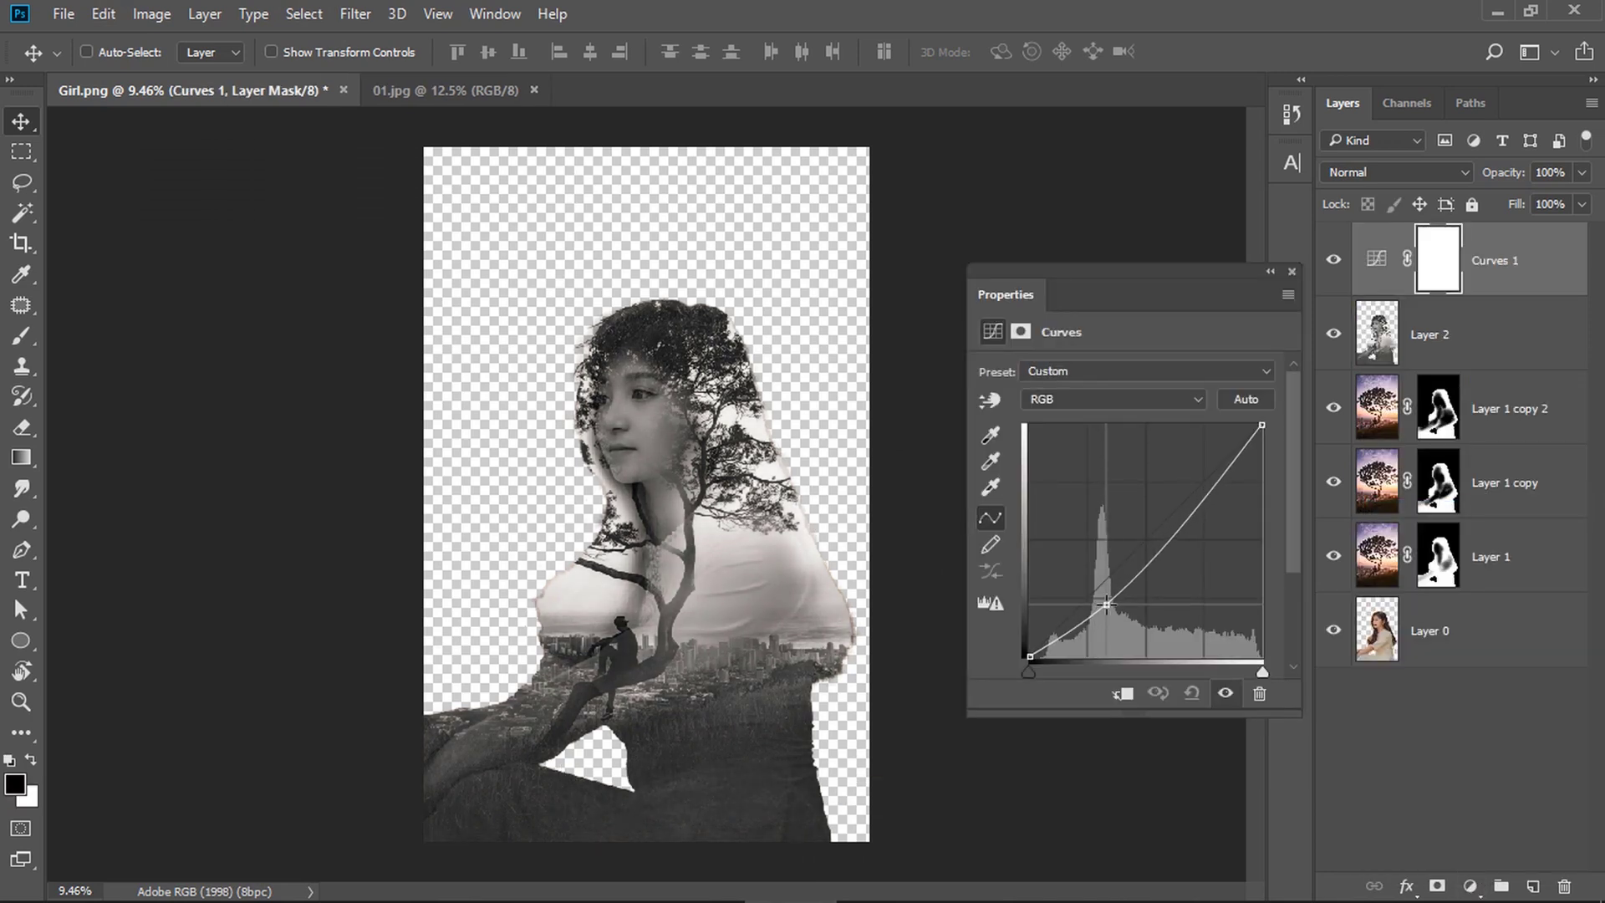
drag(1232, 468, 1196, 486)
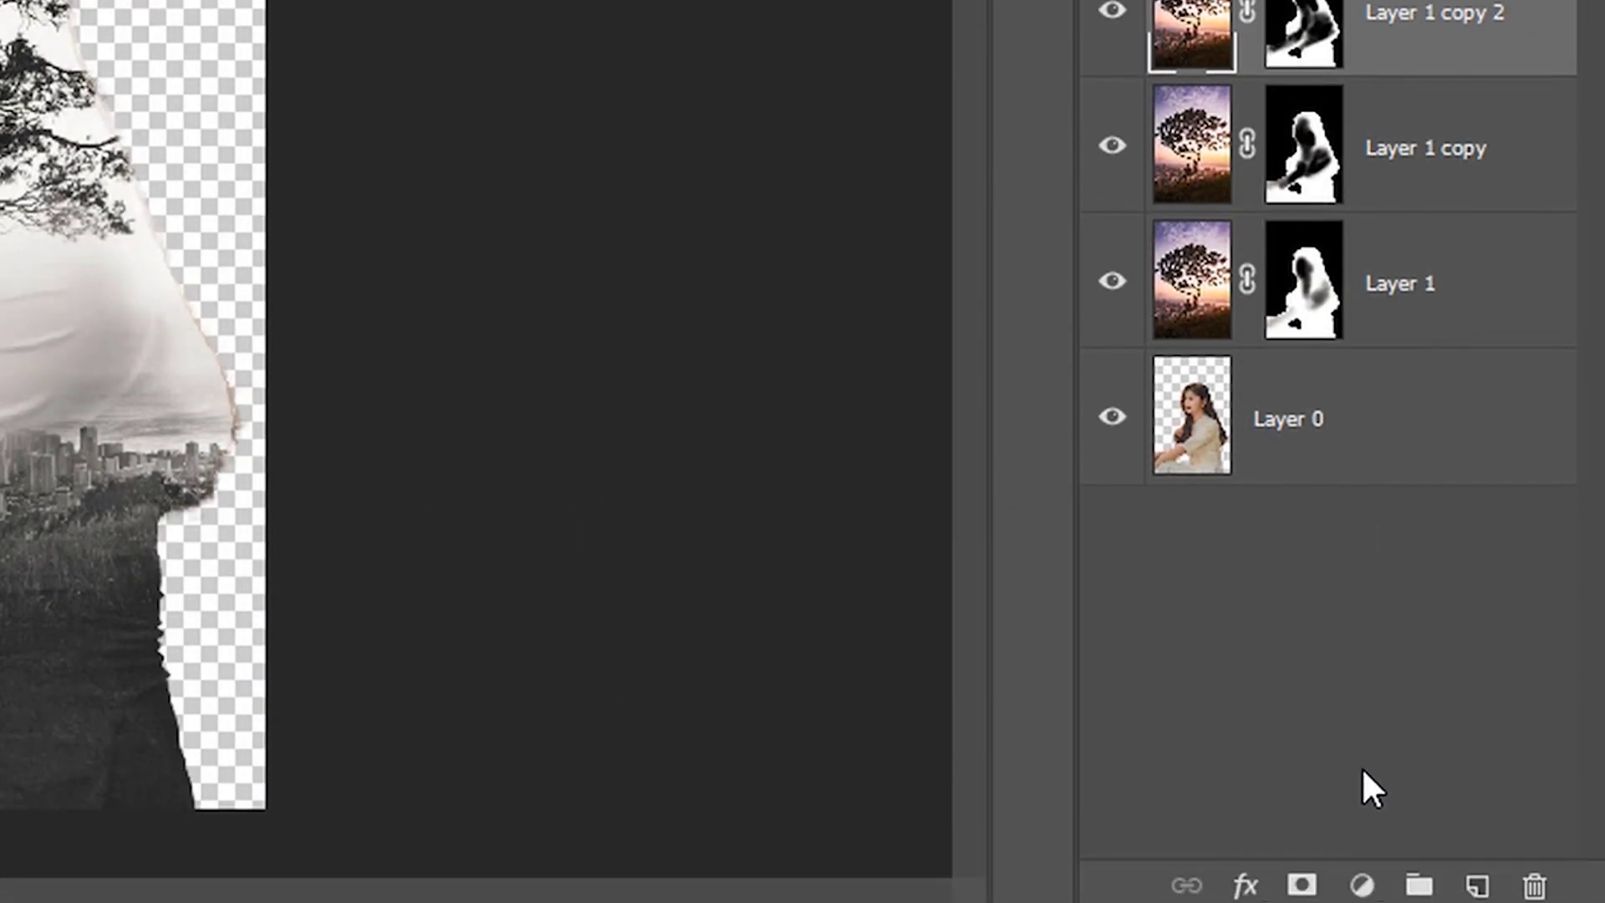
Add a white ffffff Solid Color fill layer above Layer 1 copy 2 as the background
click(1361, 886)
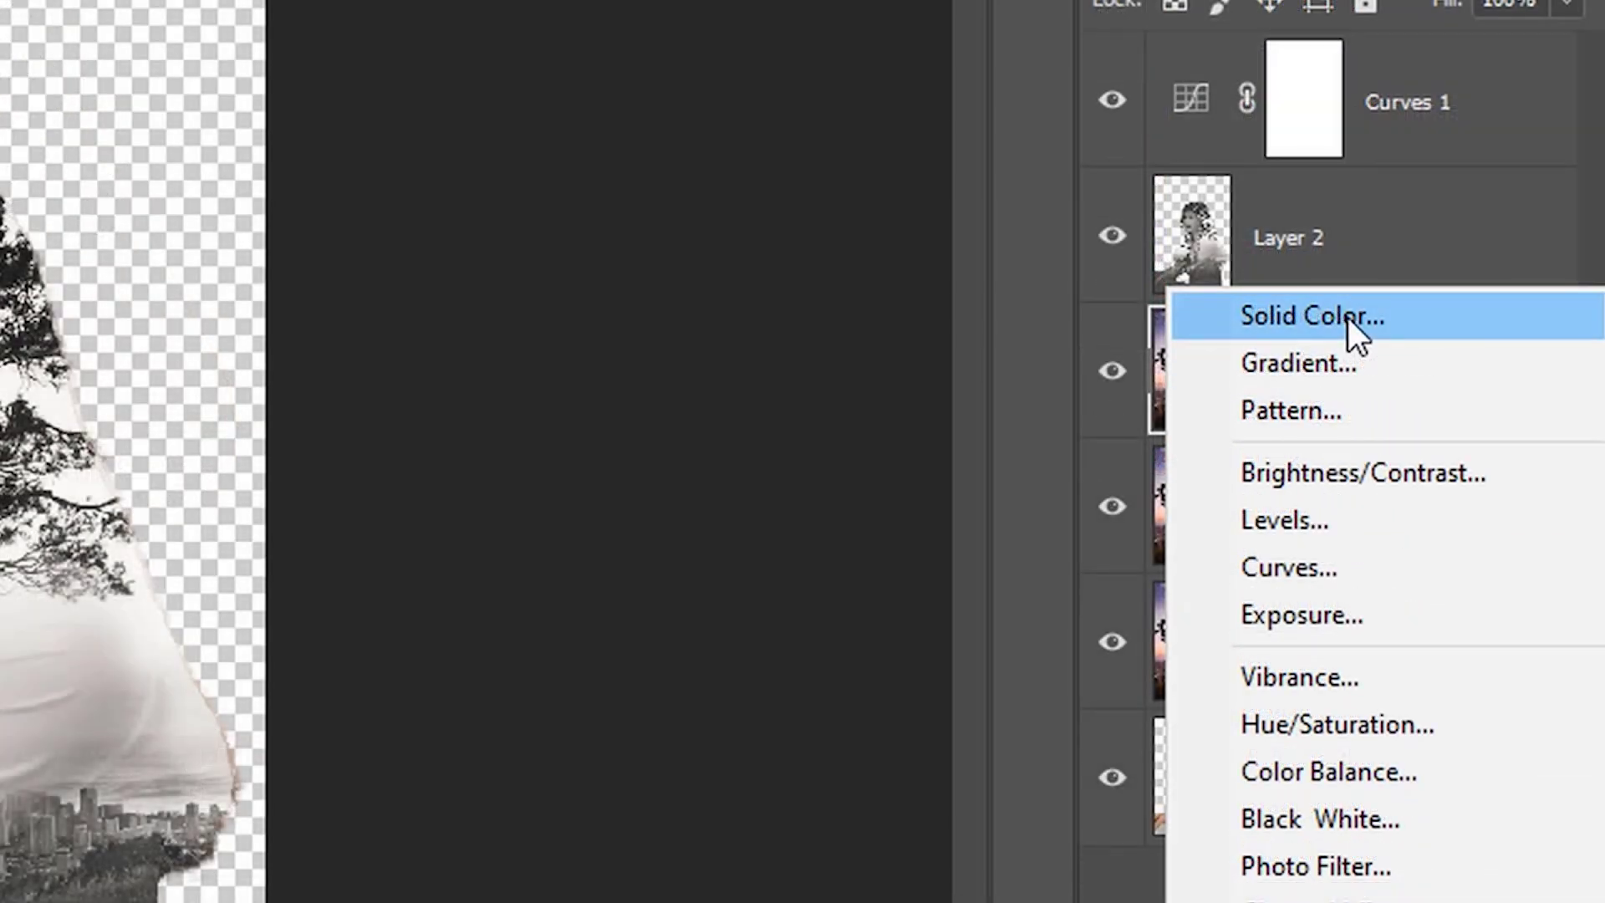
click(1348, 317)
click(856, 225)
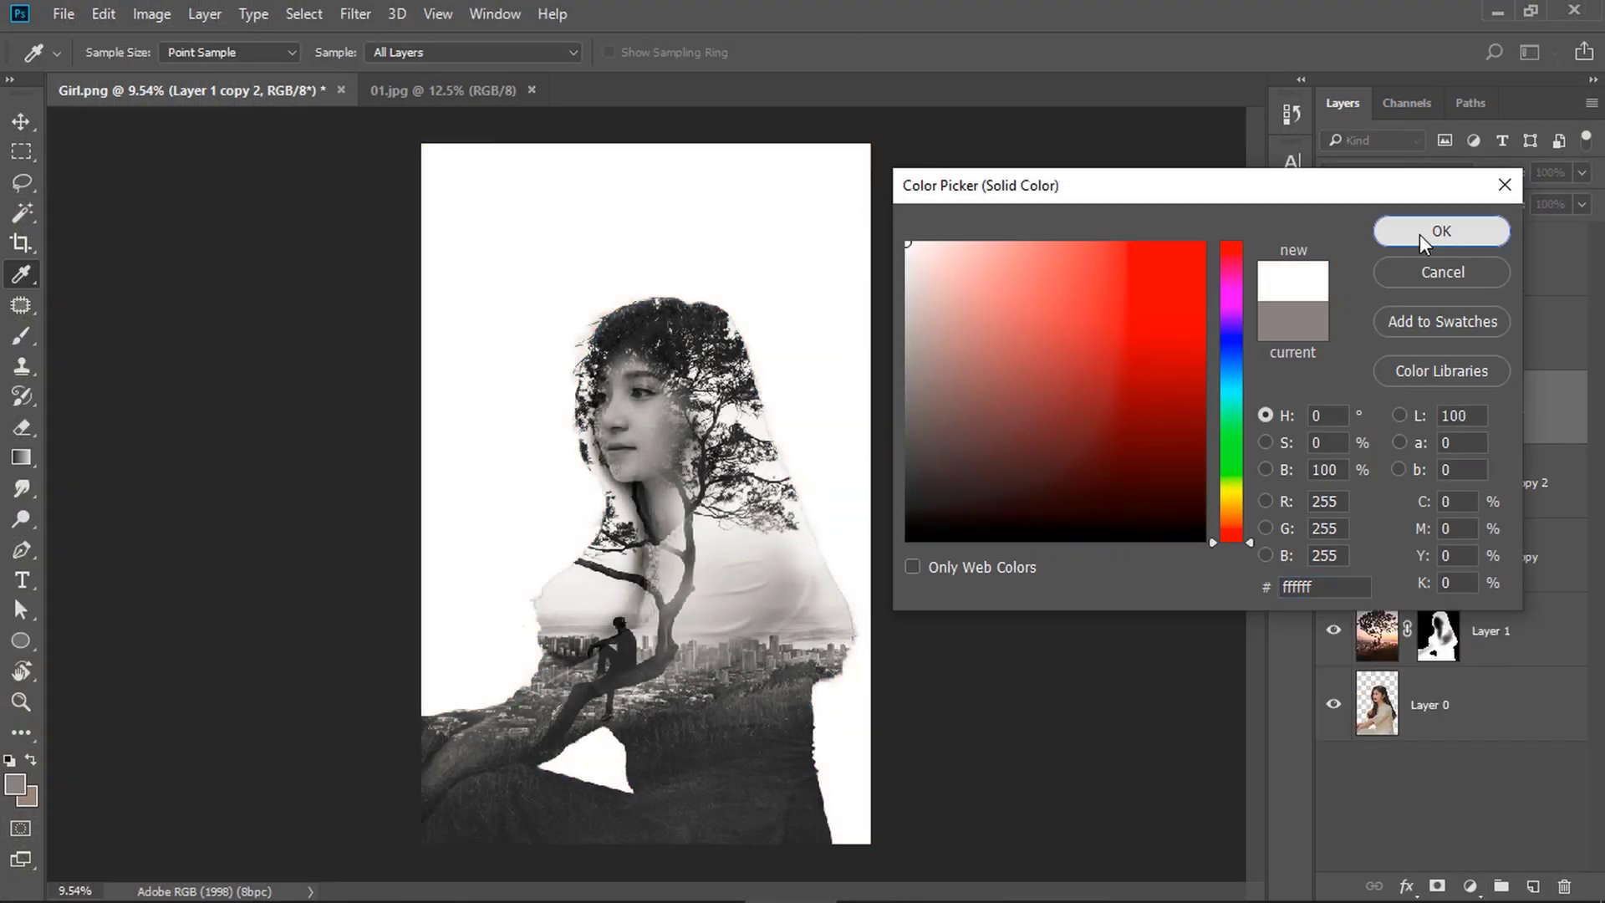
click(1369, 232)
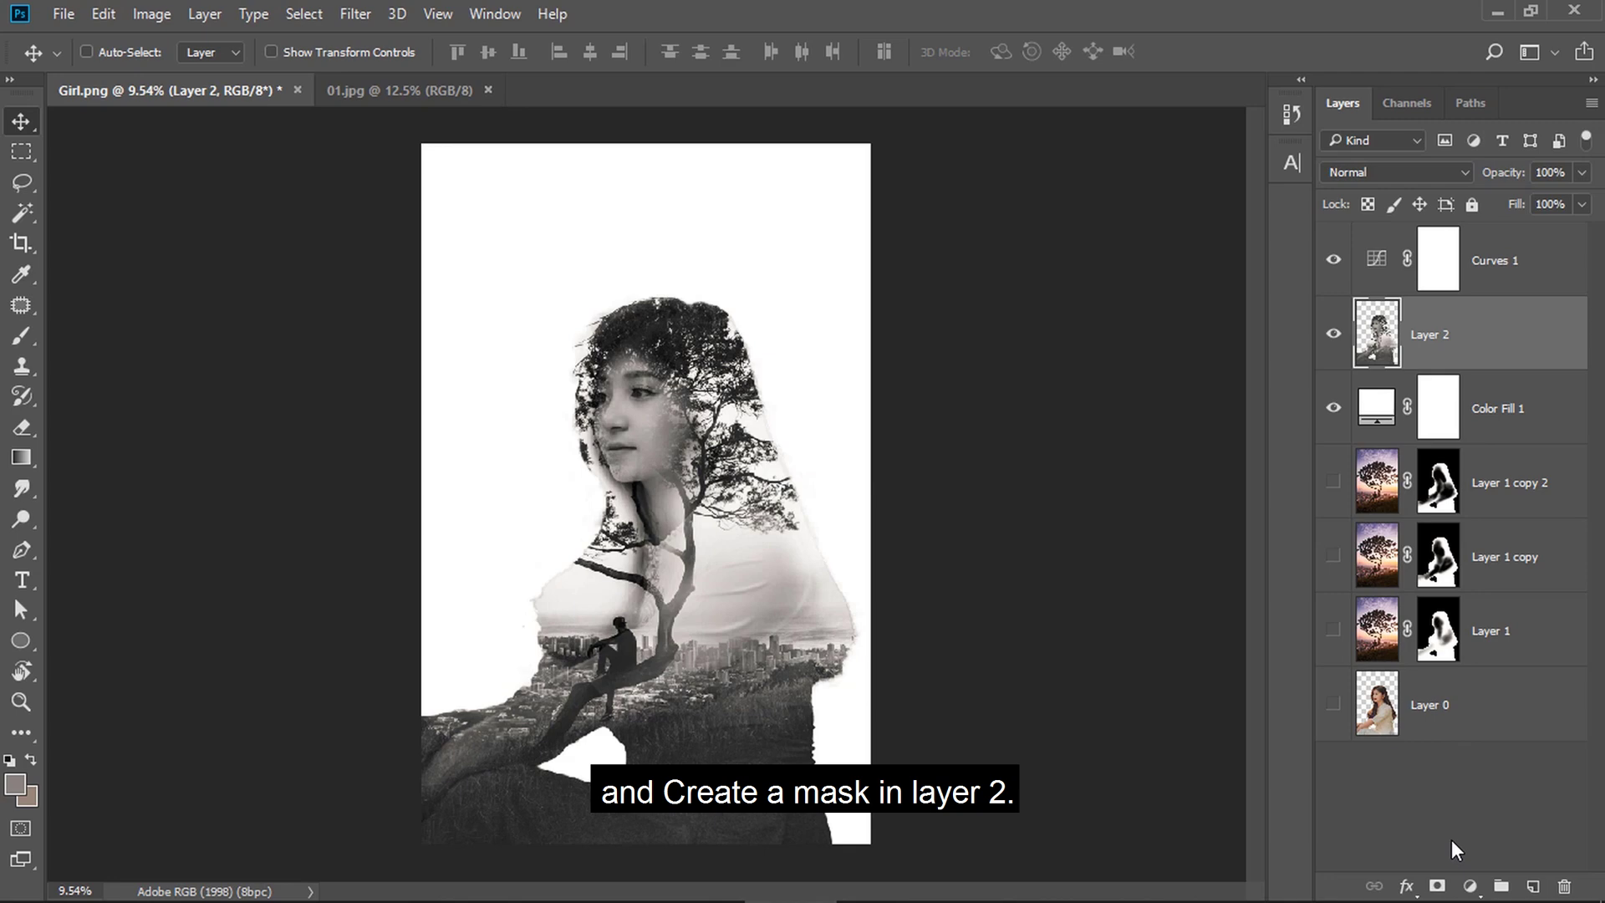
Add a mask to Layer 2 and paint black along the hair and tree edges with a 196 px brush at 71% opacity
click(1437, 886)
key(b)
scroll(789, 443, up, 2)
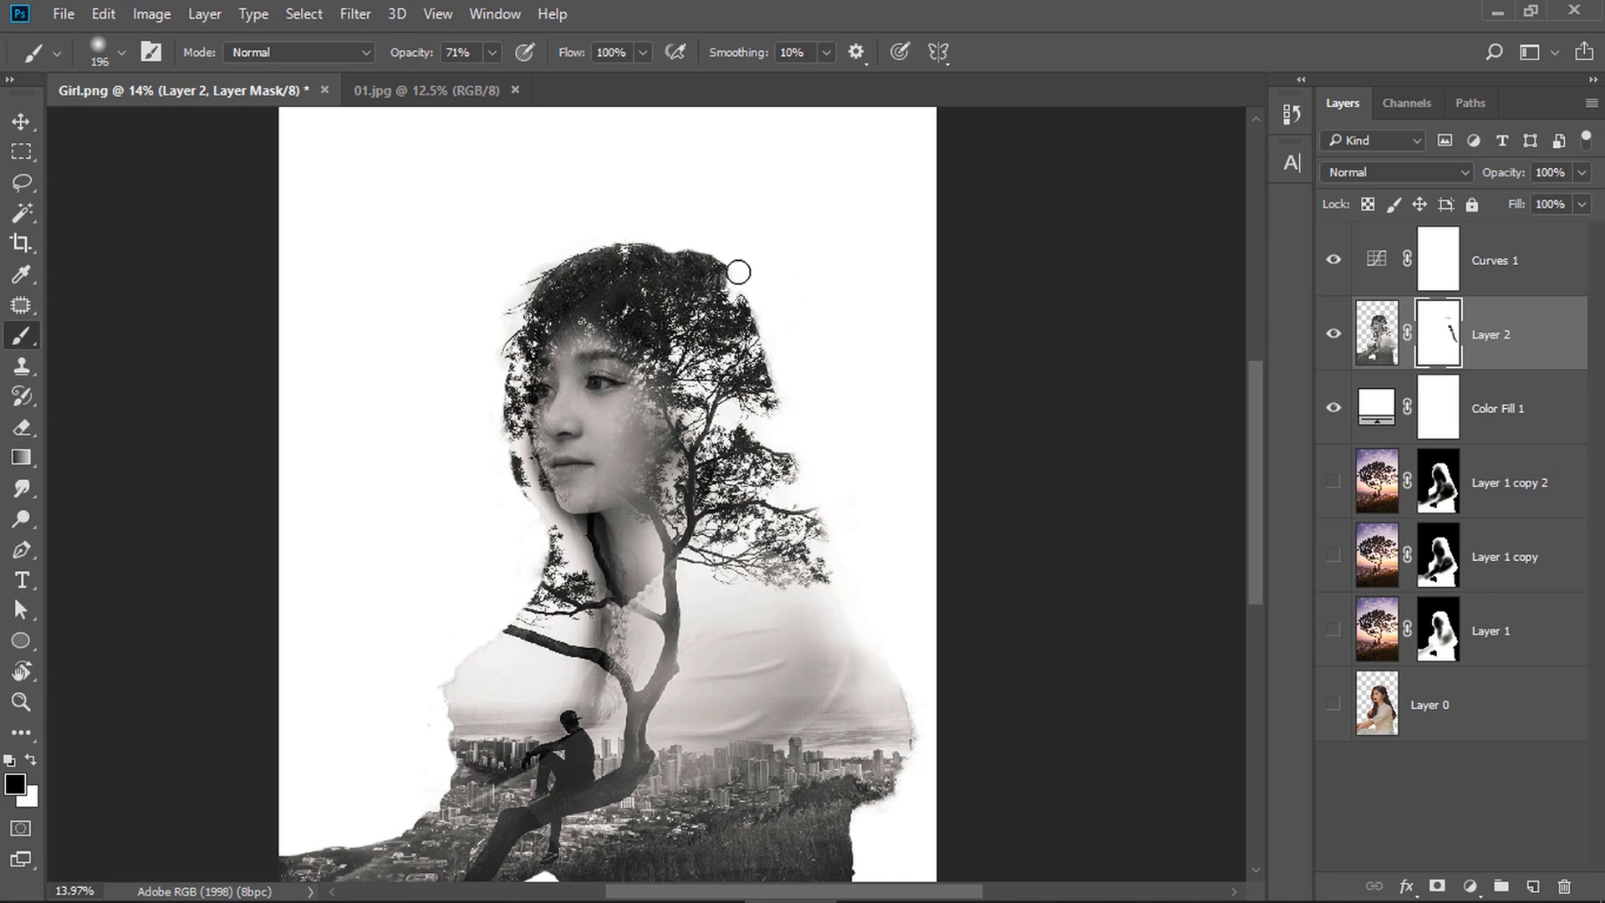
scroll(831, 410, down, 3)
key(v)
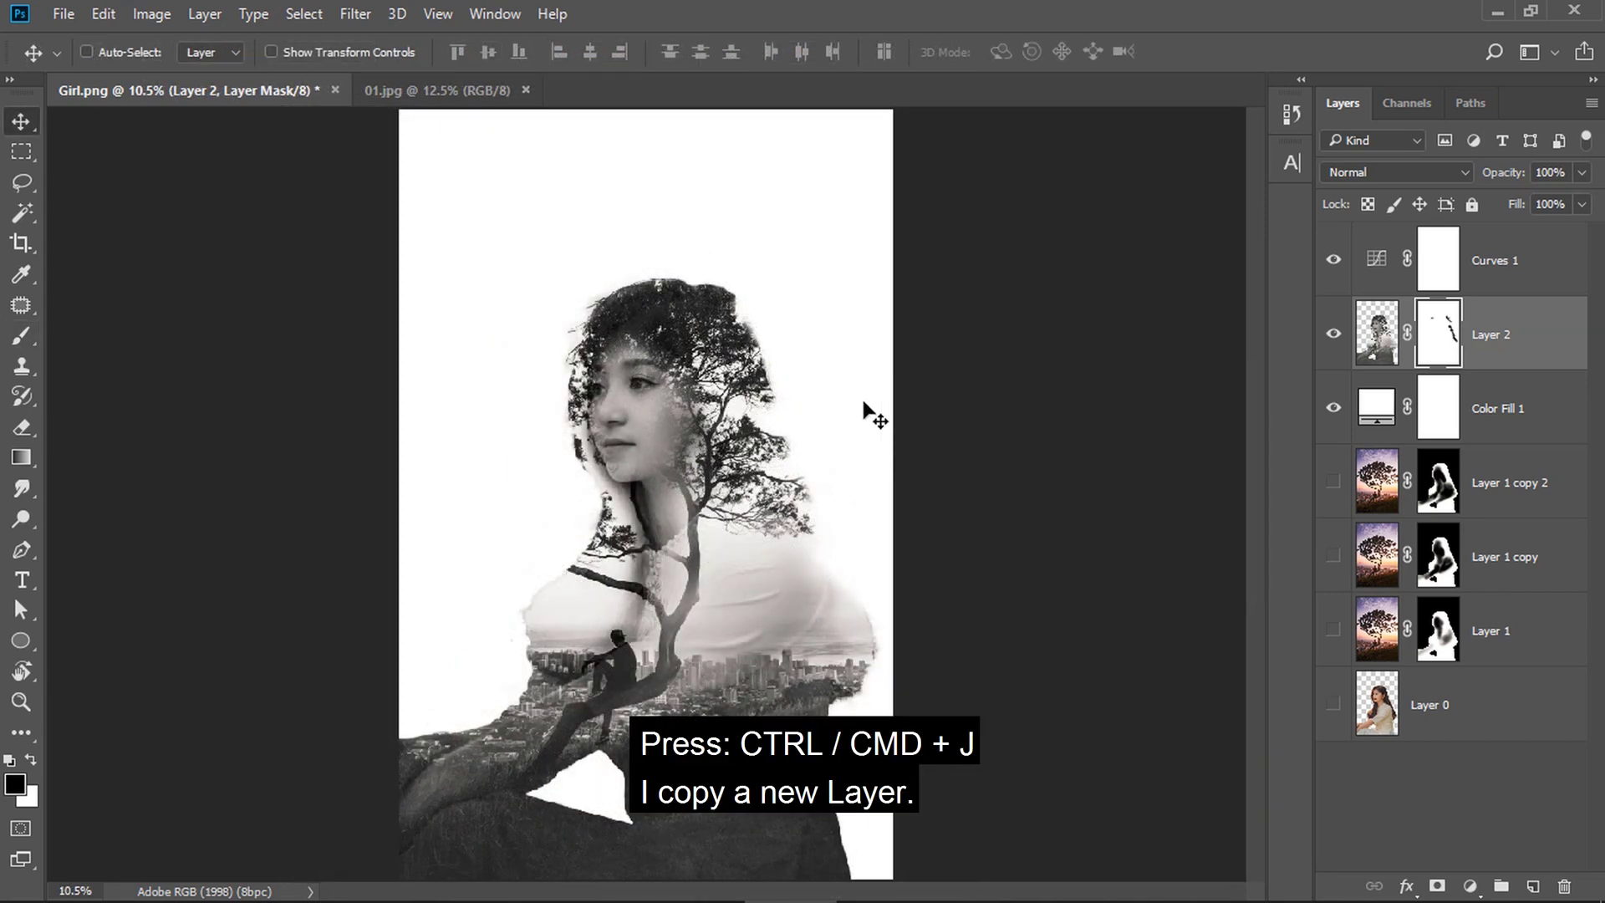
Duplicate Layer 2, then use Liquify on the original with an 800 brush to stretch the hair and tree toward the image's right edge
key(ctrl+j)
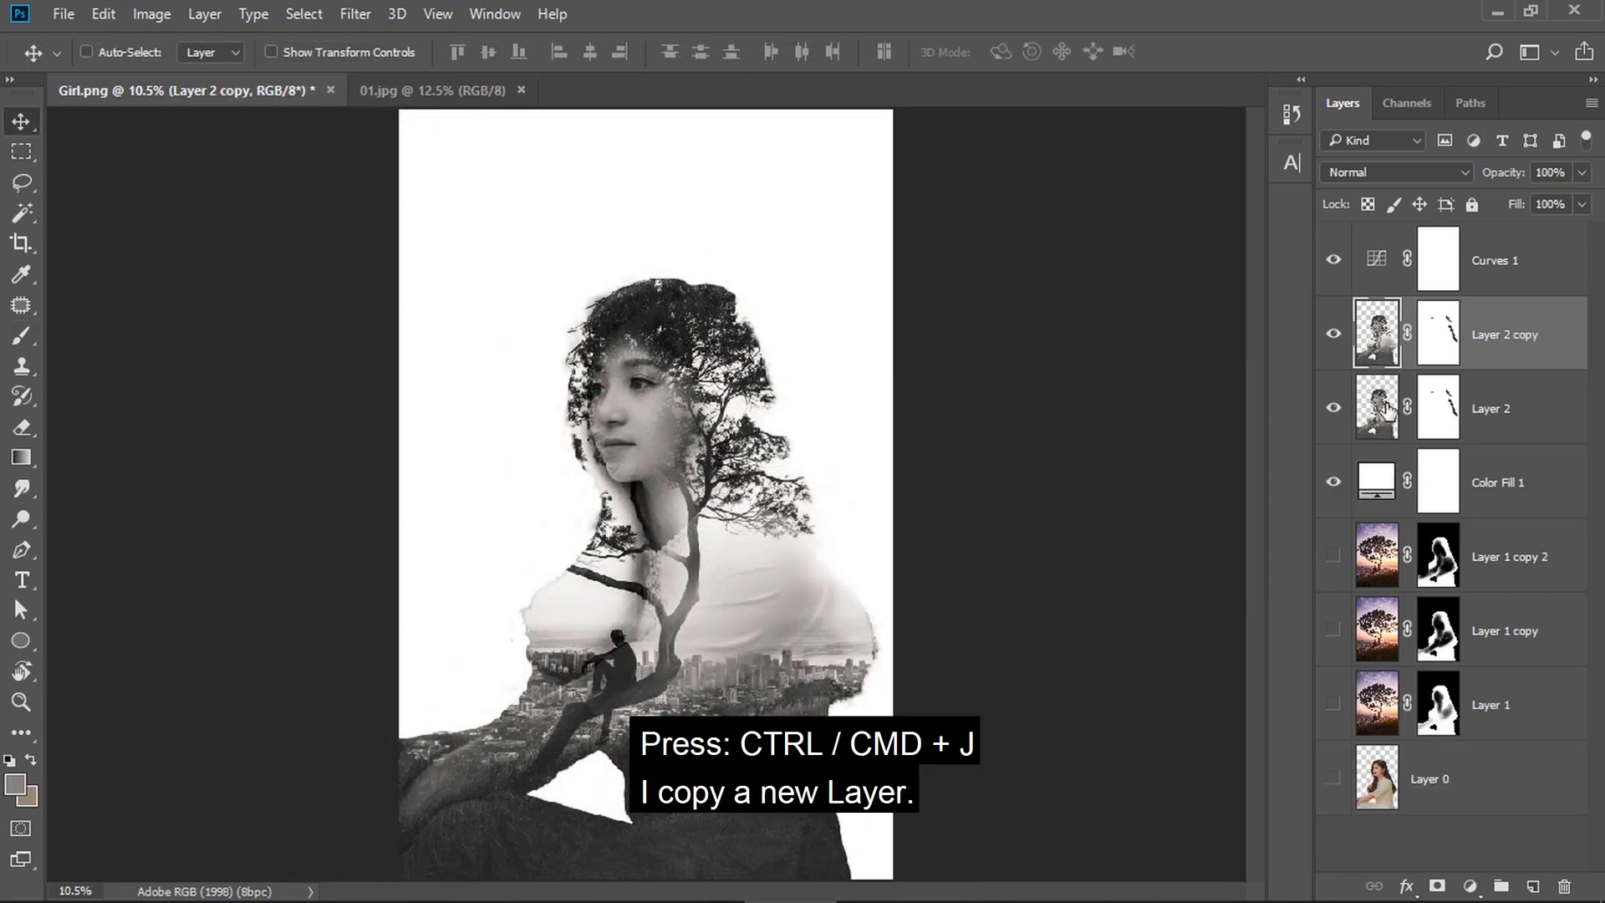
click(1384, 409)
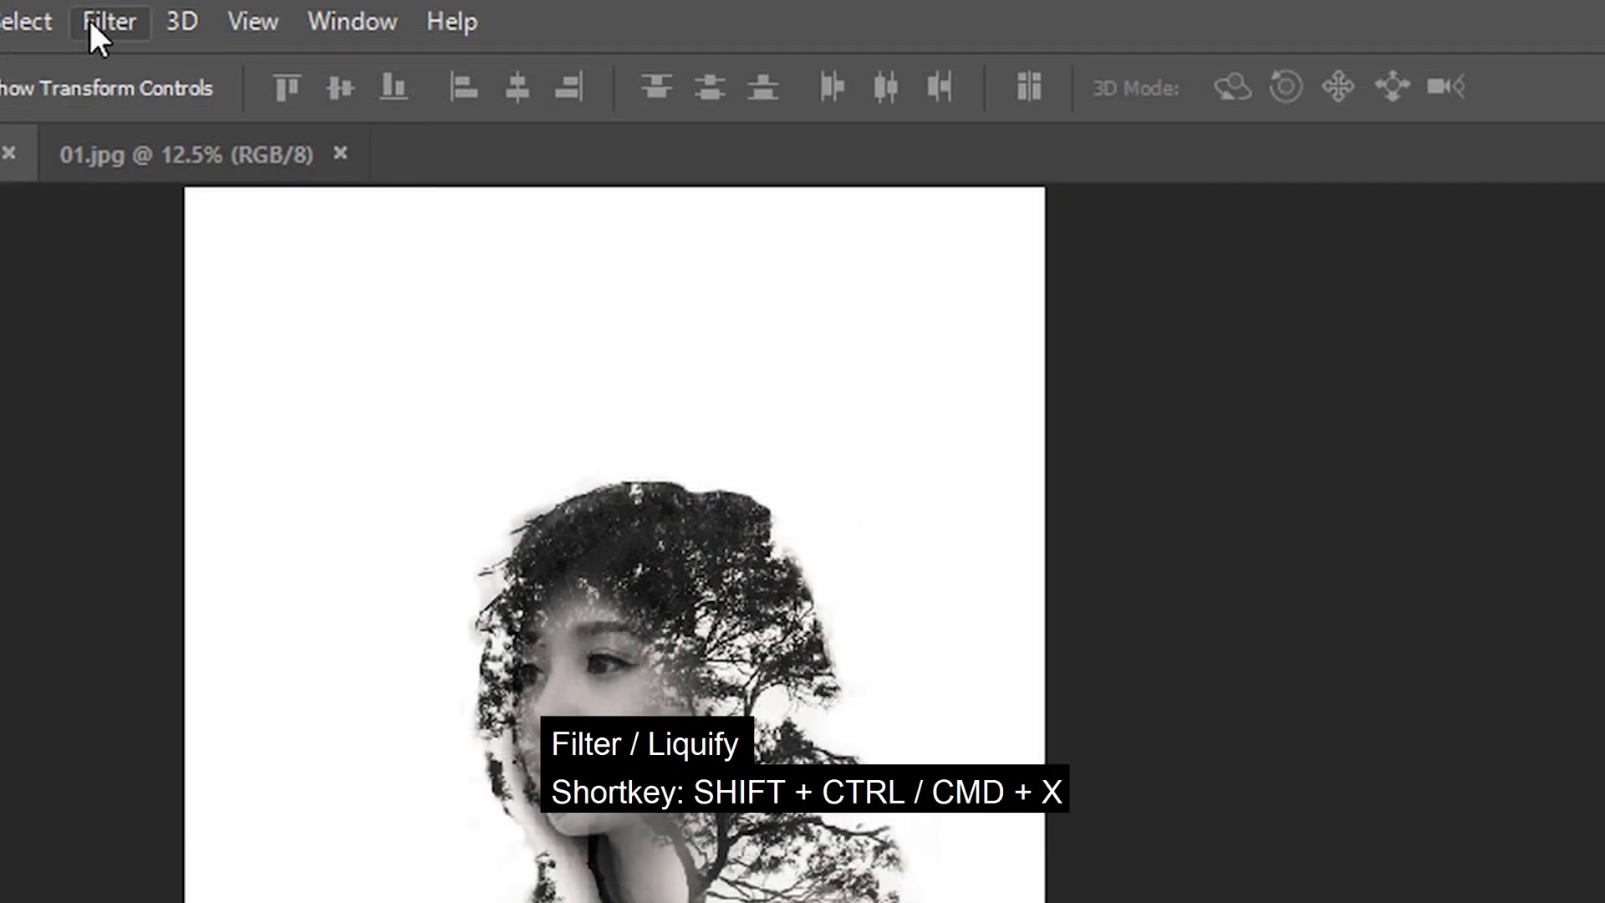
click(344, 14)
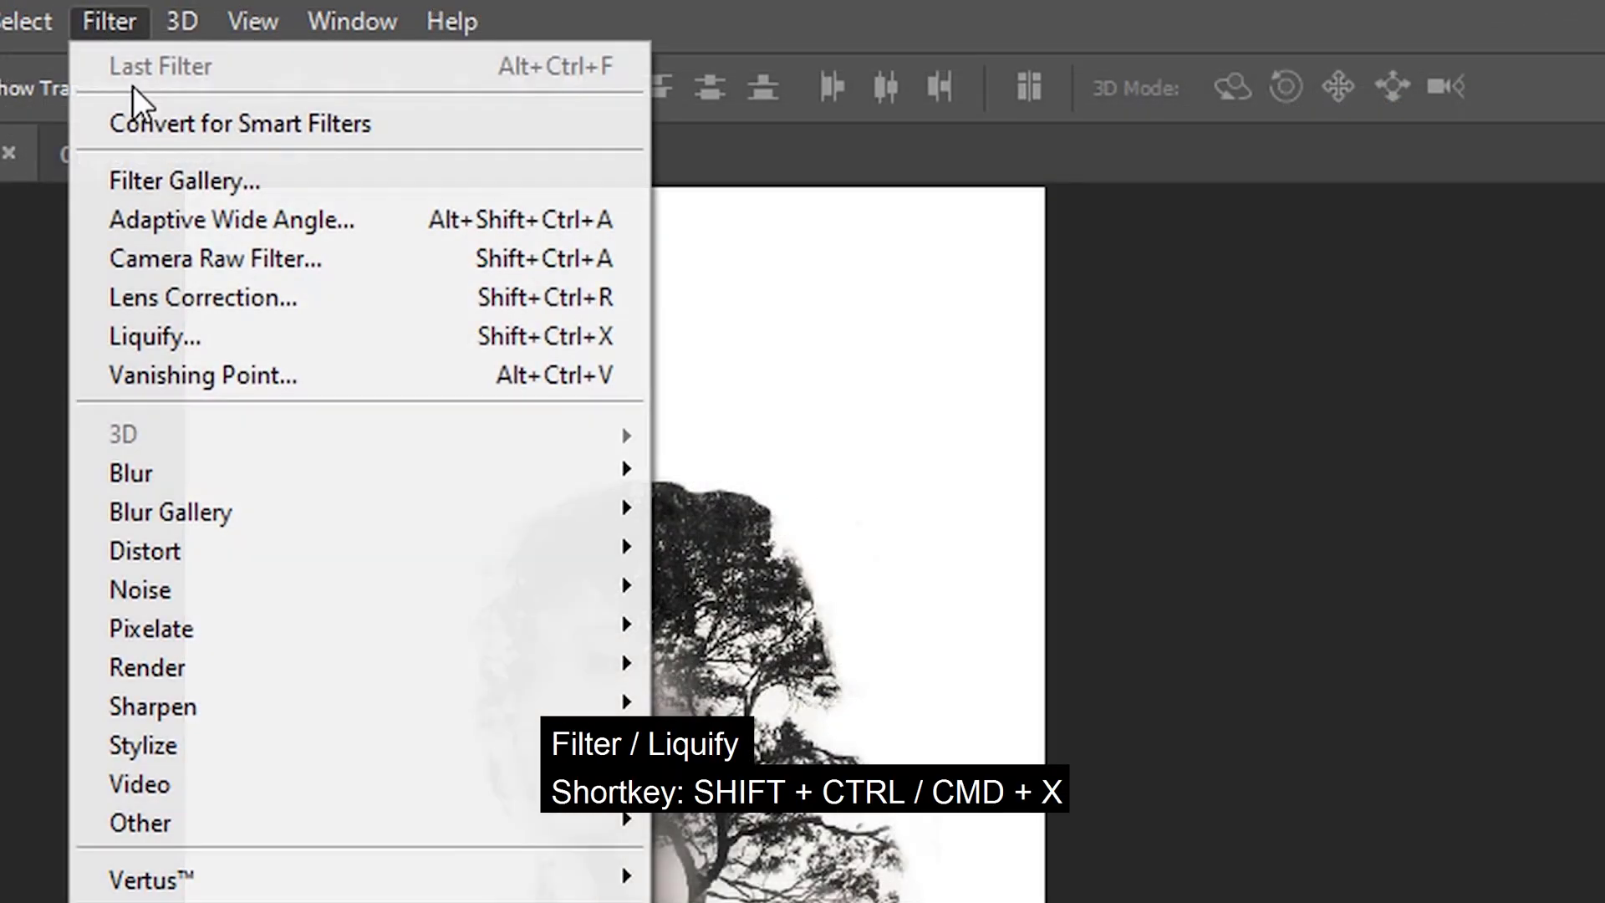
click(323, 334)
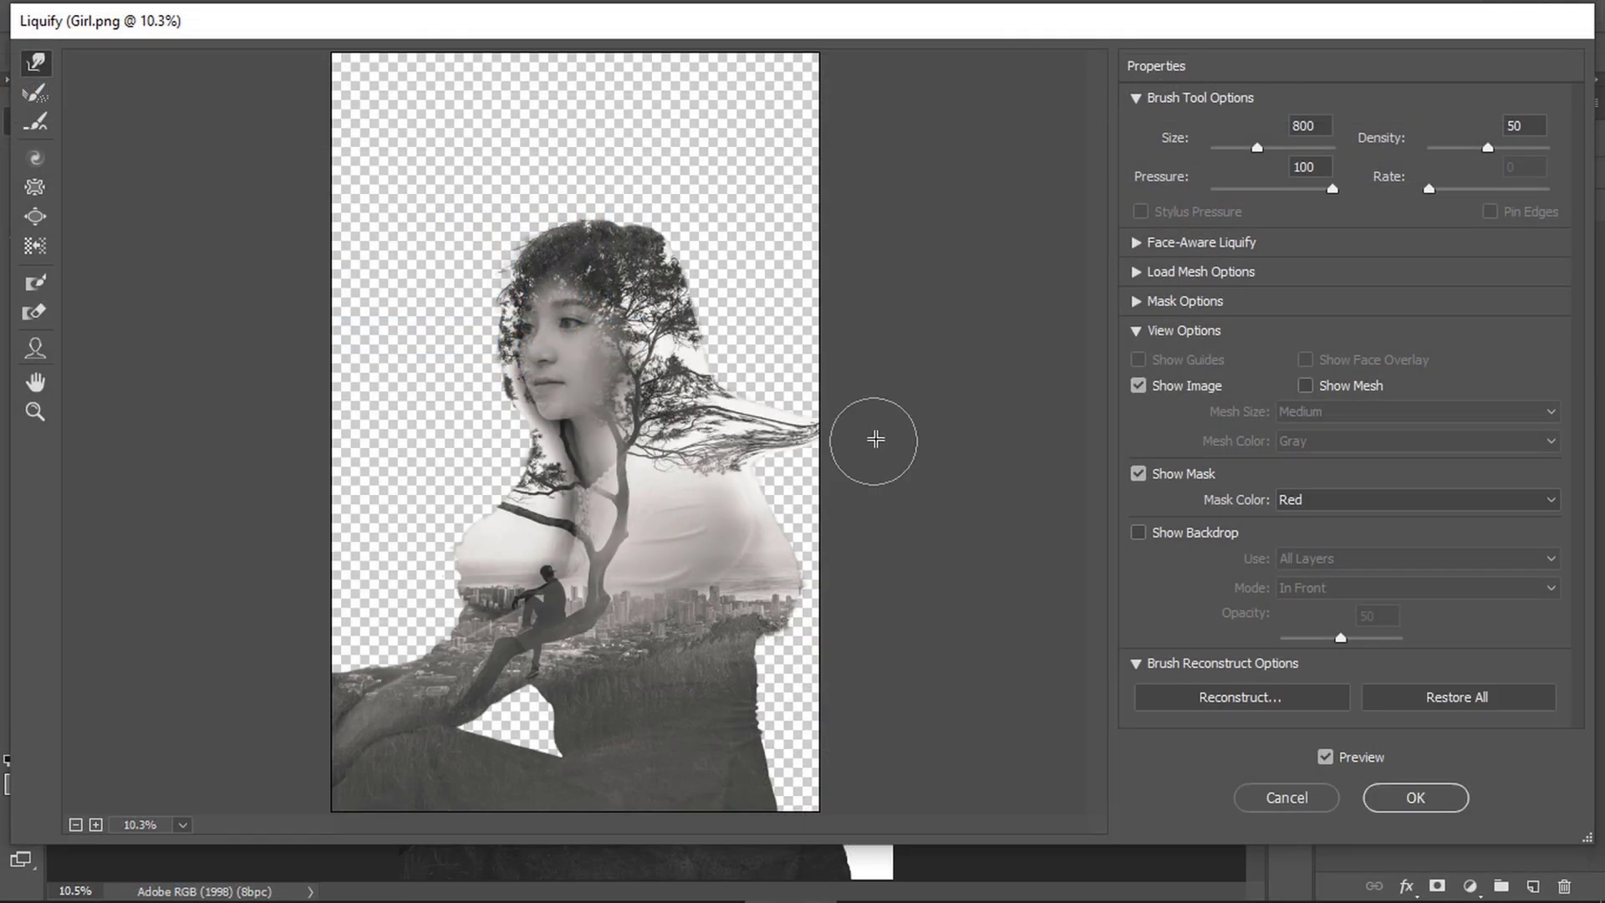
drag(735, 428, 823, 422)
drag(677, 372, 768, 344)
drag(669, 309, 825, 326)
drag(637, 246, 828, 239)
drag(702, 268, 801, 293)
drag(720, 326, 815, 309)
mouse_move(702, 409)
mouse_down()
mouse_move(742, 414)
mouse_move(852, 648)
mouse_move(856, 541)
mouse_move(738, 466)
mouse_move(856, 359)
mouse_move(668, 163)
mouse_move(752, 209)
mouse_move(727, 350)
mouse_move(831, 358)
mouse_move(727, 326)
mouse_move(644, 393)
mouse_move(806, 466)
mouse_move(862, 454)
mouse_up()
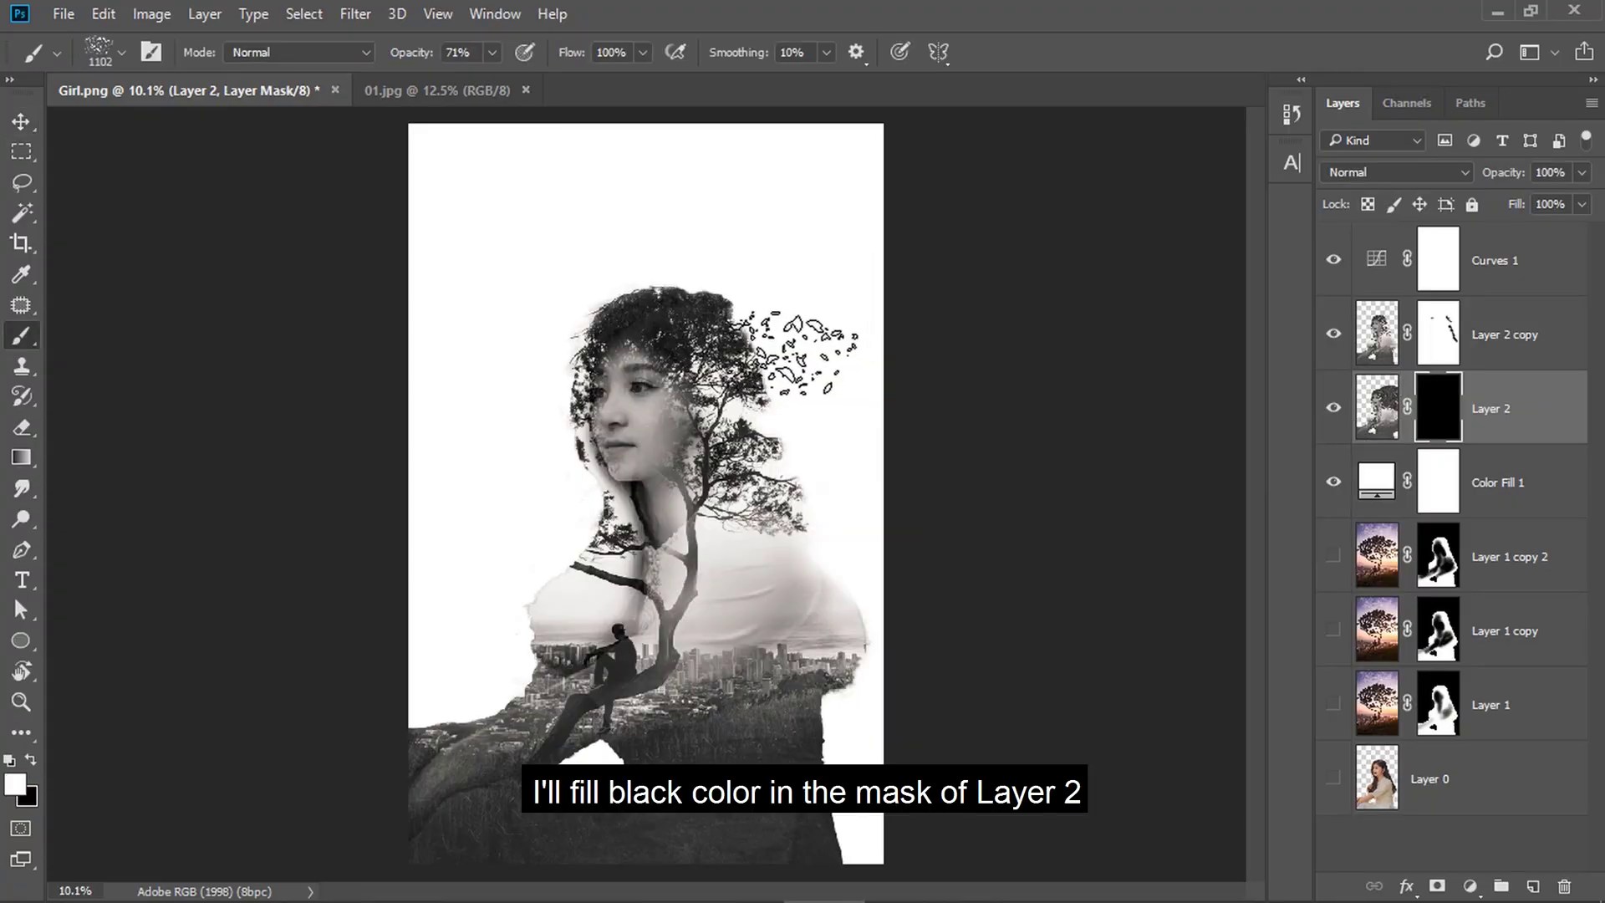
Paint white leaves beside the tree and shoulder on Layer 2's black mask, using the leaf brush at 1102 and 2165 px
click(796, 352)
click(873, 376)
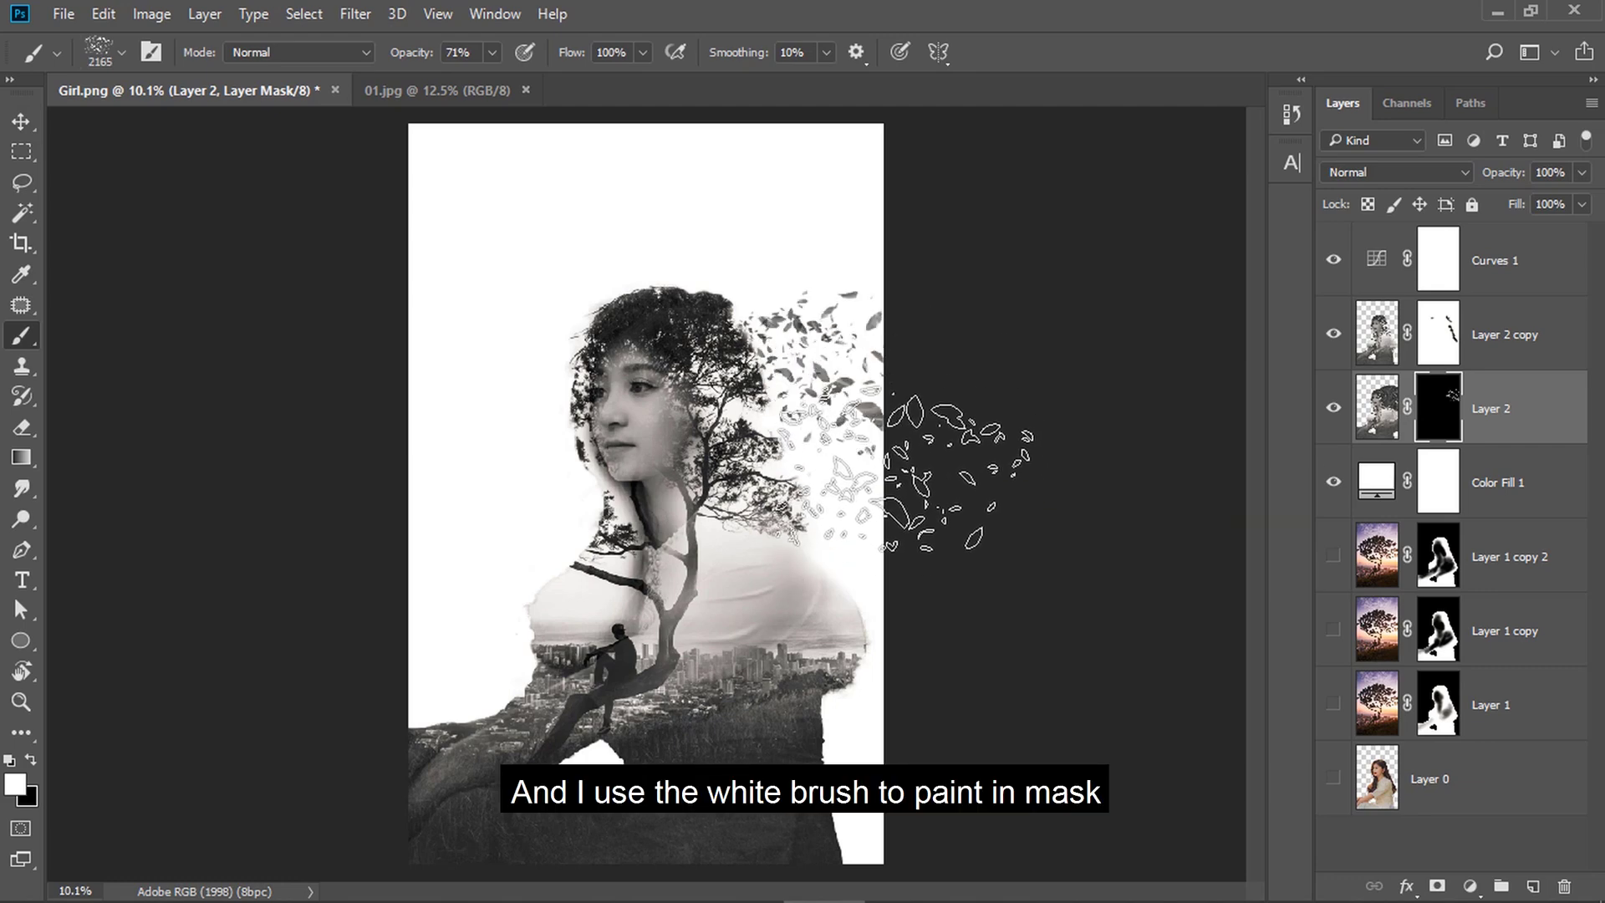
right_click(855, 451)
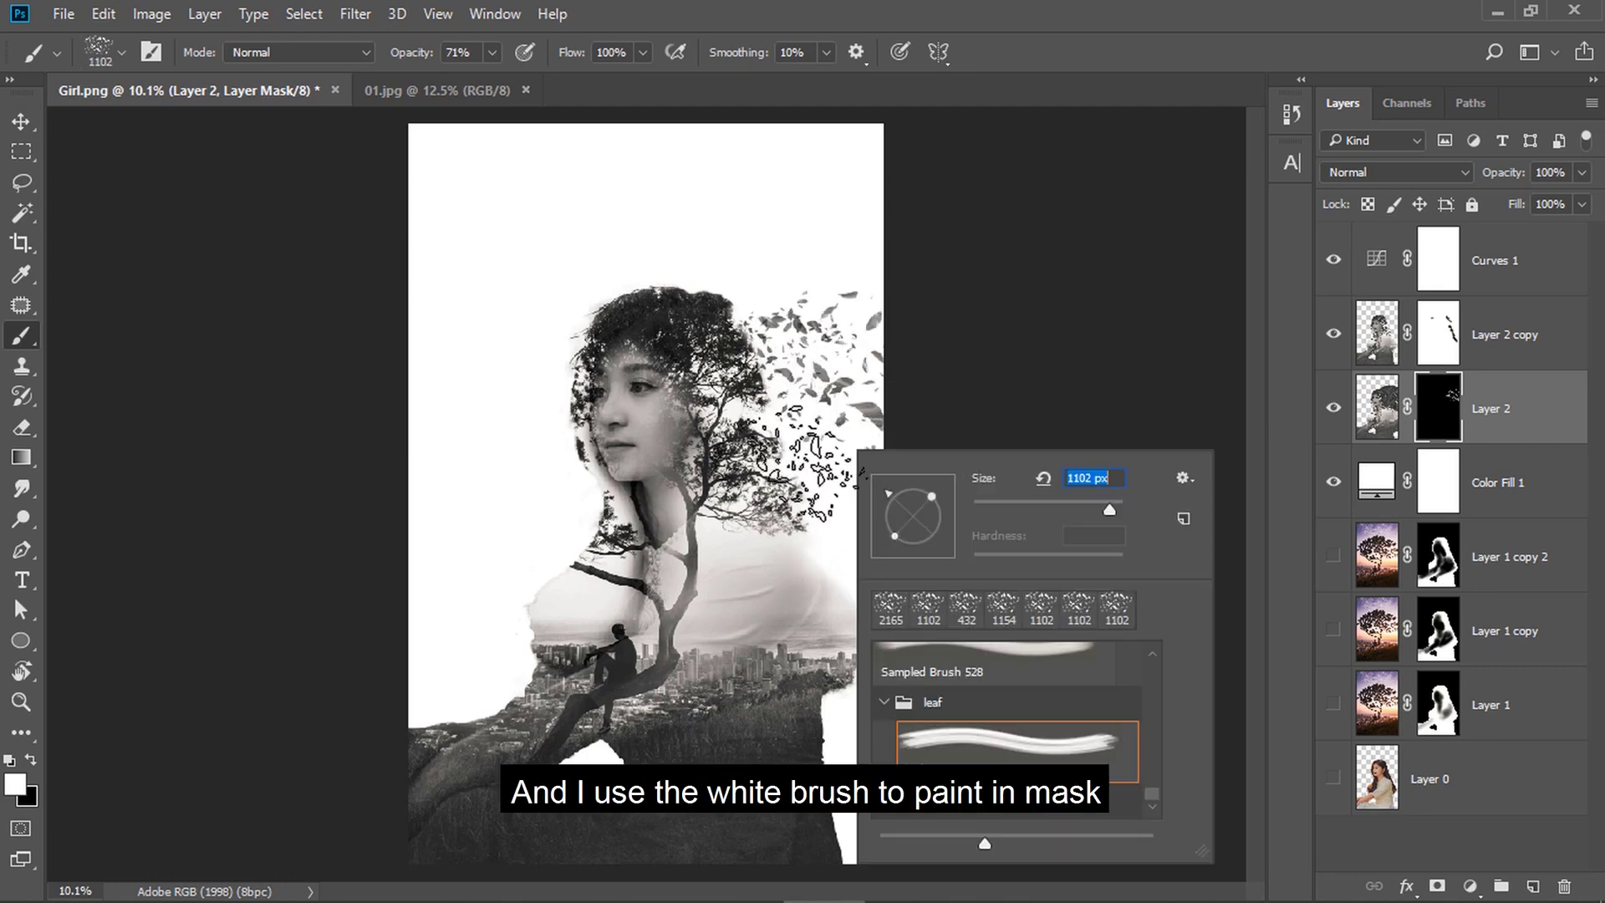
click(805, 472)
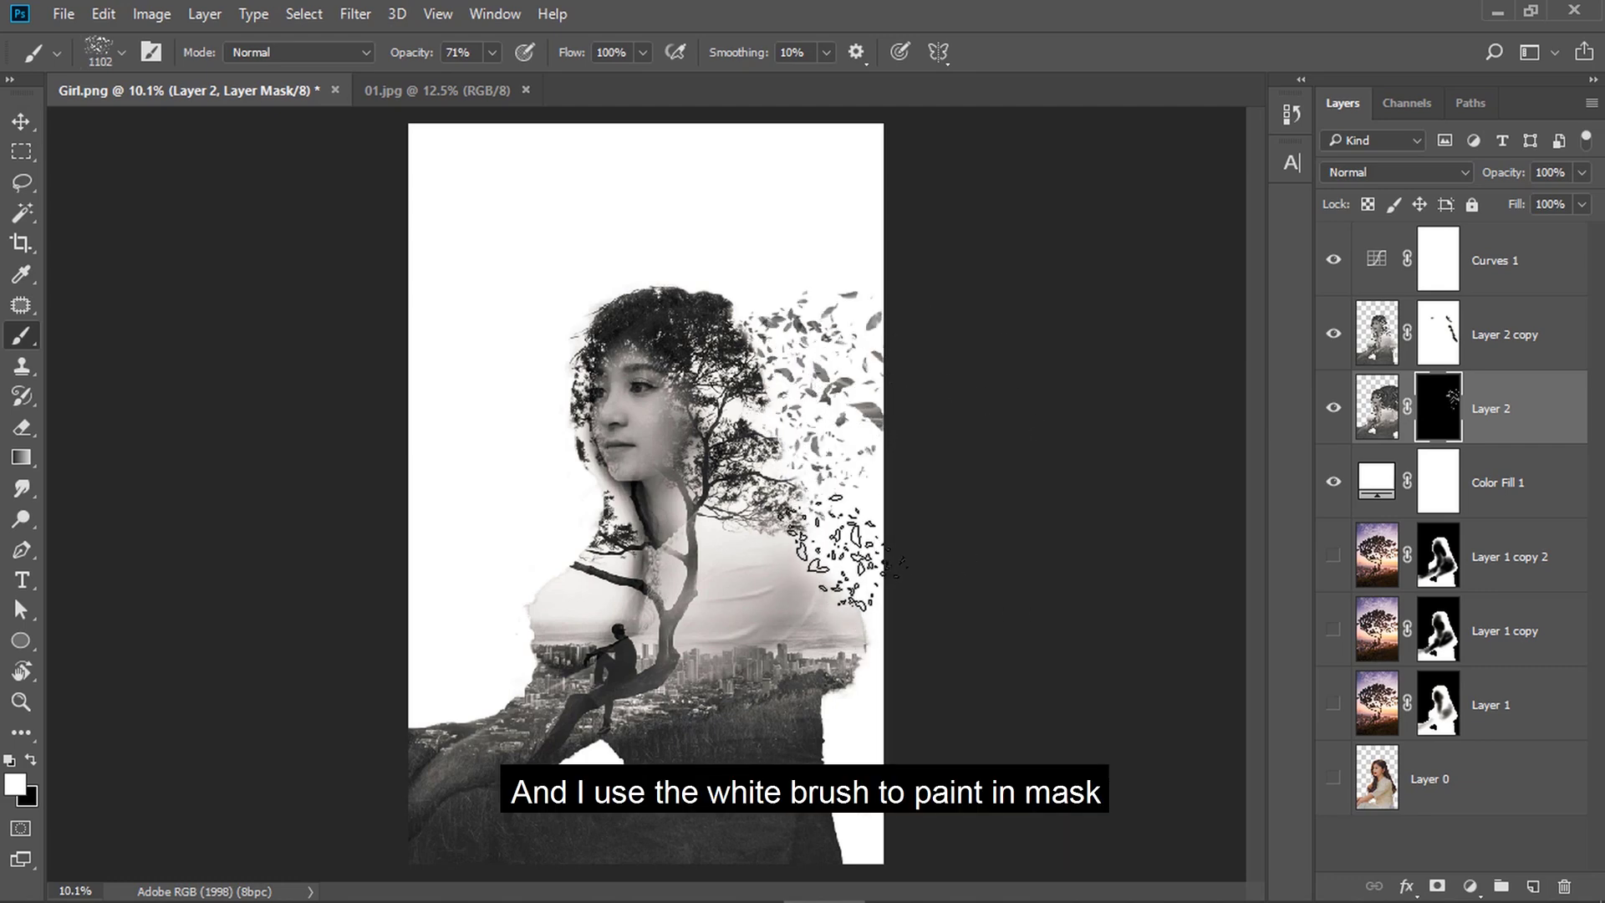
scroll(846, 553, up, 2)
right_click(856, 490)
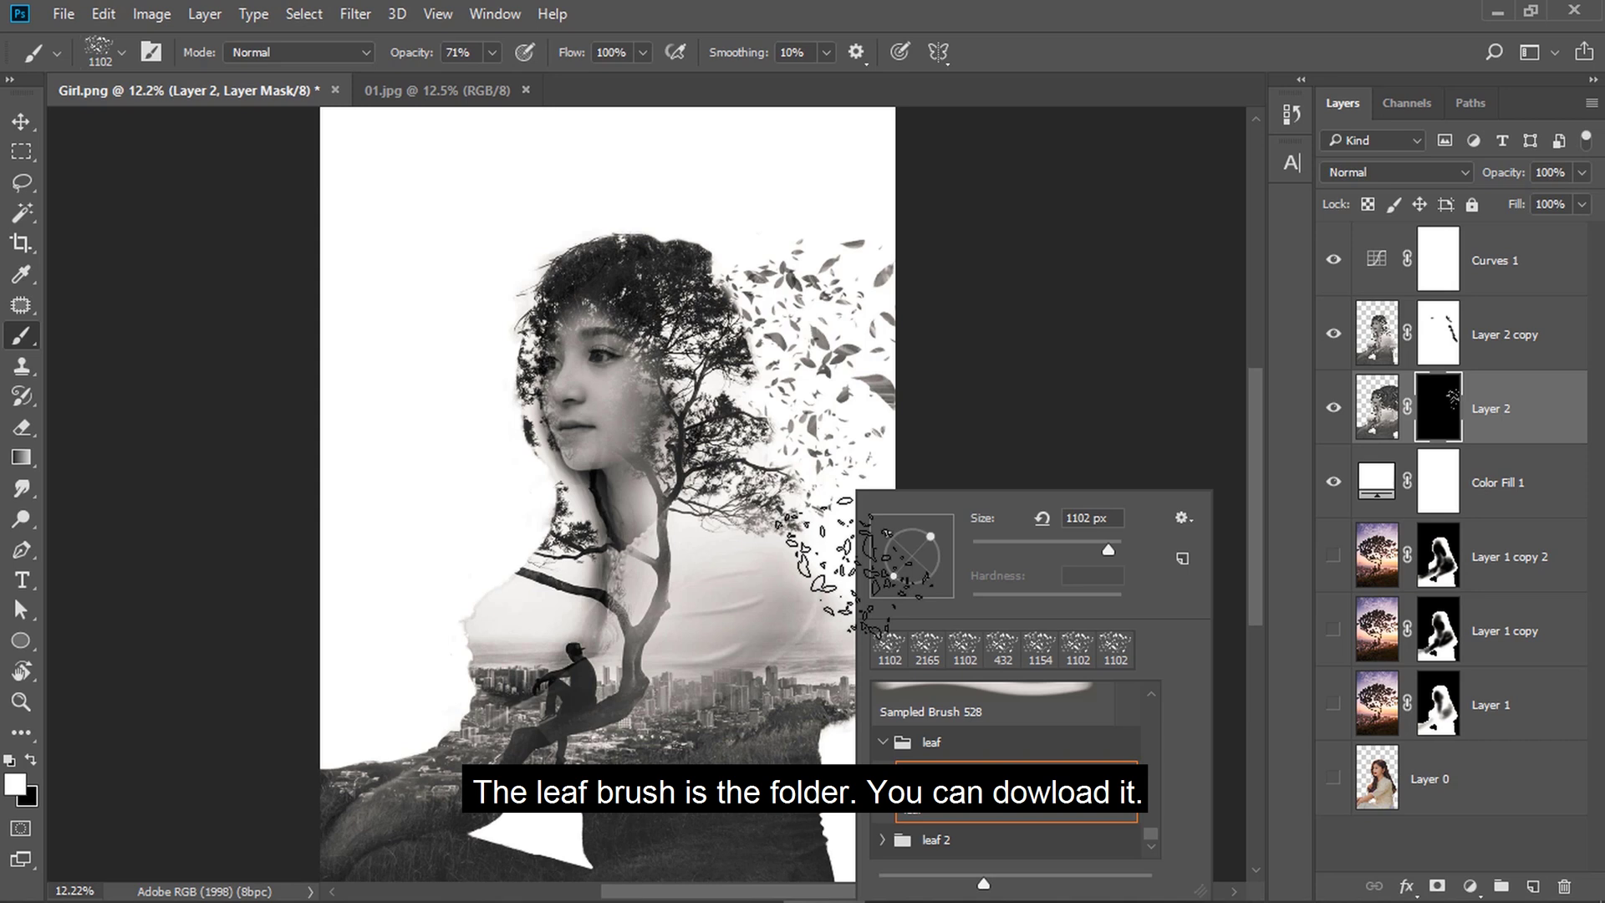
click(842, 543)
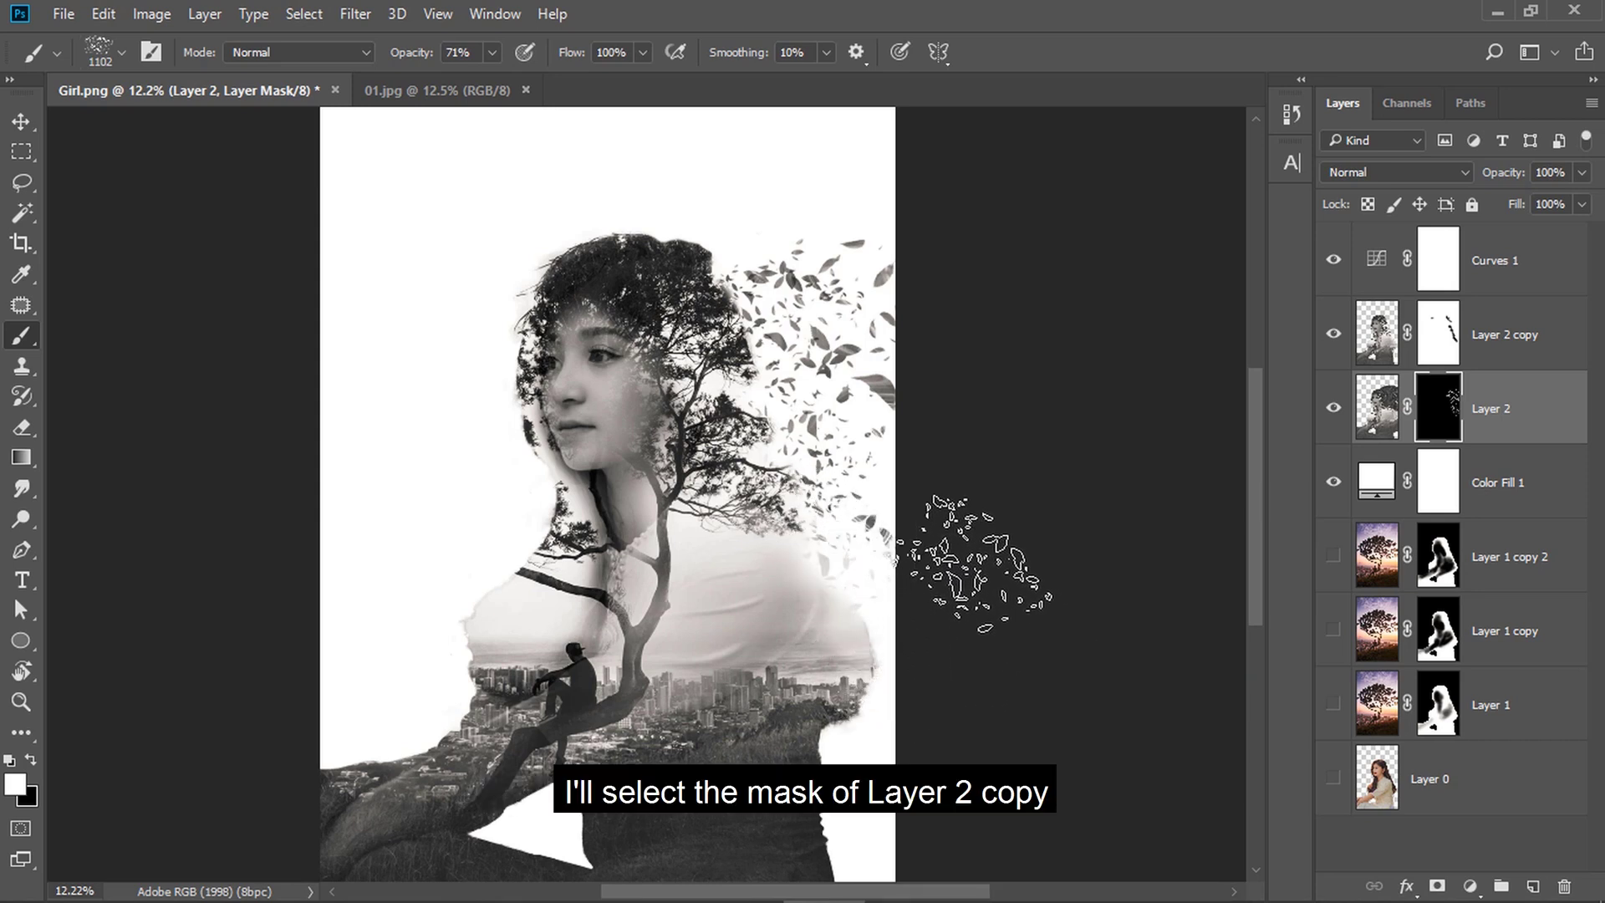
Paint black on Layer 2 copy's mask with the 1102 px leaf brush to break up the tree, shoulder and back edge
click(1448, 357)
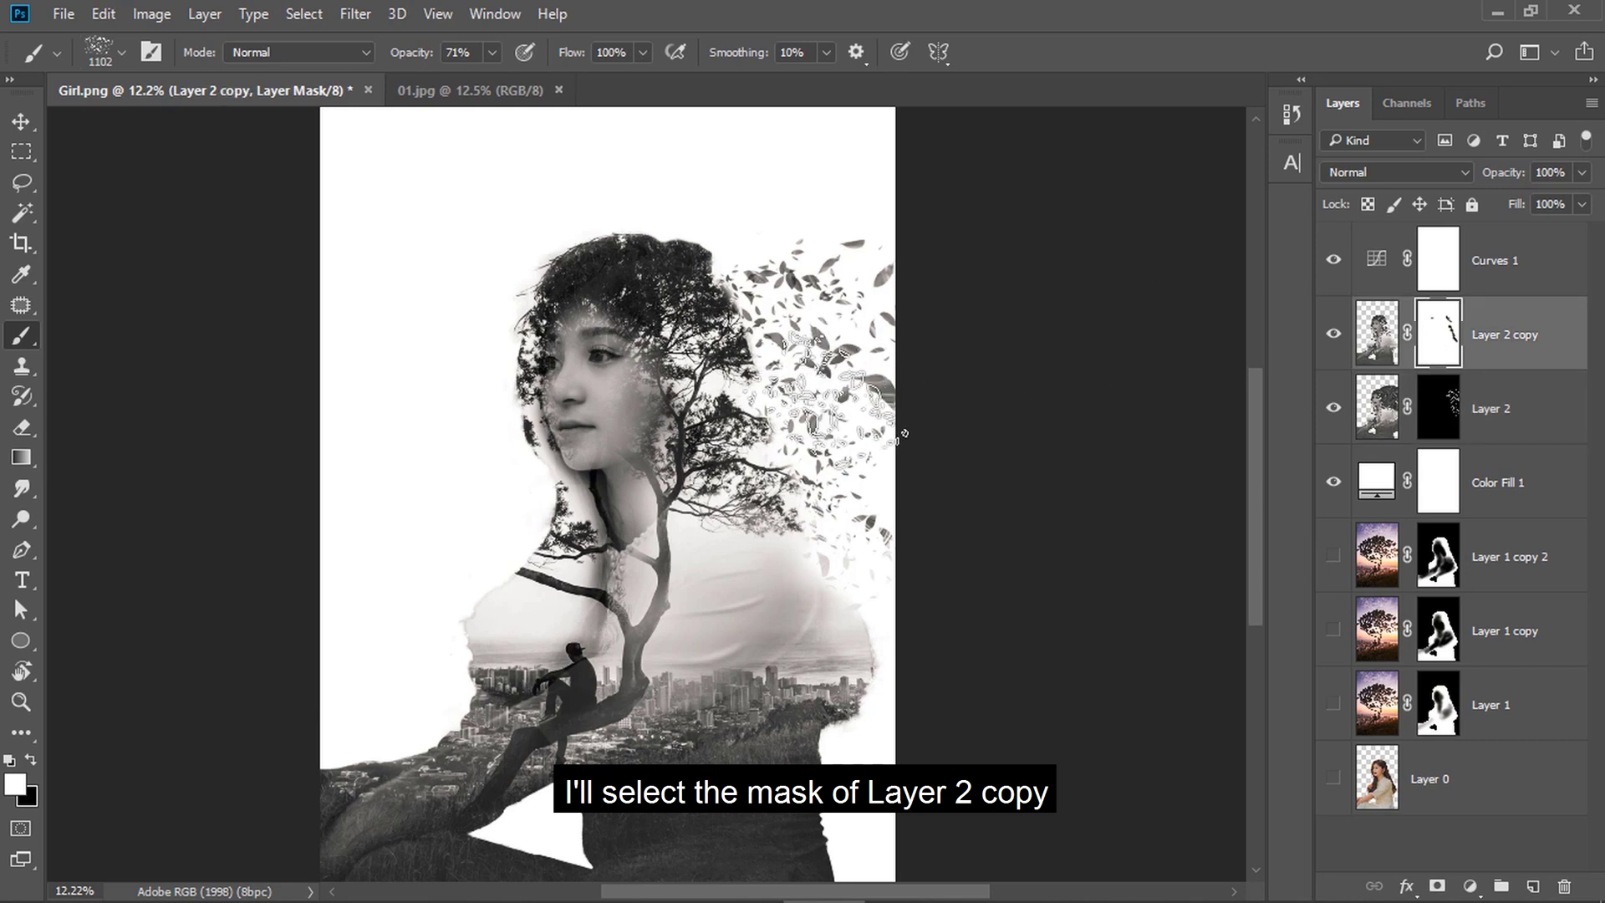
key(x)
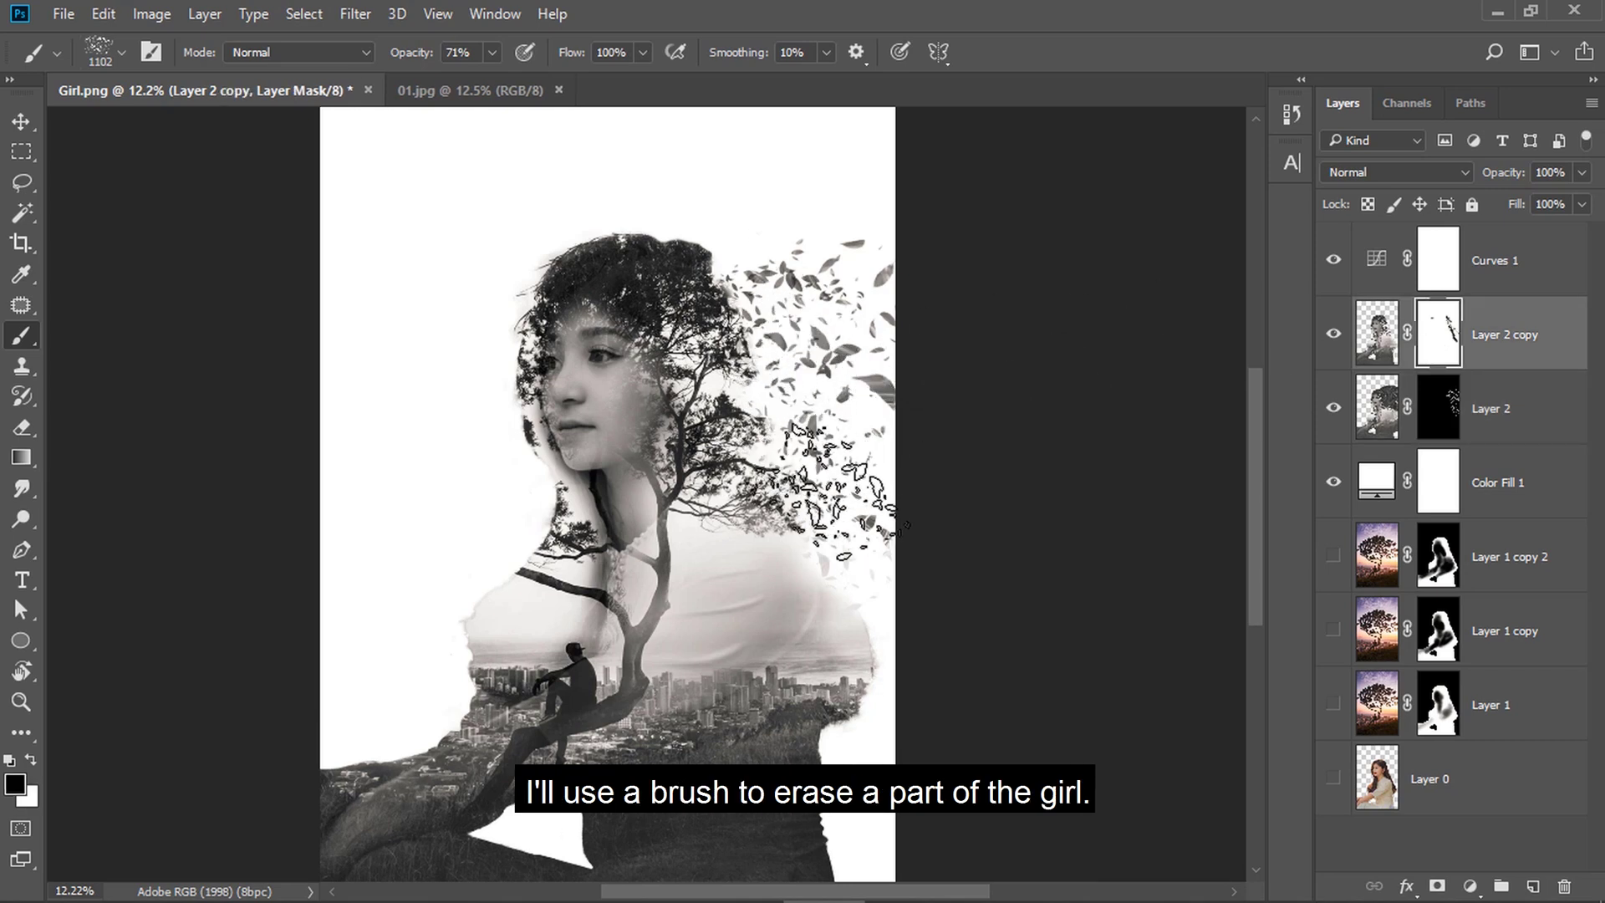
click(856, 458)
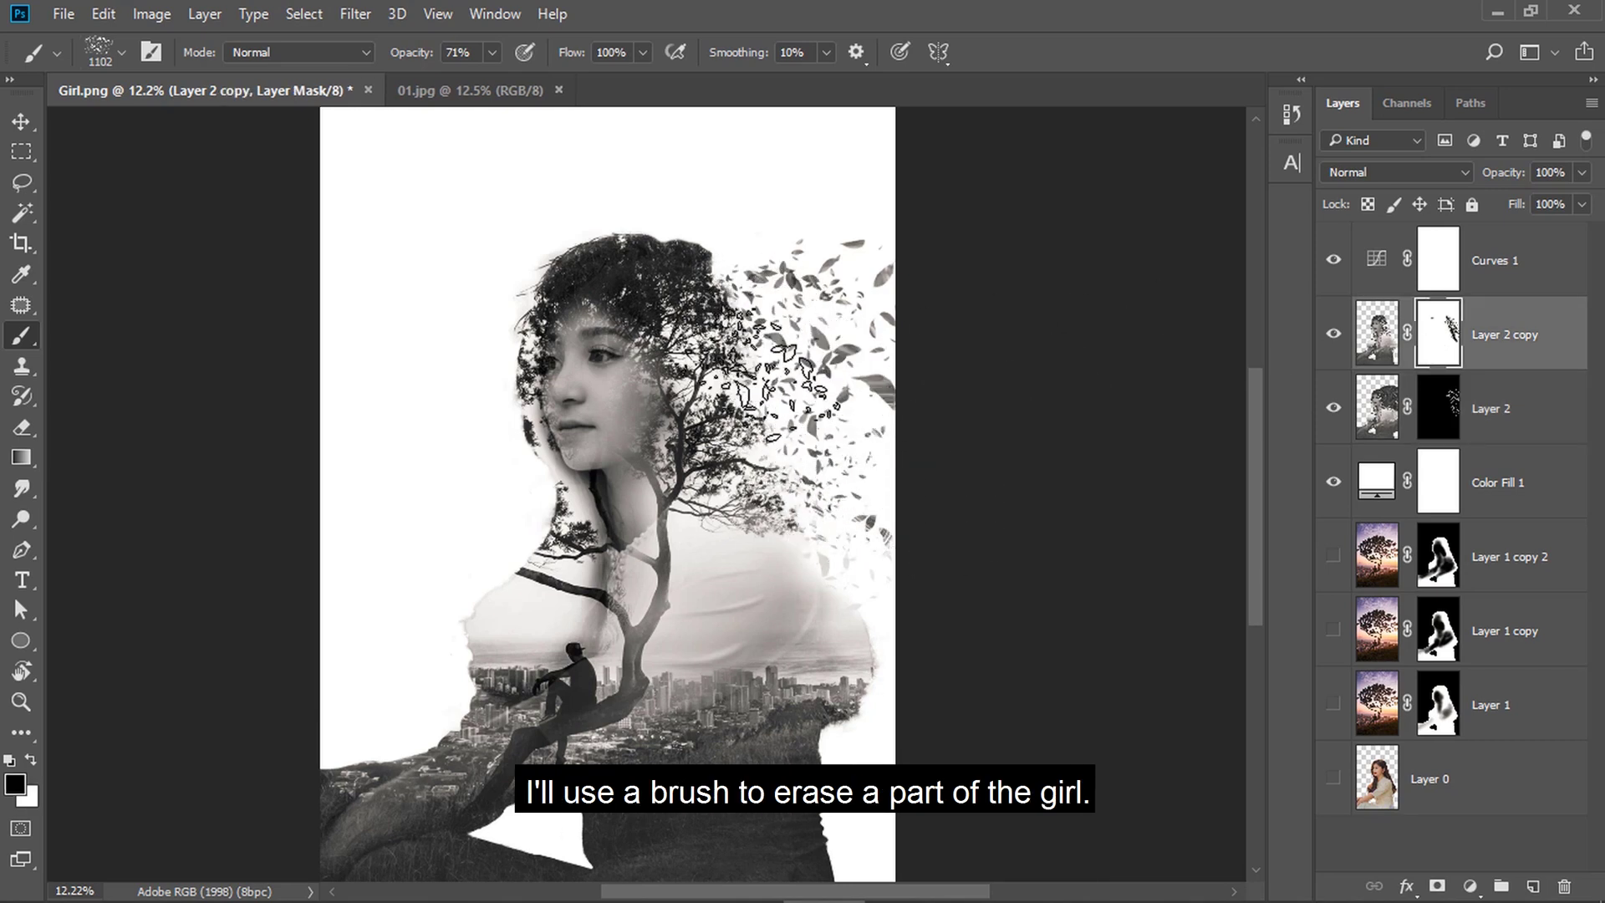
click(842, 585)
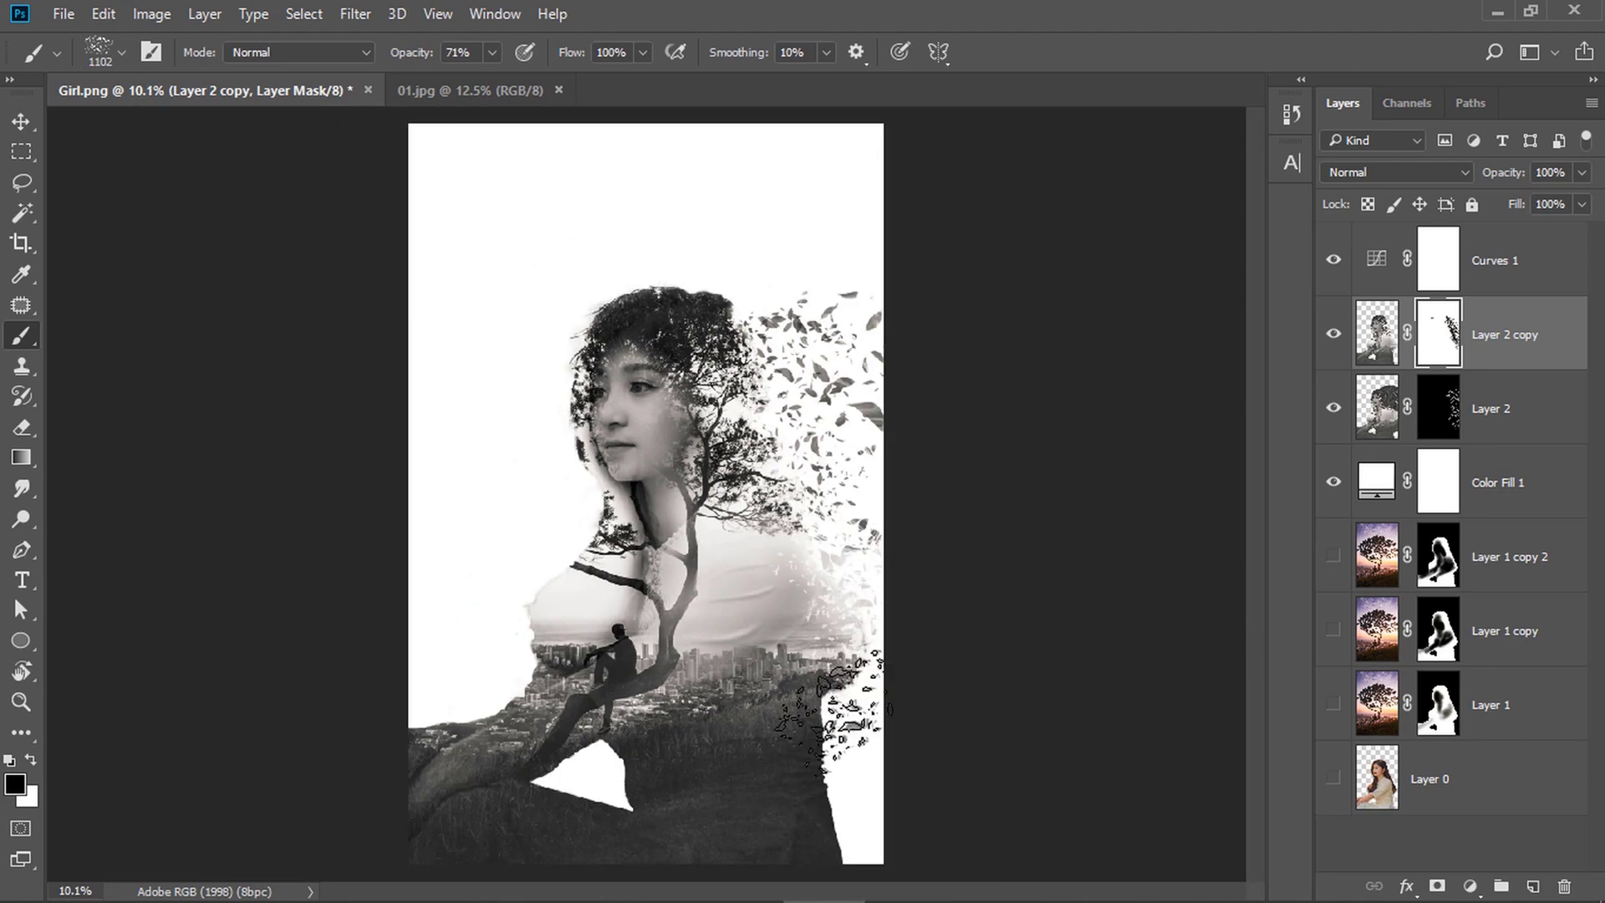
scroll(836, 635, down, 1)
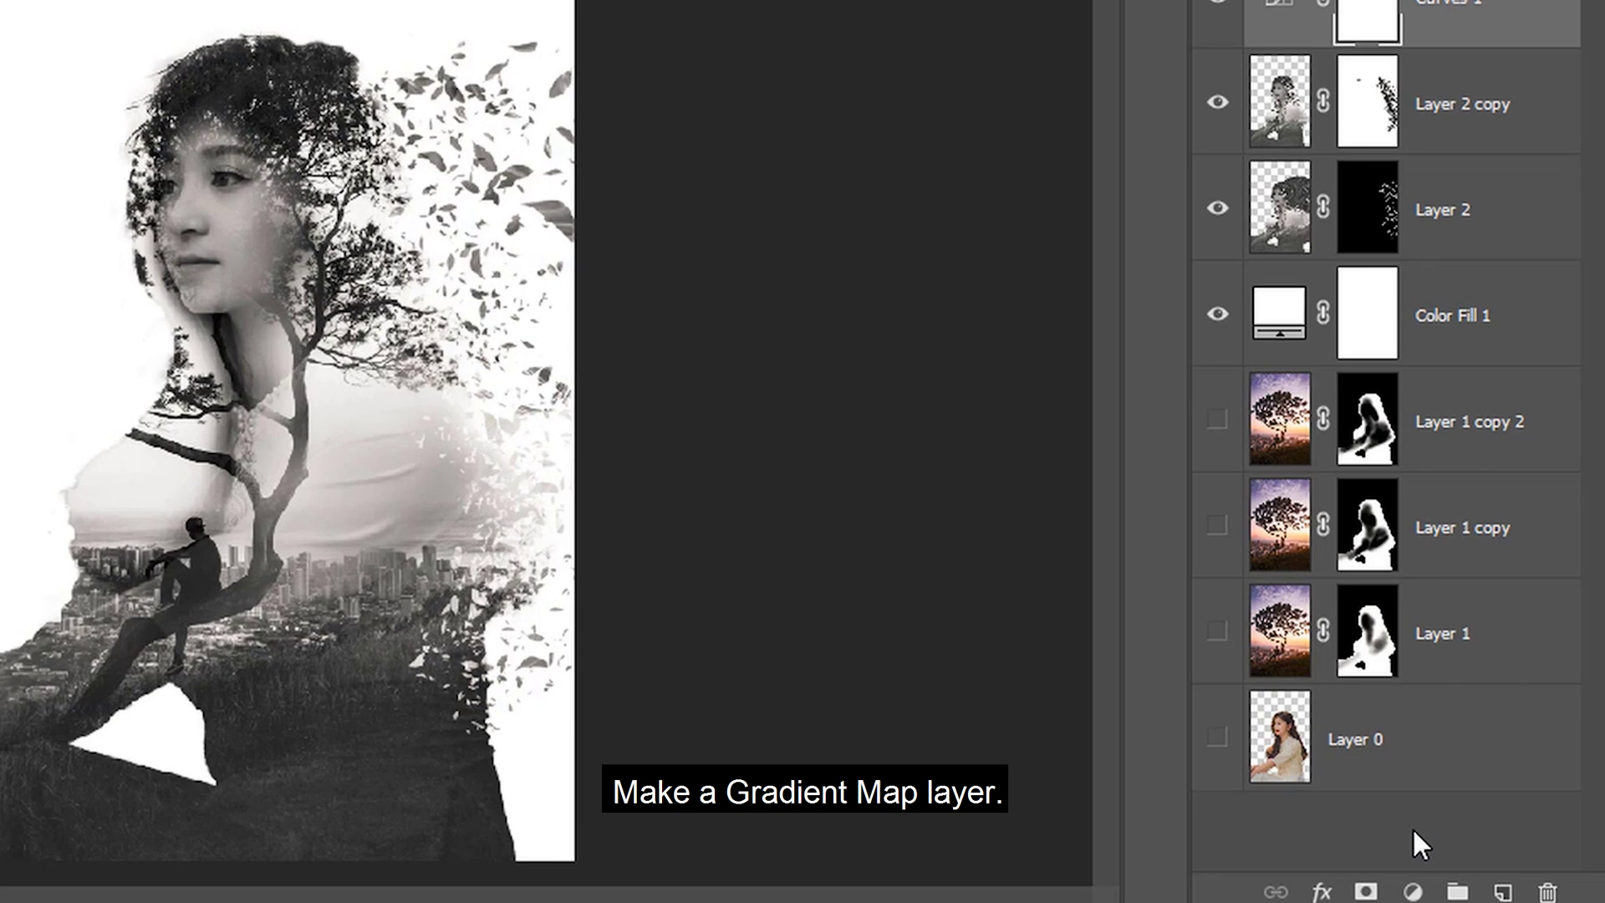
Add a Gradient Map adjustment layer above Curves 1 using the Gold 2 preset
click(1469, 885)
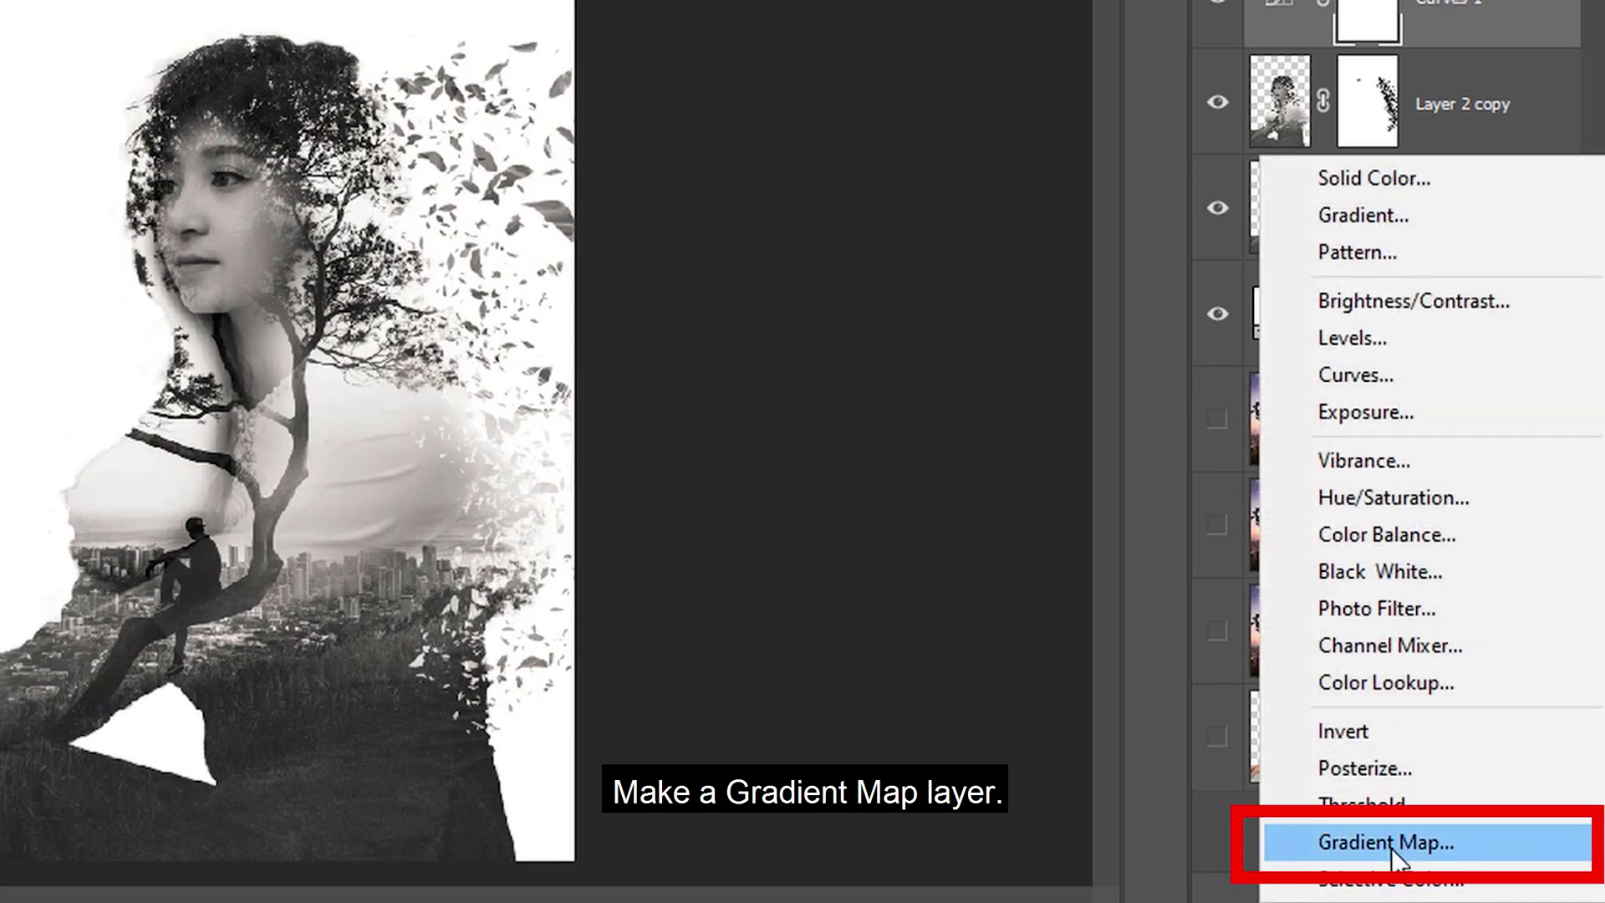
click(1391, 848)
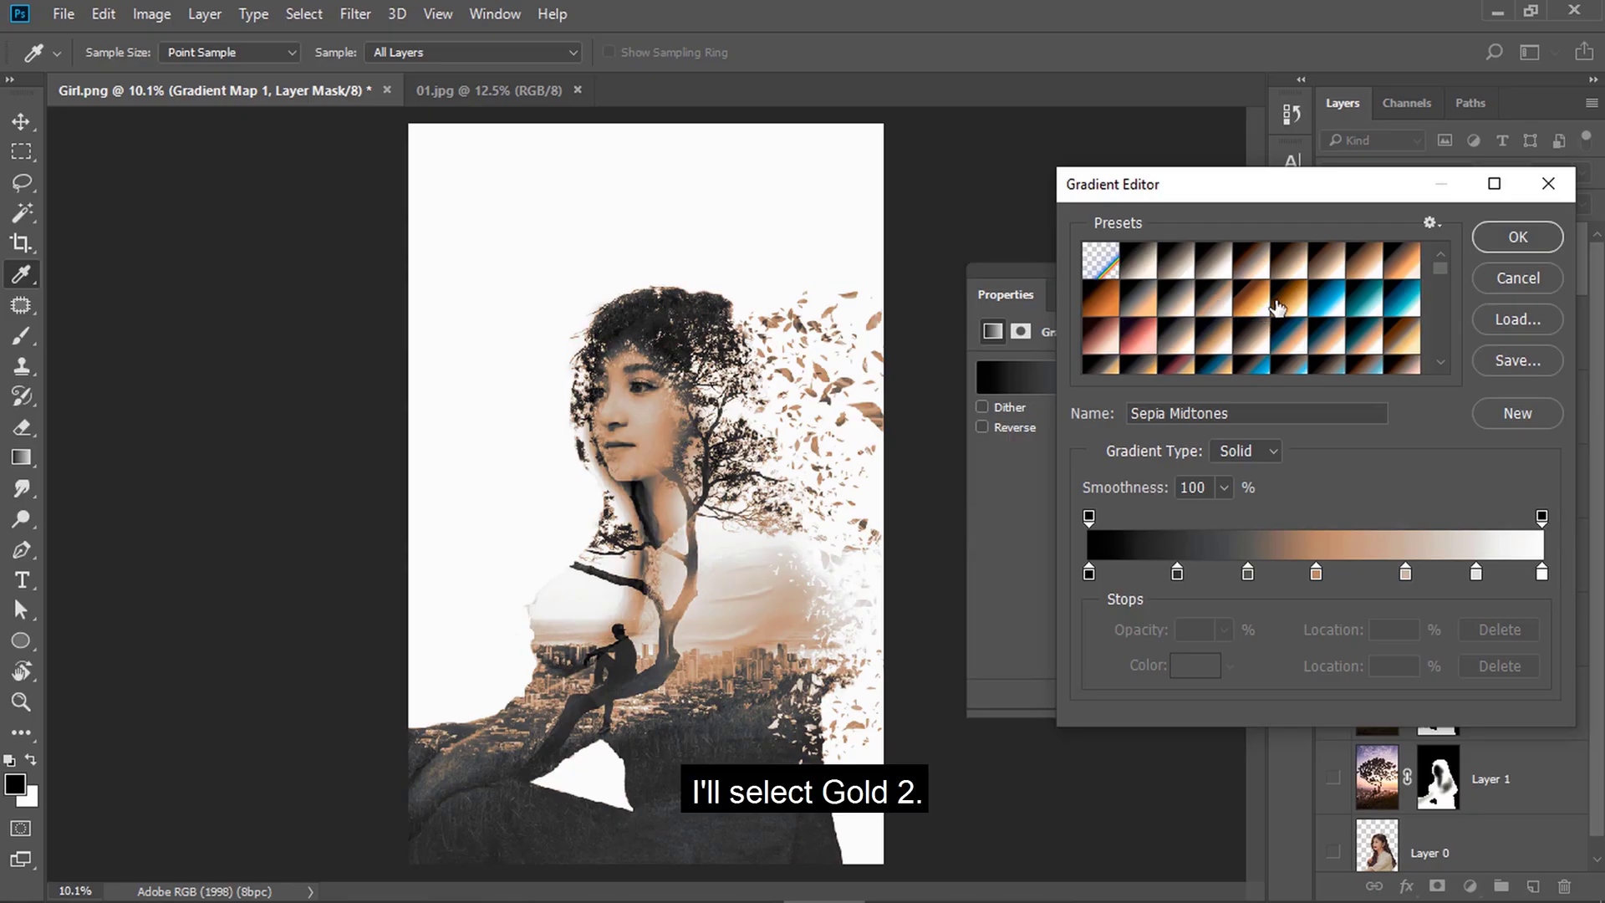
click(1319, 294)
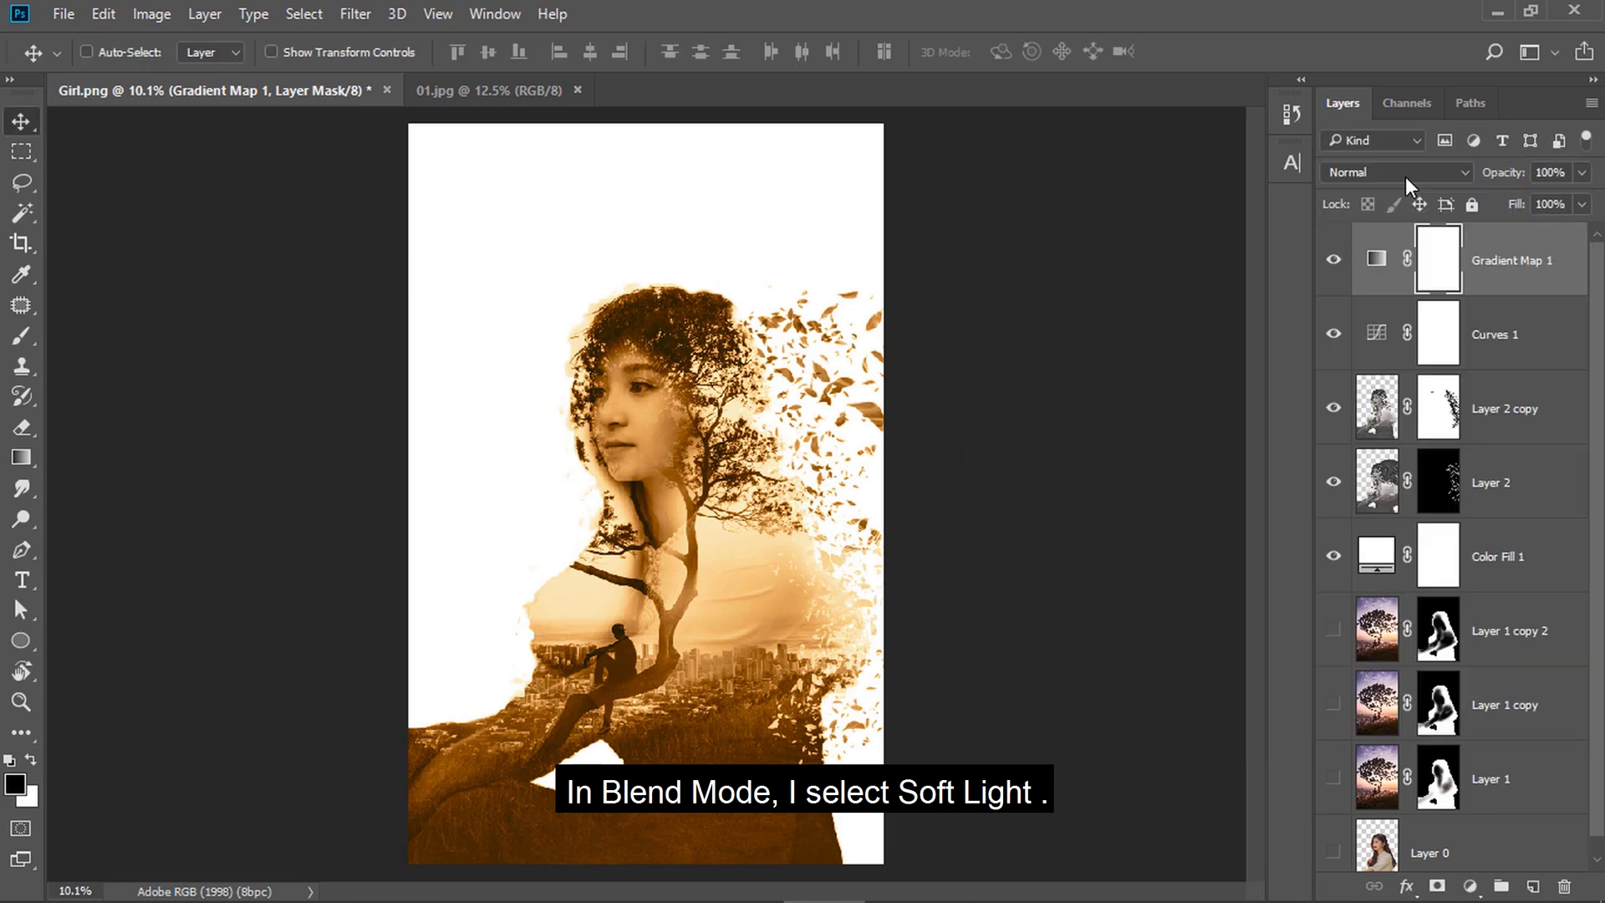
Set the Gradient Map layer's blend mode to Soft Light and its opacity to 50%
click(1404, 173)
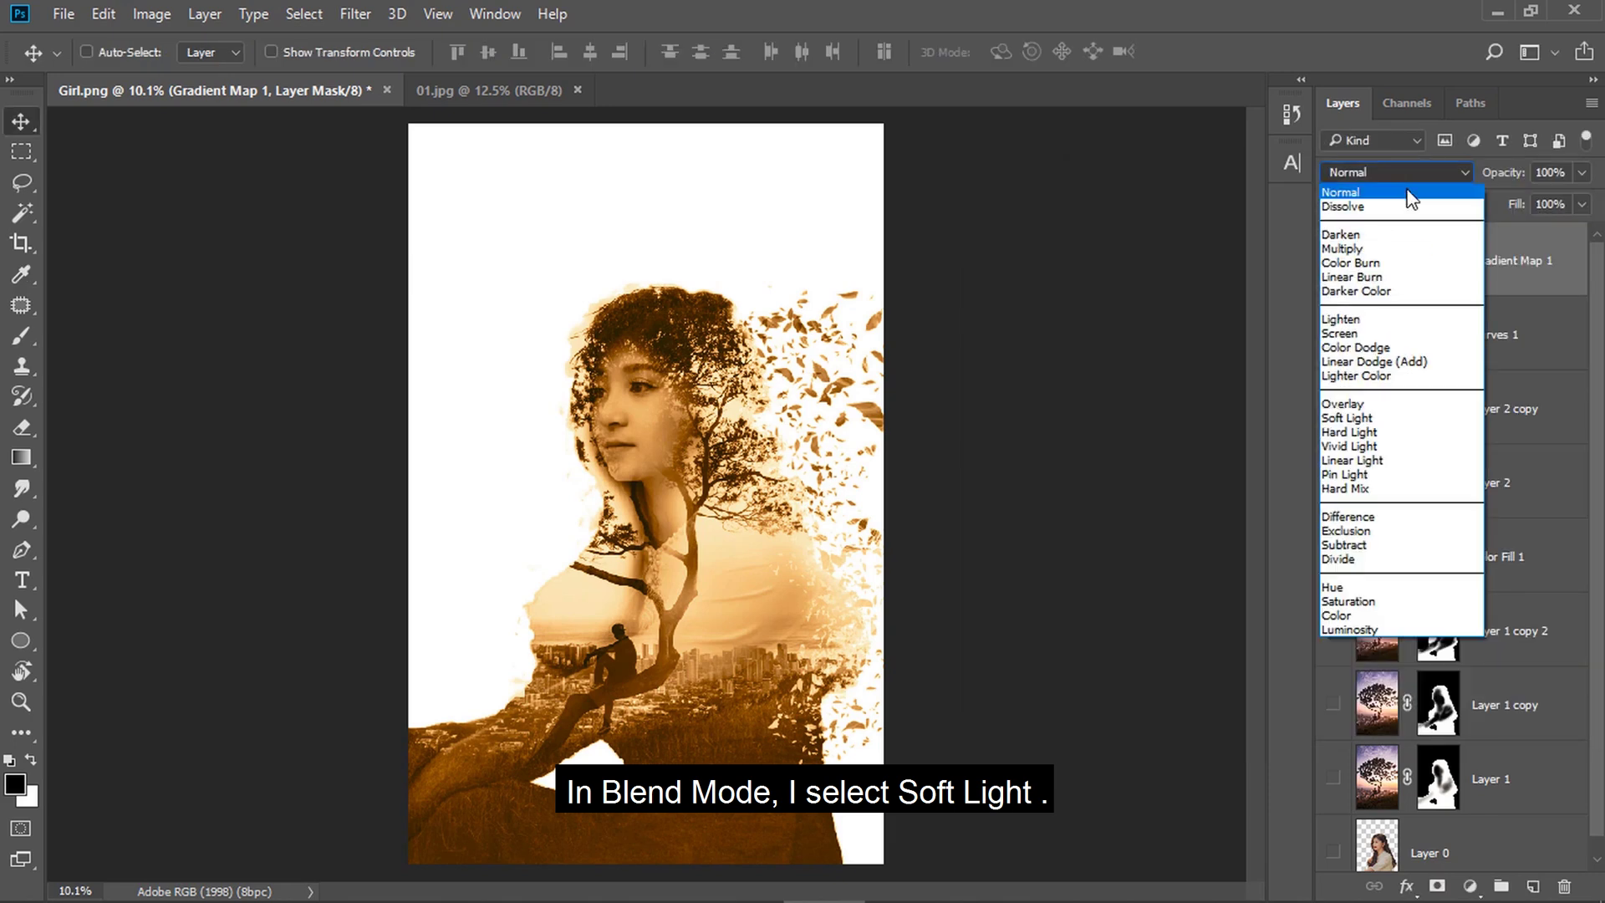
click(1409, 417)
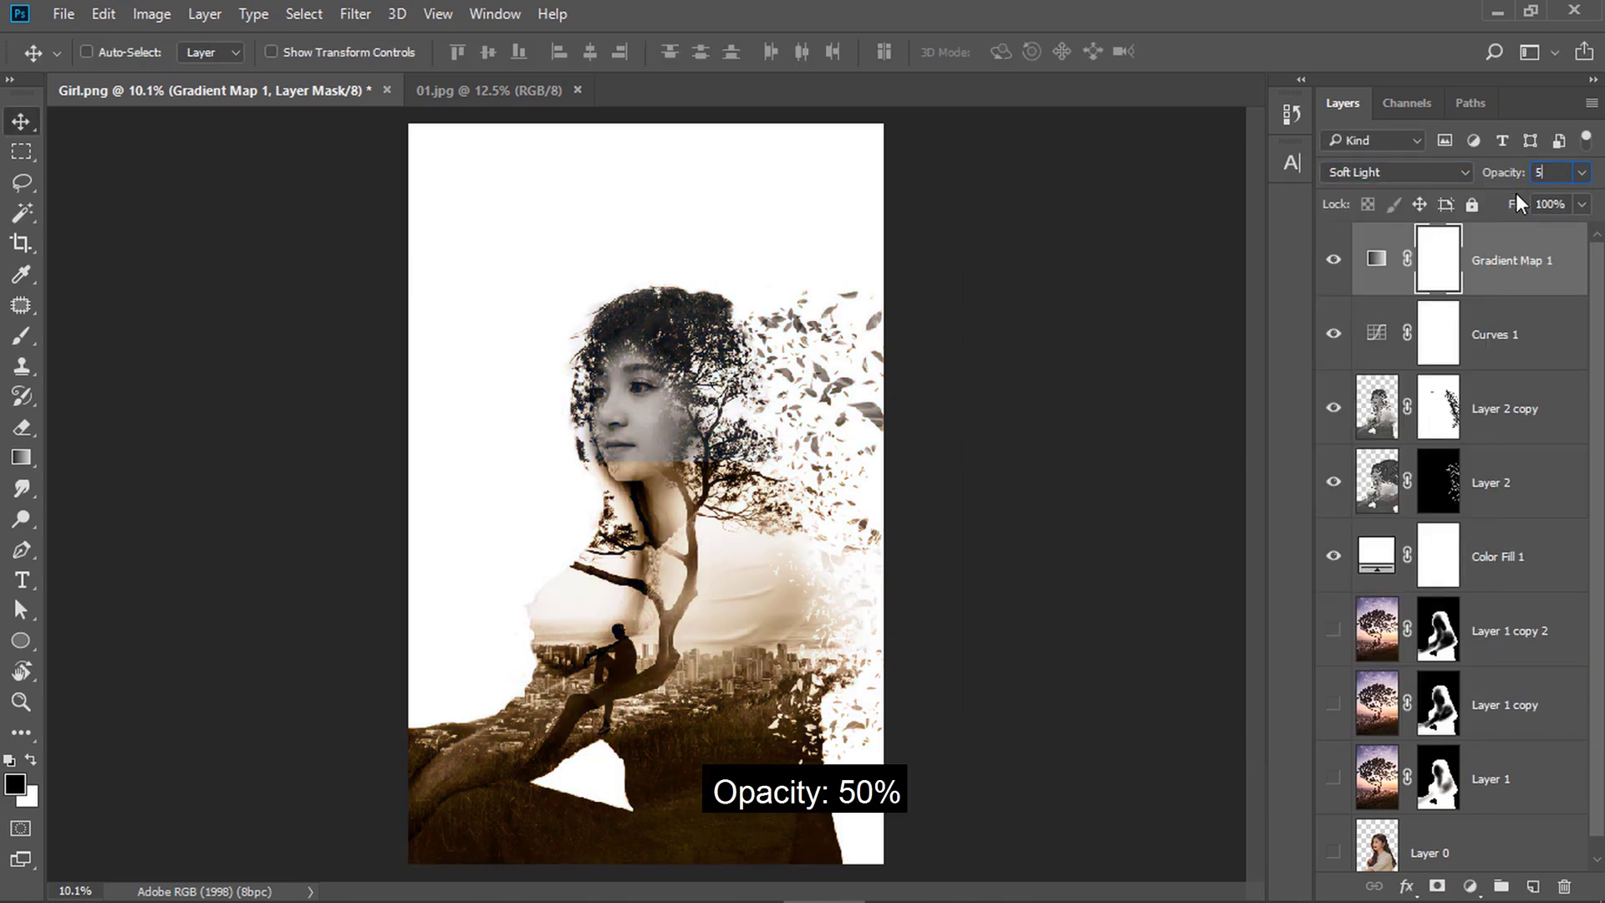
text(0)
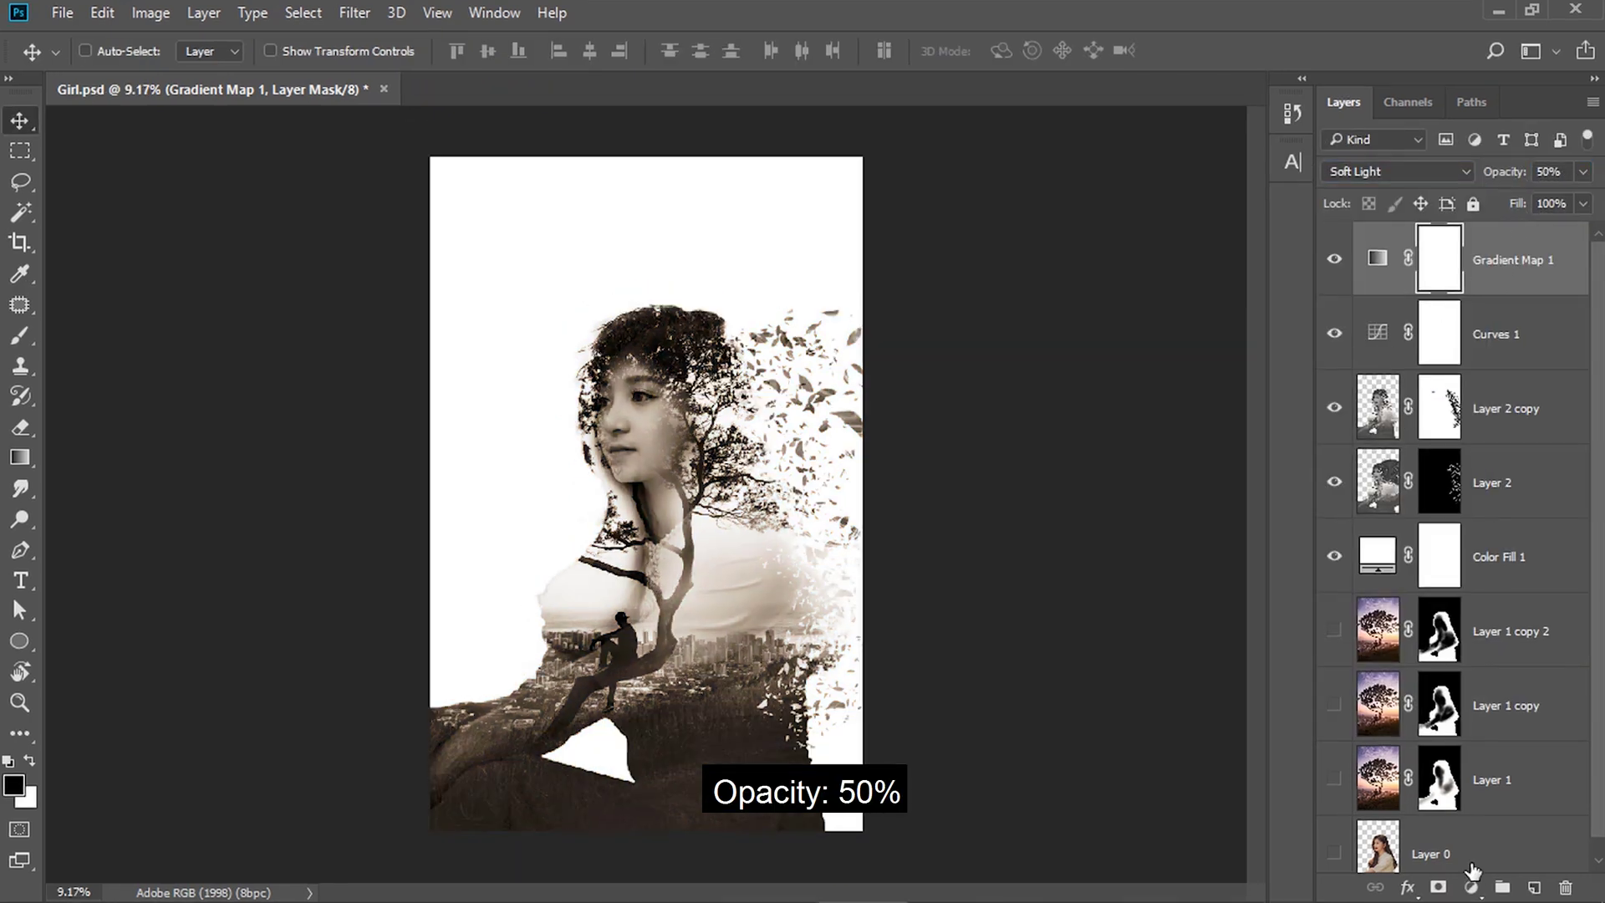
Add a Gradient fill layer at the top of the stack with a black-to-transparent gradient
click(1470, 886)
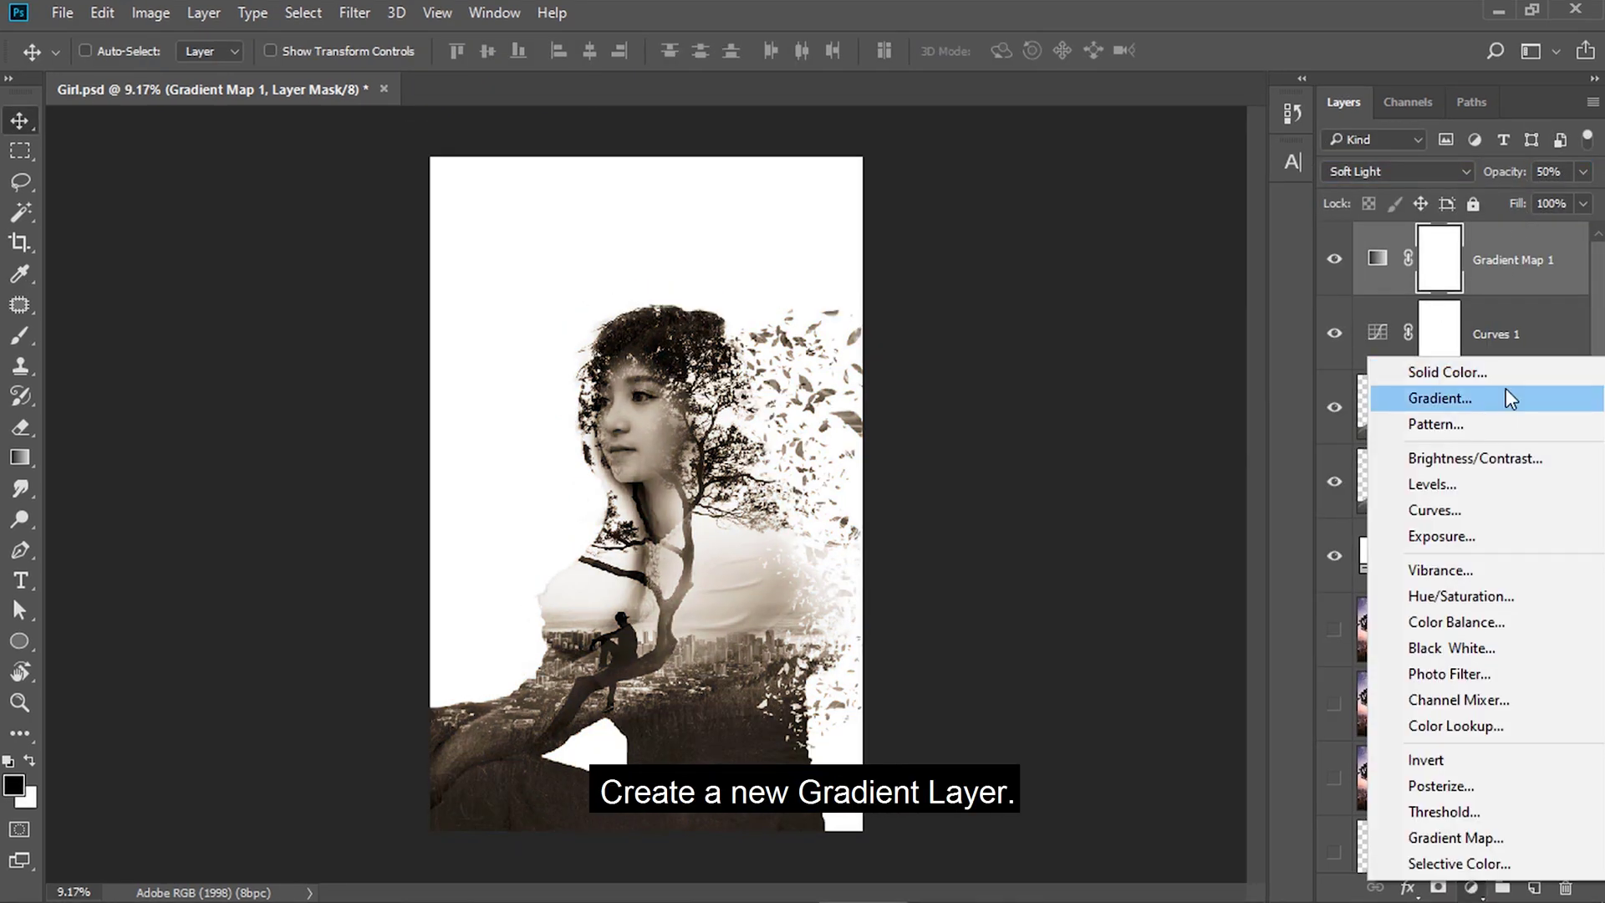
click(1506, 389)
click(1235, 281)
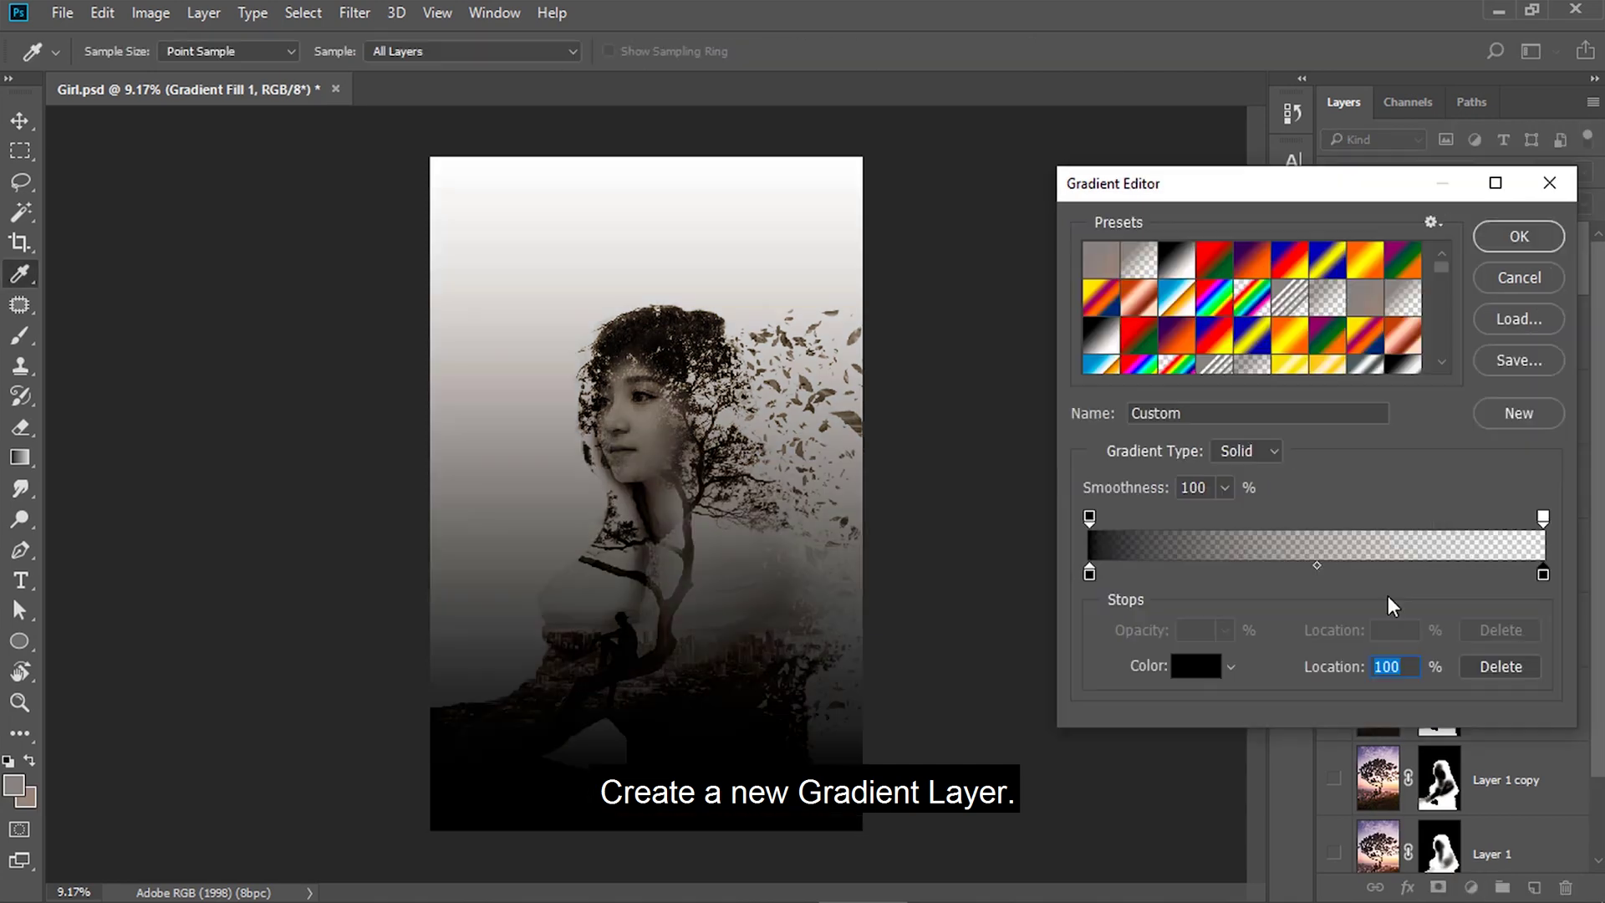
click(1517, 238)
Set the gradient fill to the Reflected style with Reverse enabled, and lower its layer opacity to 15%
click(1237, 309)
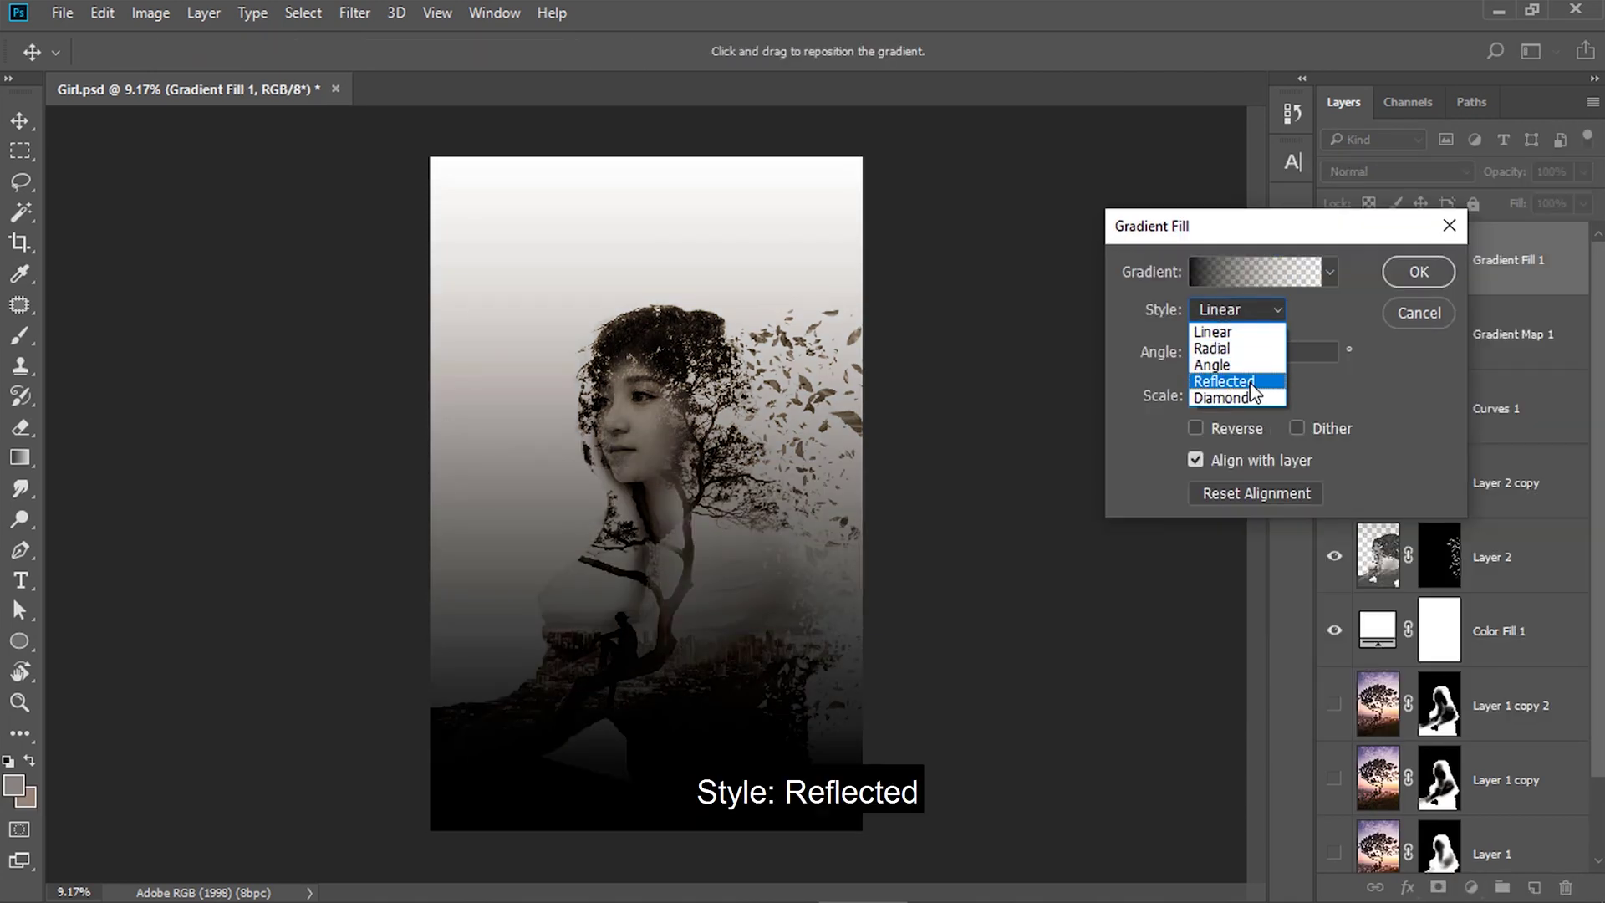
click(1237, 376)
click(1237, 431)
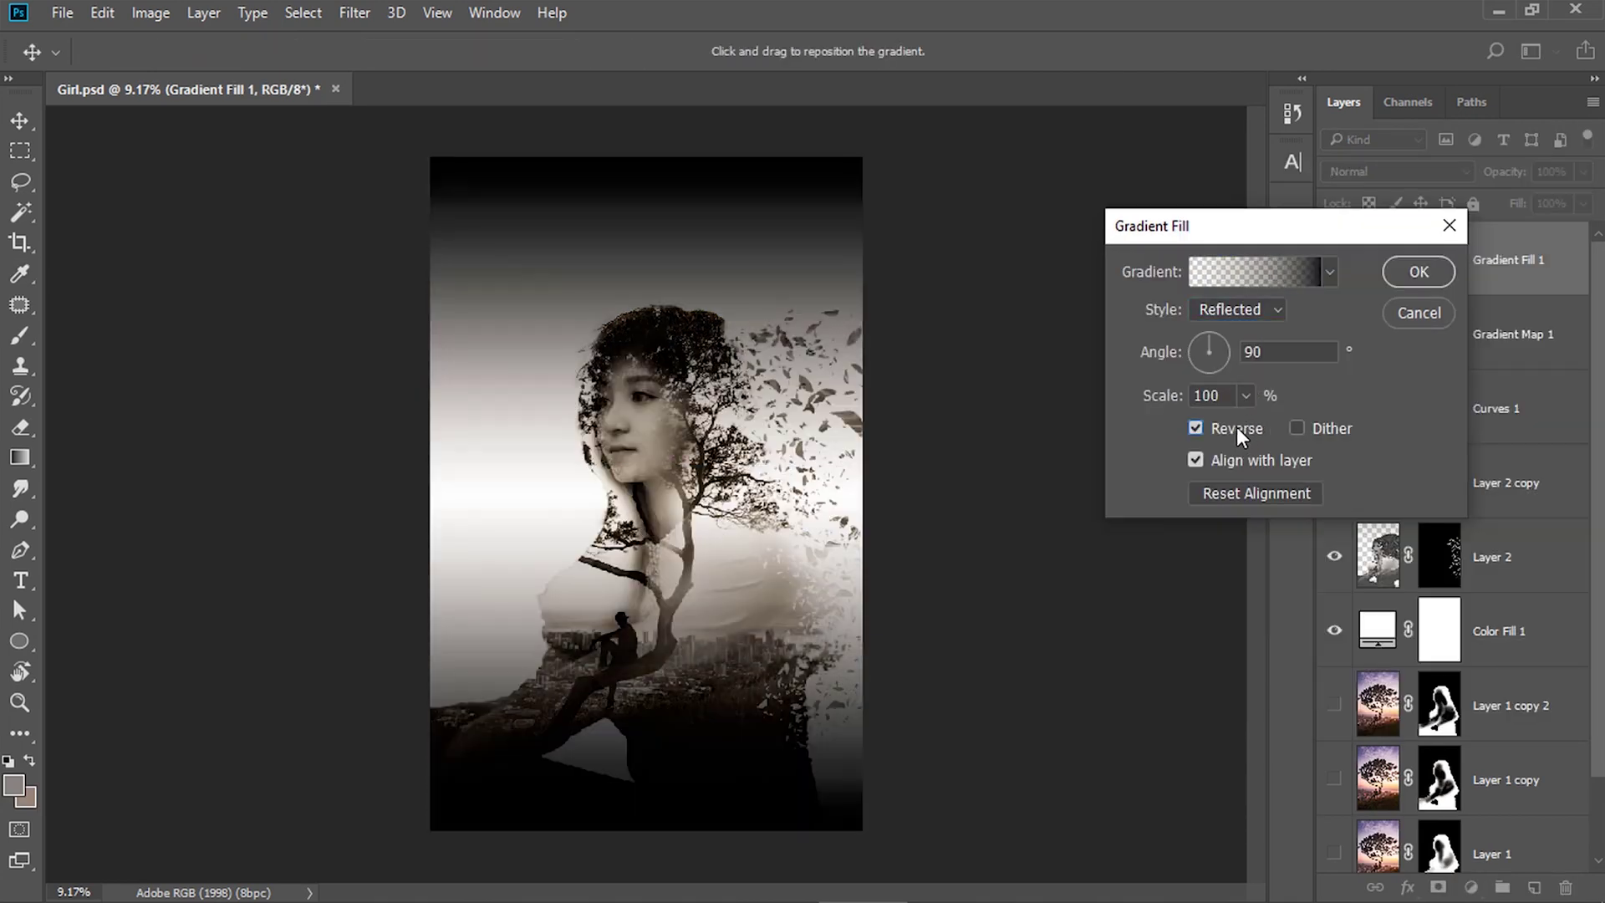
click(1418, 272)
click(1582, 172)
drag(1508, 208, 1485, 201)
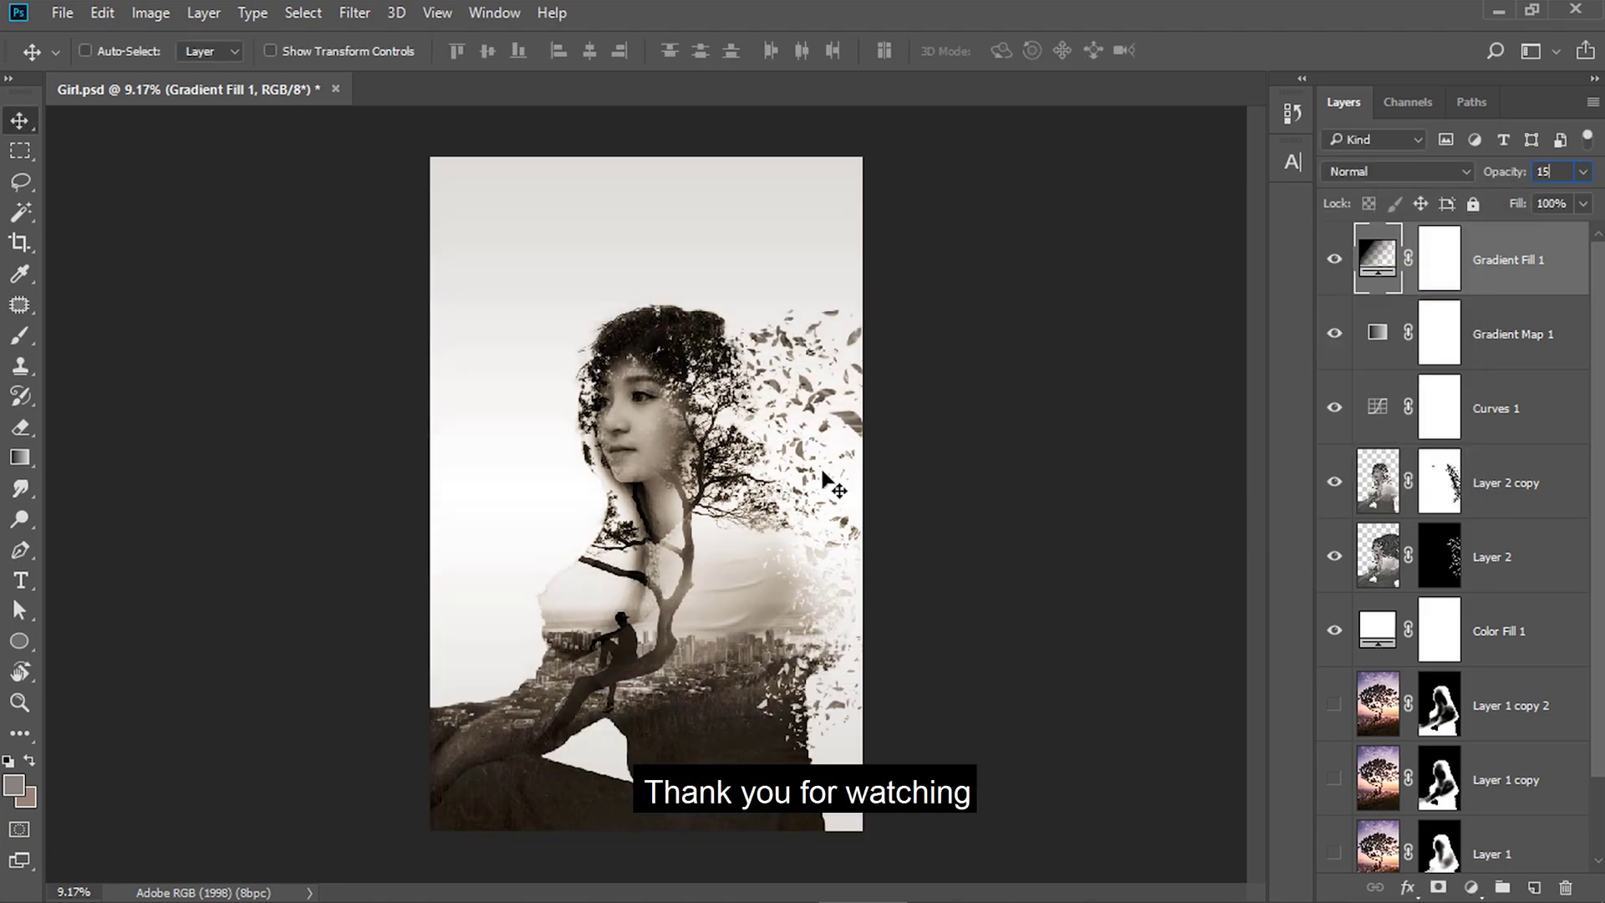